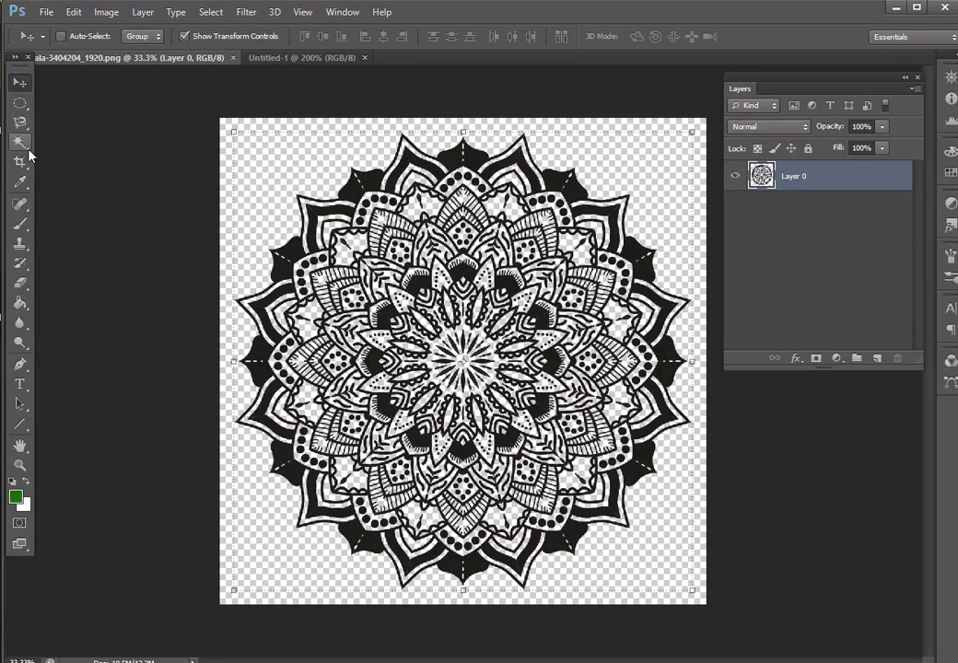
- Select the Magic Wand tool and show its Quick Selection / Magic Wand flyout
click(28, 152)
right_click(29, 154)
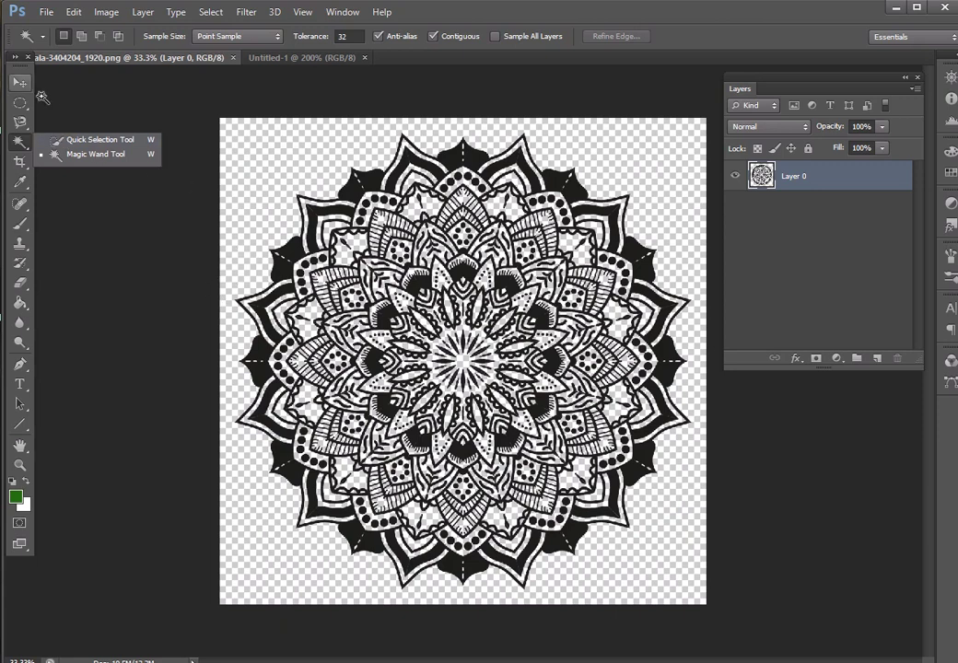
- Magic Wand the transparent background, then invert the selection onto the mandala
click(58, 161)
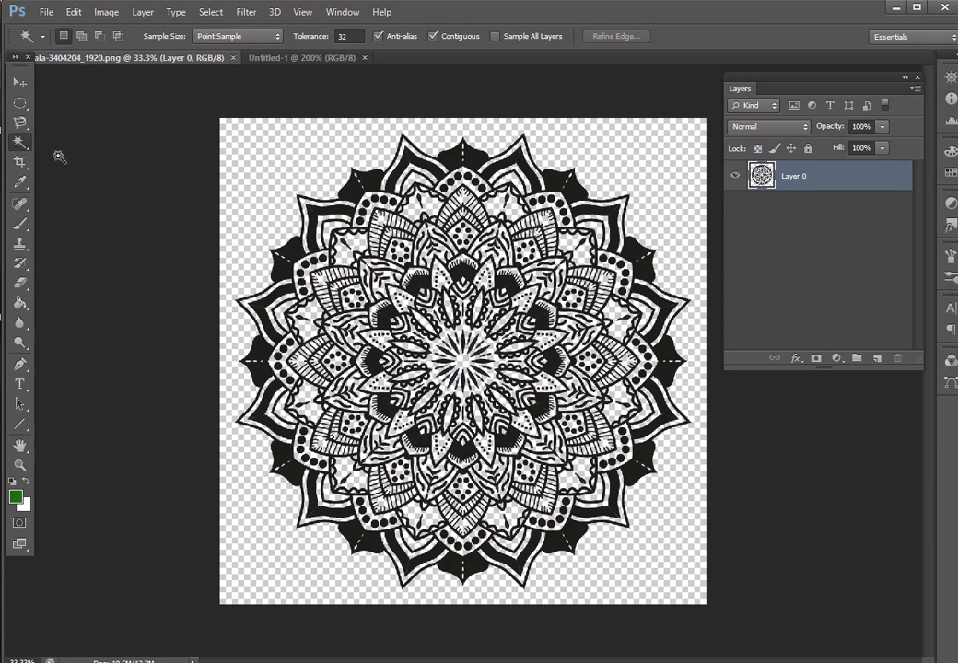
click(264, 158)
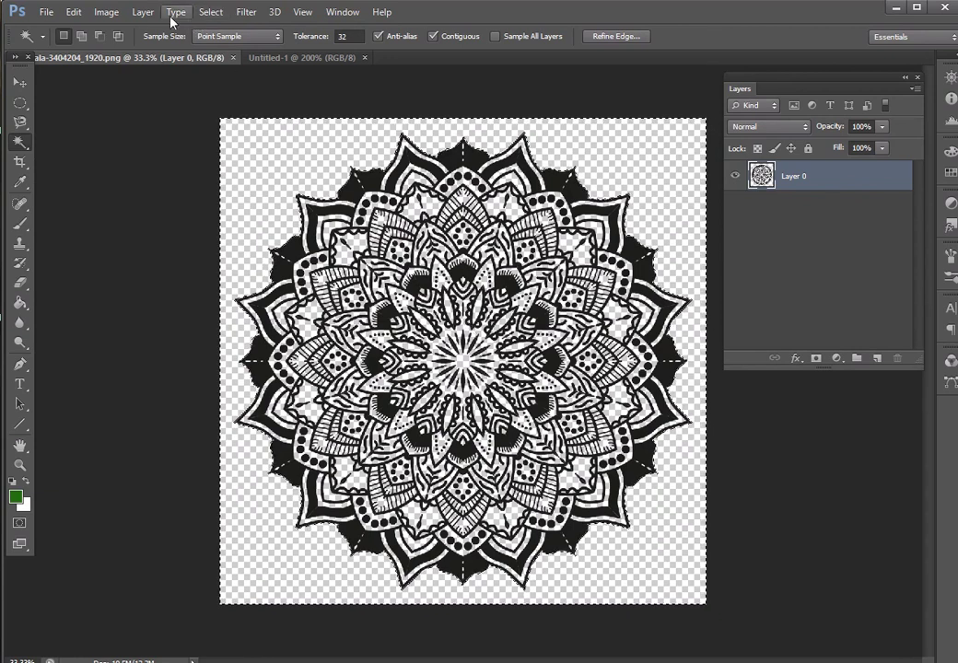
click(206, 12)
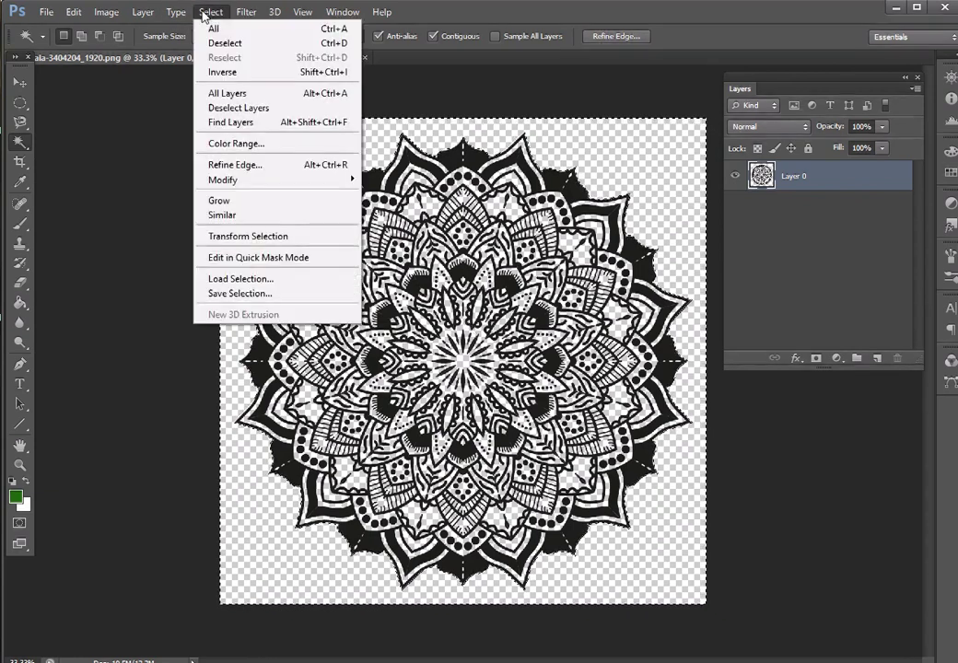
click(227, 73)
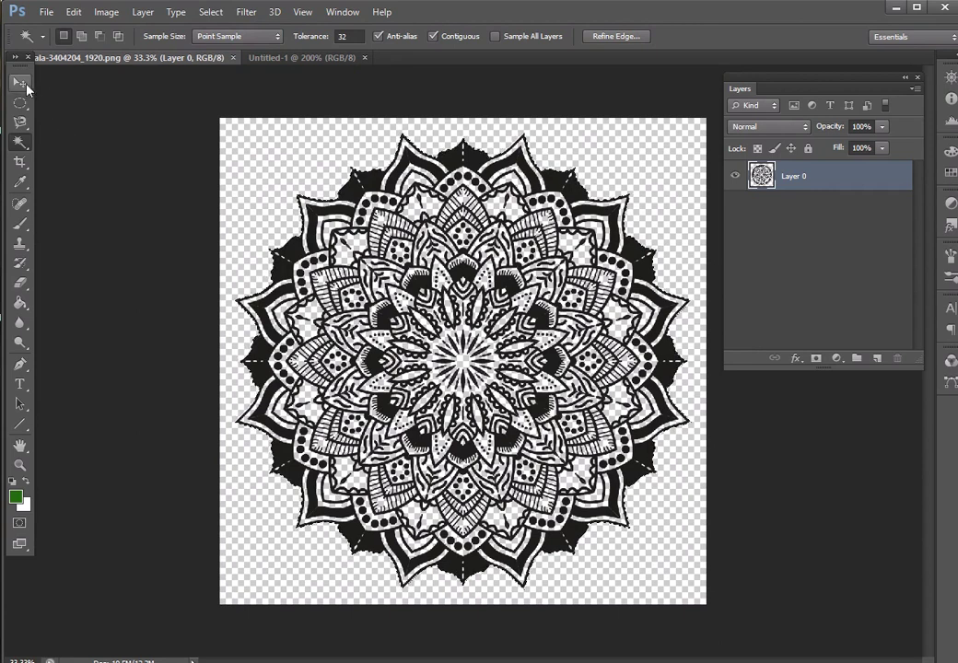
- Drag the mandala selection into Untitled-1 as a new layer and position it
click(25, 84)
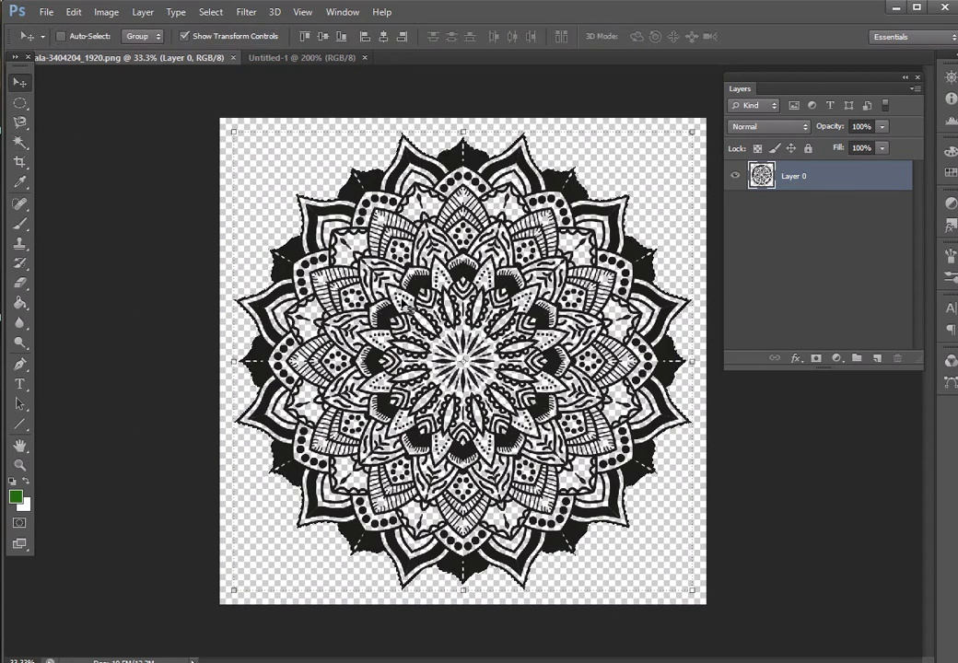
drag(418, 314, 336, 69)
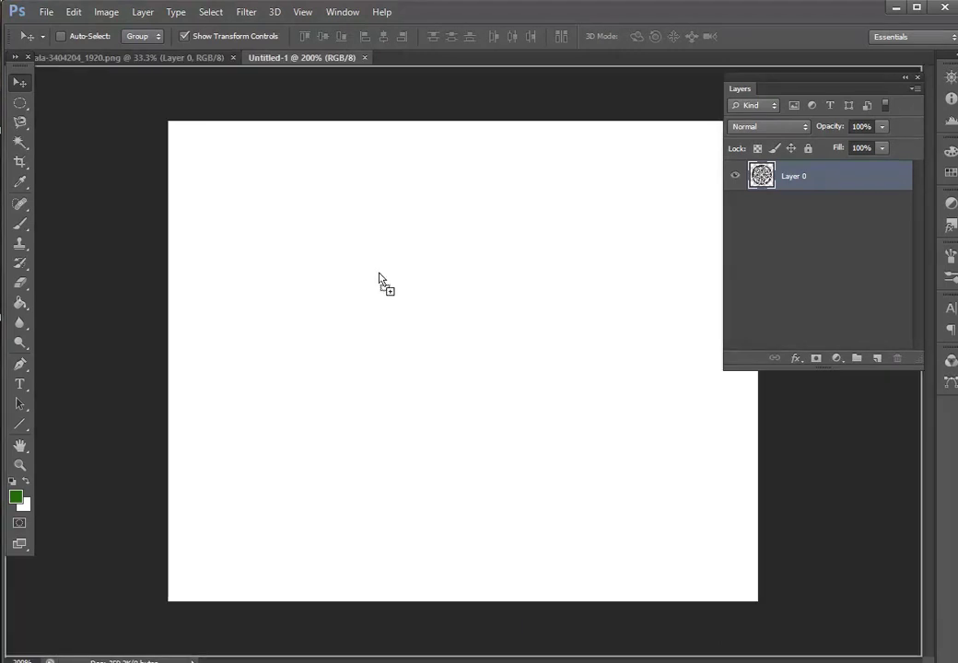
drag(334, 69, 380, 280)
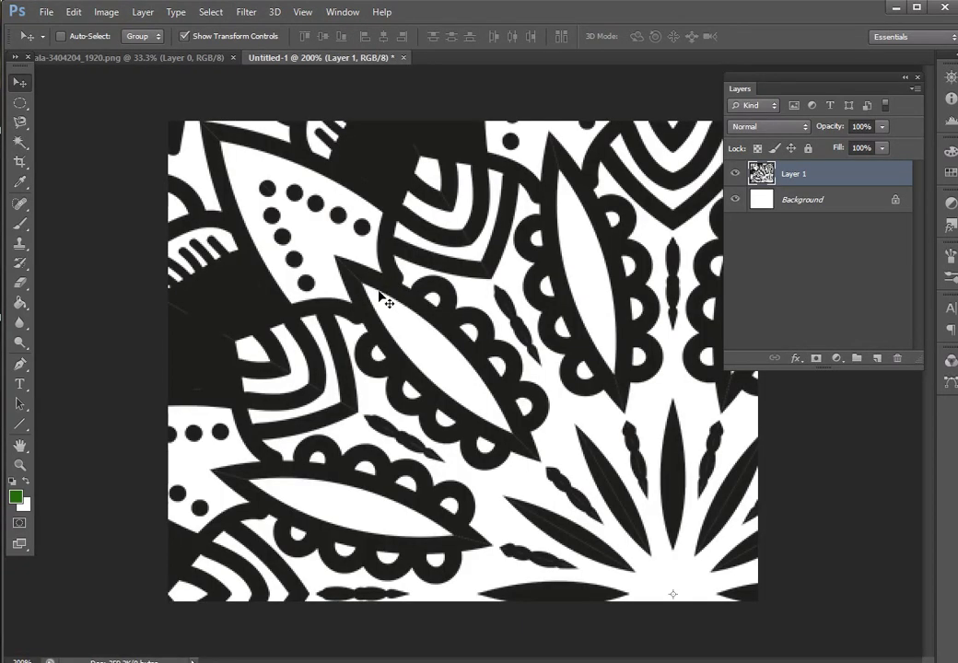
mouse_move(320, 242)
mouse_down()
mouse_move(228, 179)
mouse_move(395, 297)
mouse_up()
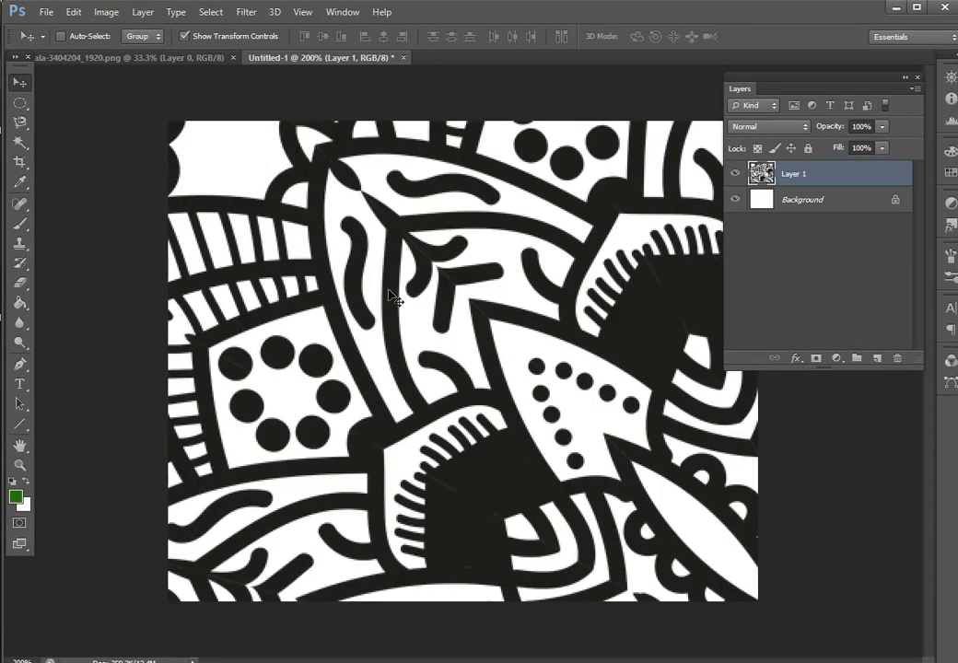
key(ctrl+minus)
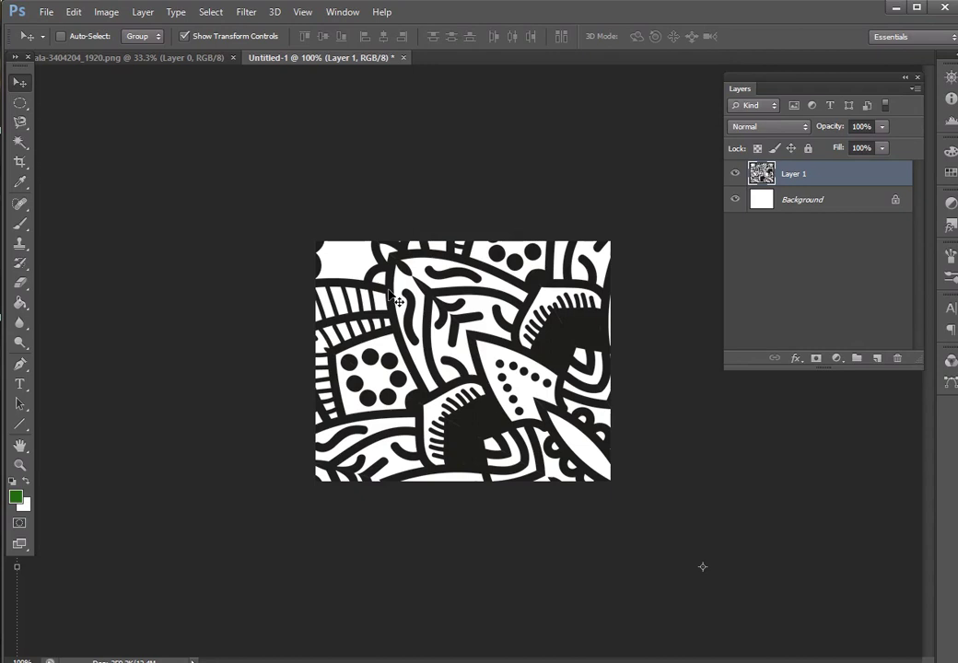
drag(396, 297, 426, 320)
mouse_move(278, 193)
mouse_down()
mouse_move(373, 321)
mouse_move(249, 293)
mouse_up()
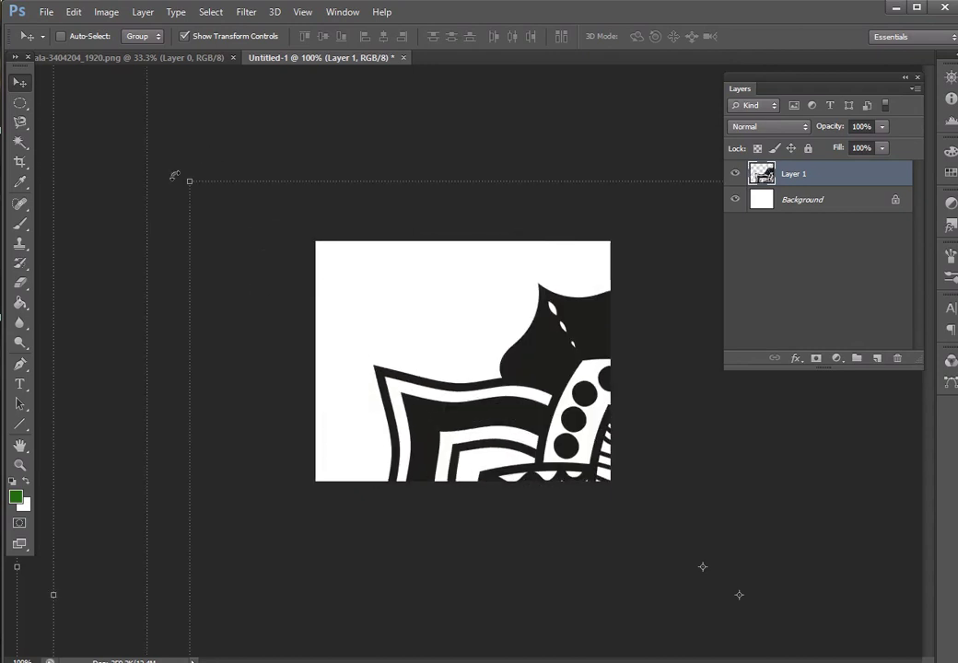
- Free Transform the mandala smaller, wider and shorter, placing it top-left
key(ctrl+t)
drag(191, 181, 682, 514)
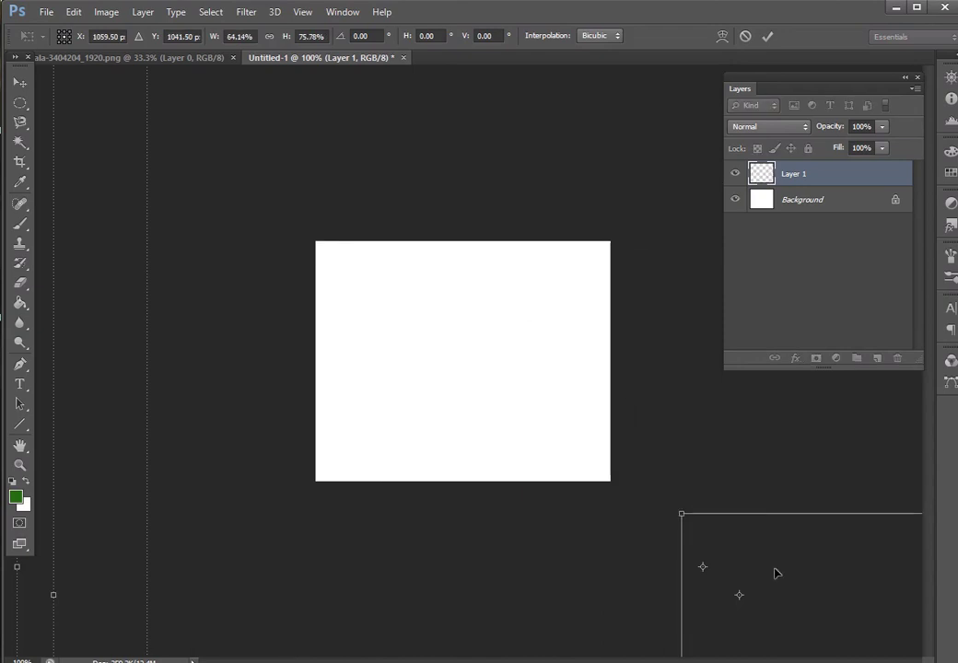
drag(731, 539, 254, 176)
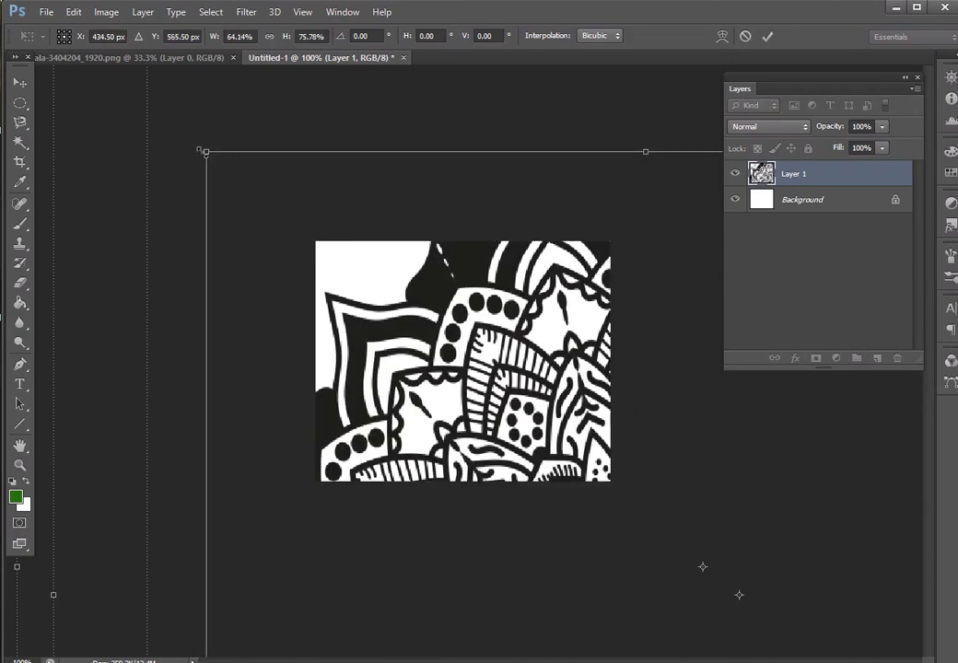
drag(206, 151, 807, 581)
drag(887, 625, 330, 222)
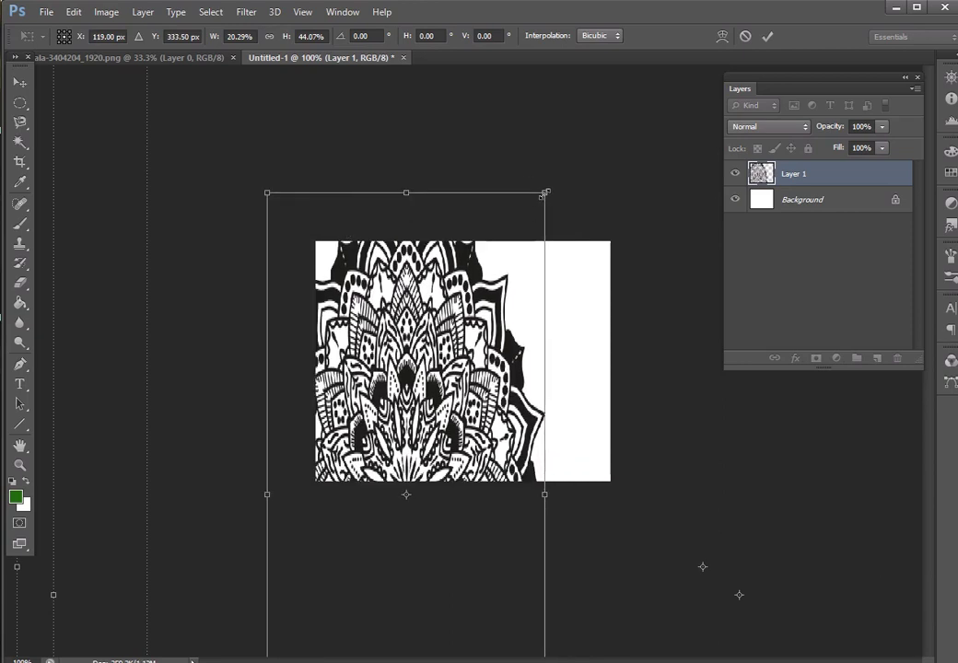
mouse_move(544, 193)
mouse_down()
mouse_move(600, 451)
mouse_move(589, 628)
mouse_up()
mouse_move(507, 615)
mouse_down()
mouse_move(547, 242)
mouse_move(536, 281)
mouse_move(539, 269)
mouse_up()
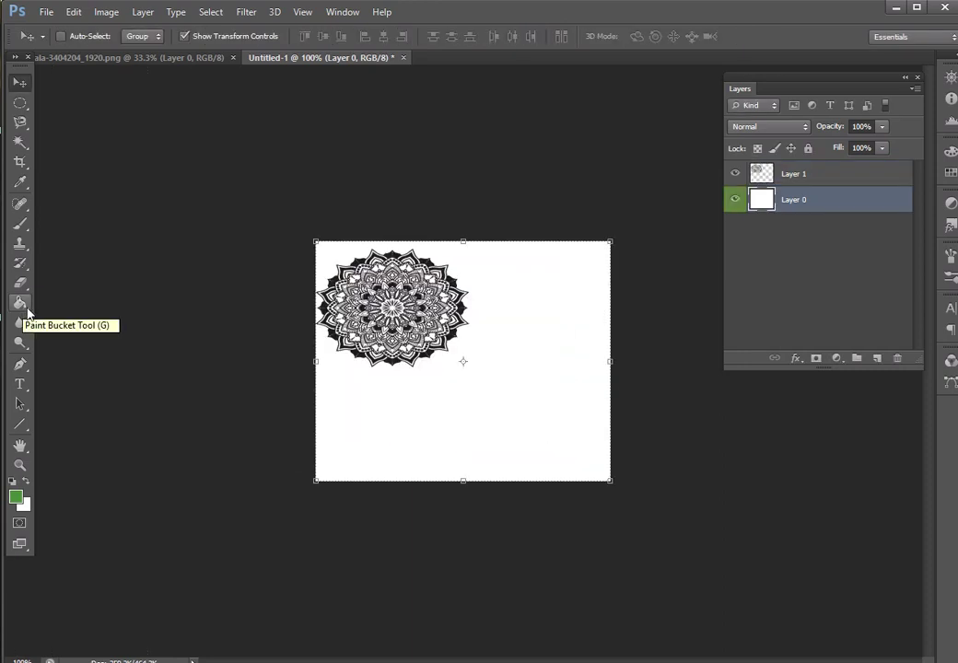
- Draw a radial green-to-white preset gradient on Layer 0, centred right of the mandala
click(27, 313)
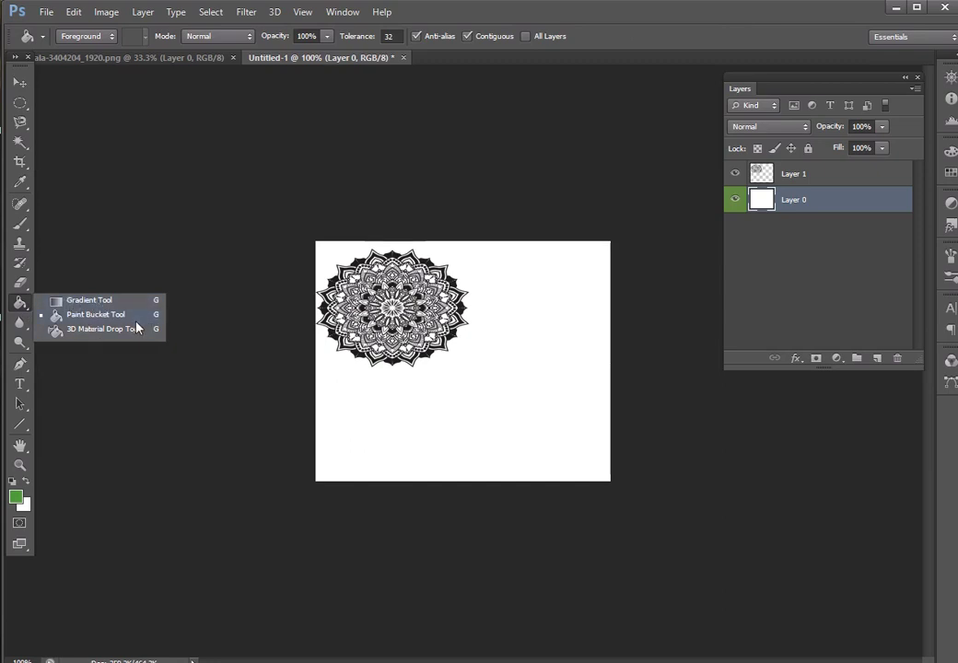
click(84, 301)
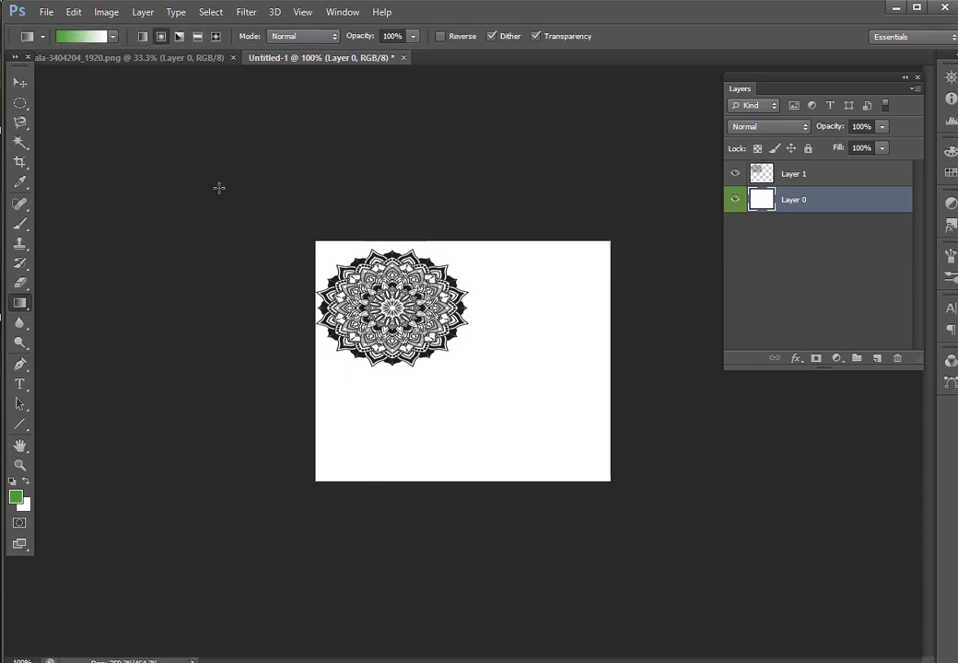
click(114, 38)
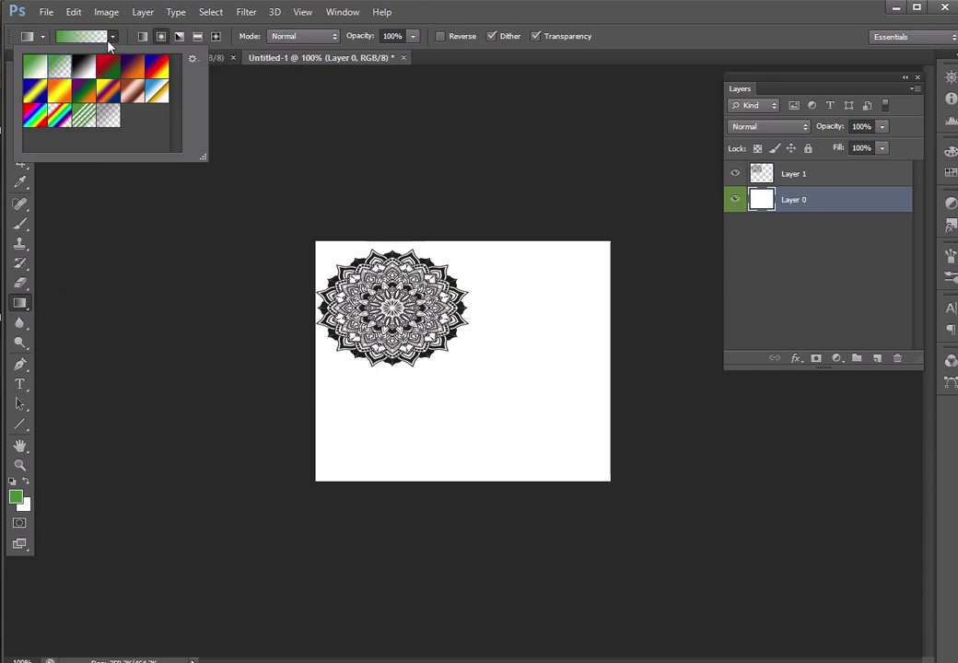
click(34, 65)
click(317, 142)
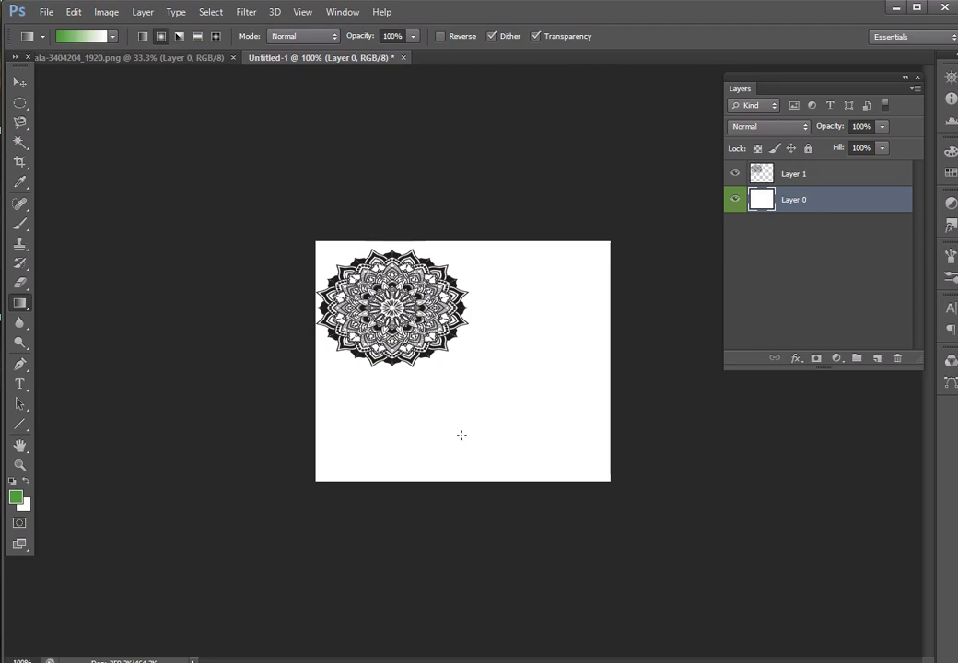
drag(538, 316, 539, 315)
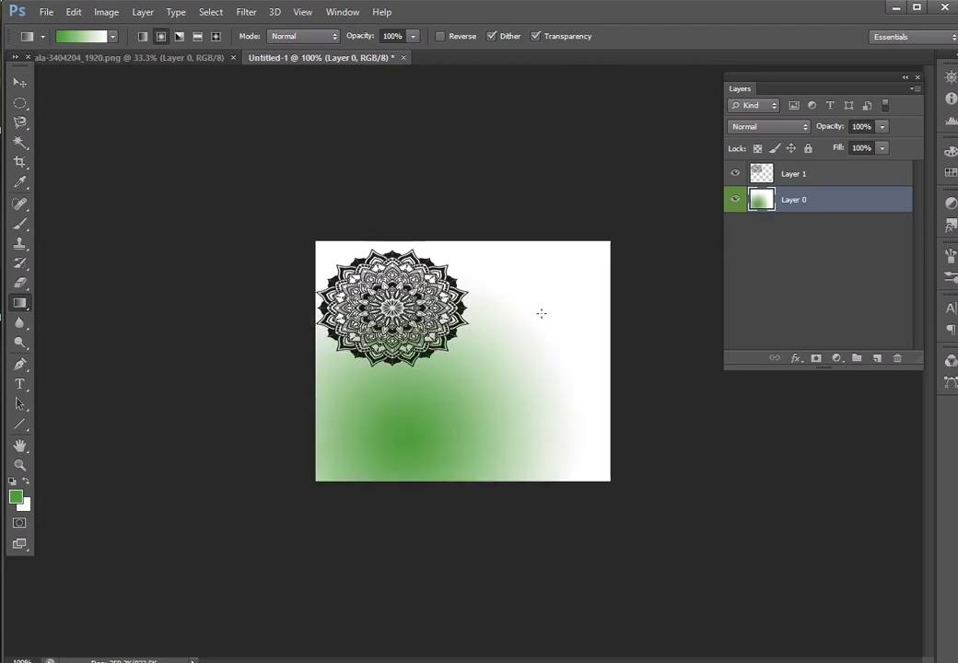
mouse_move(551, 387)
mouse_down()
mouse_move(545, 398)
mouse_move(380, 463)
mouse_up()
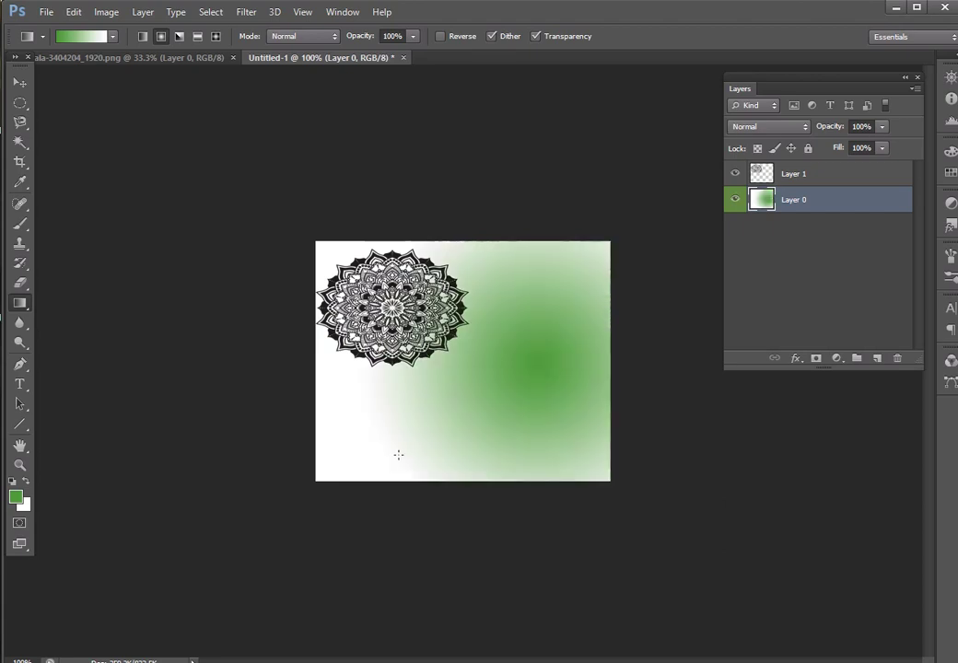
click(20, 82)
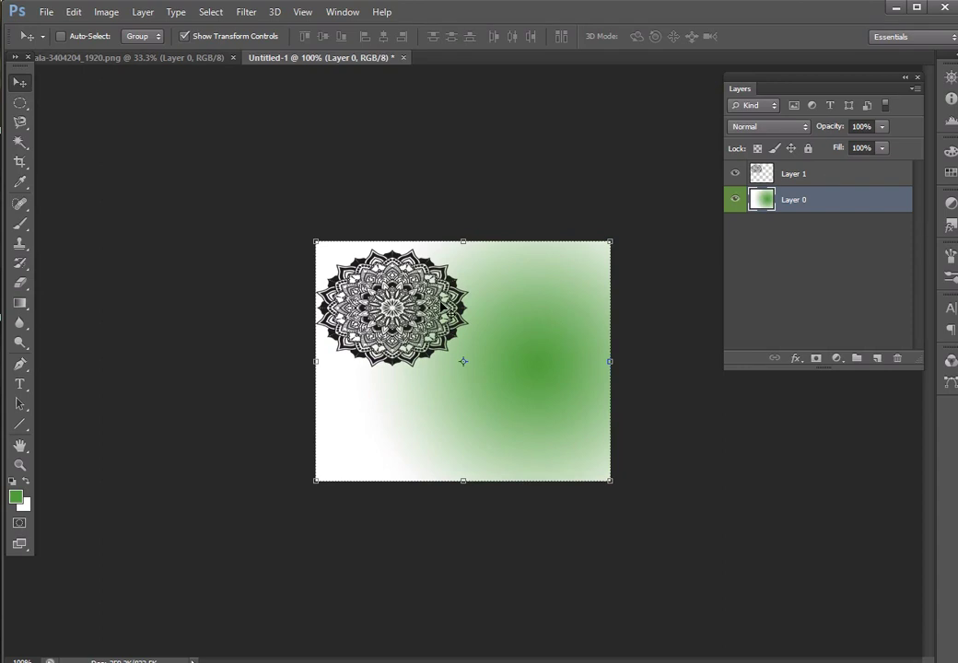
- Enlarge the Layer 1 mandala slightly and commit the transform
click(794, 175)
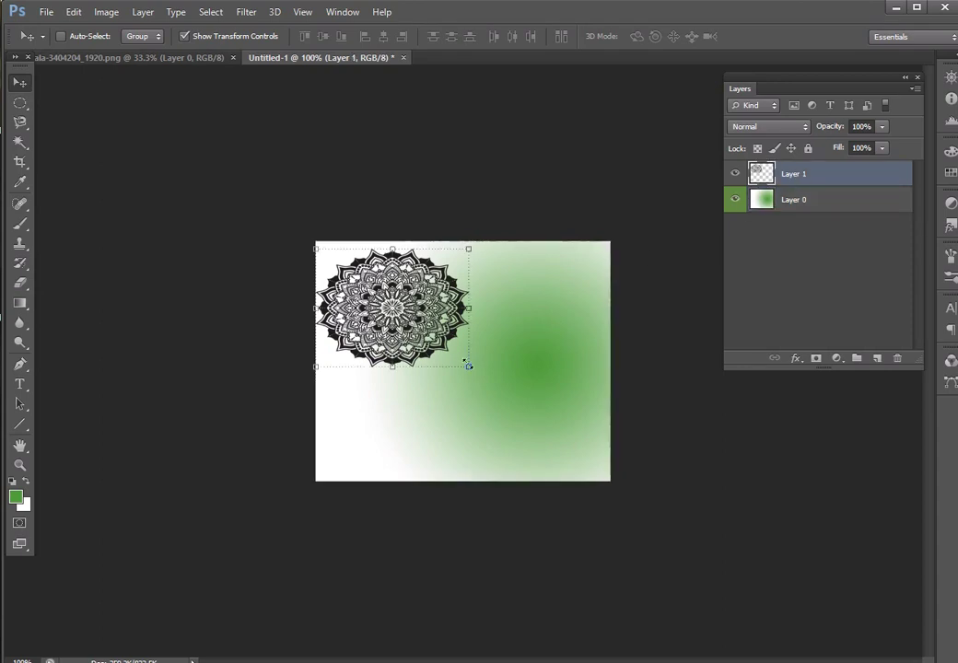
drag(469, 366, 479, 389)
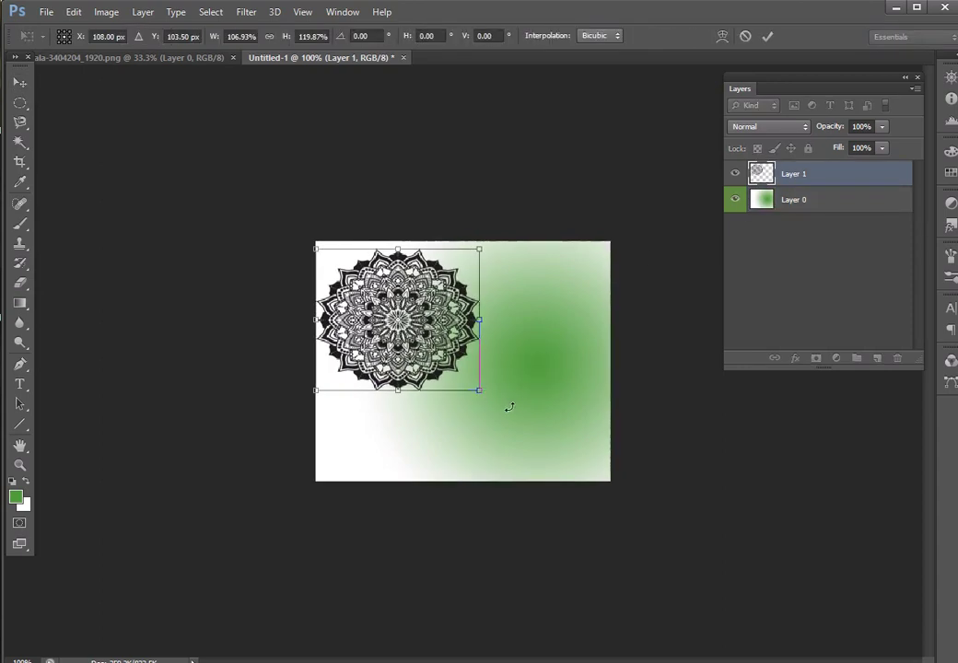
key(Return)
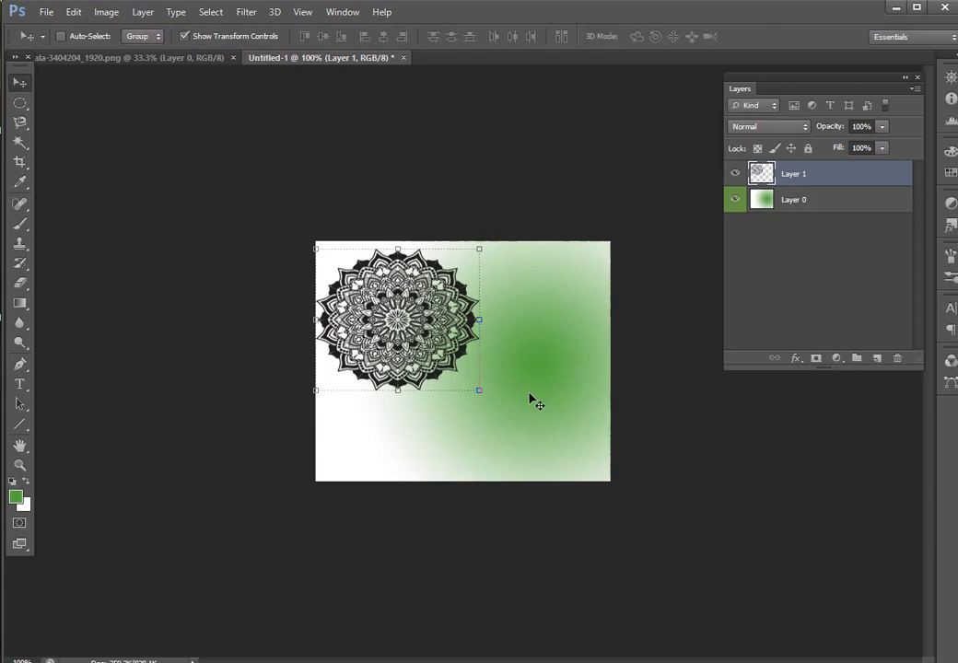
- Duplicate the mandala as Layer 1 copy, shrunk to about half size at lower right
right_click(790, 176)
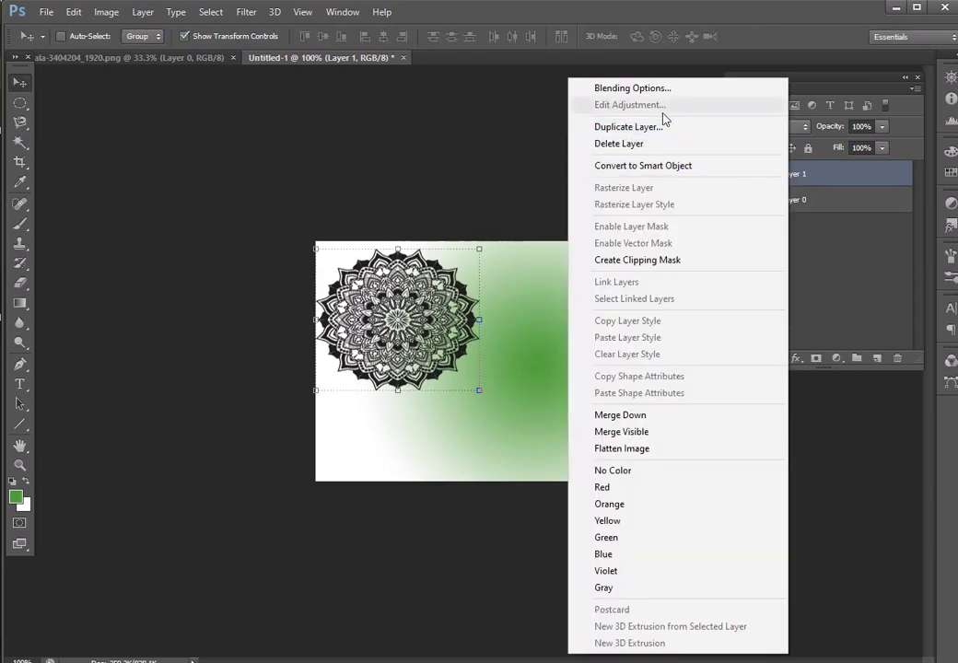
click(668, 127)
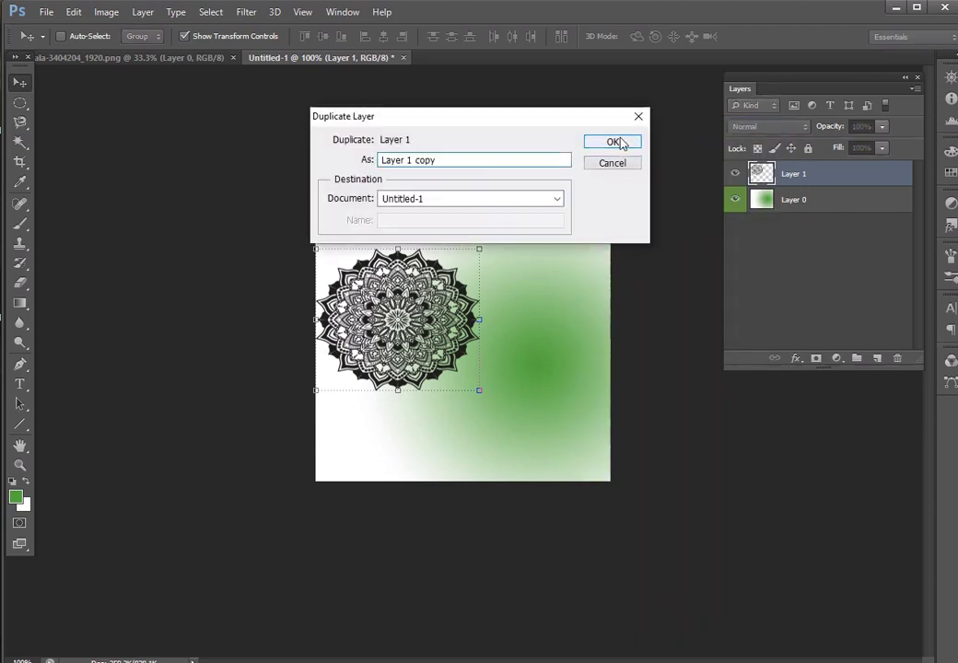
click(616, 142)
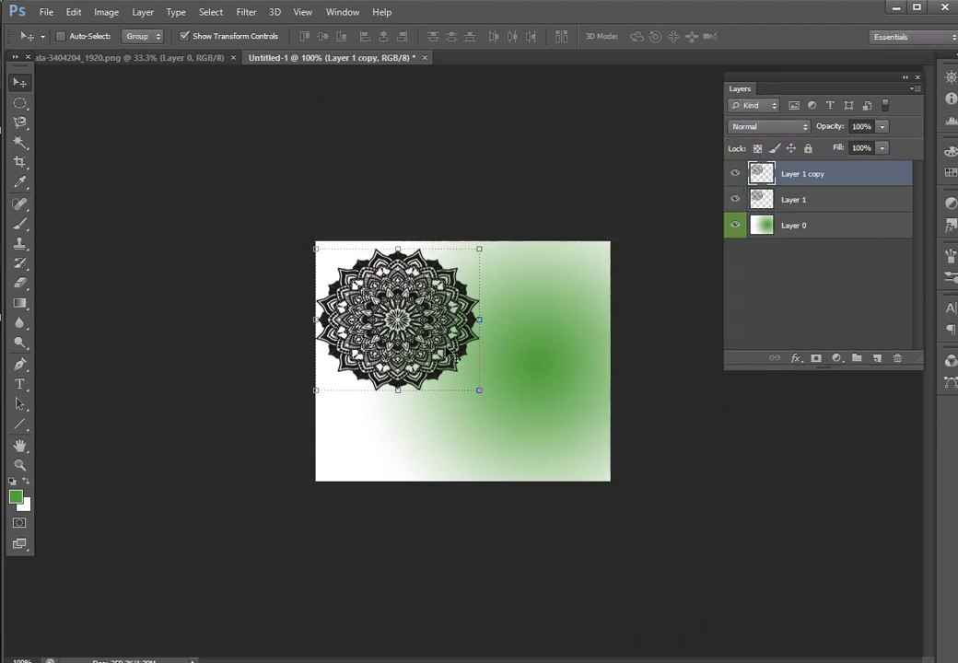
drag(433, 294, 547, 367)
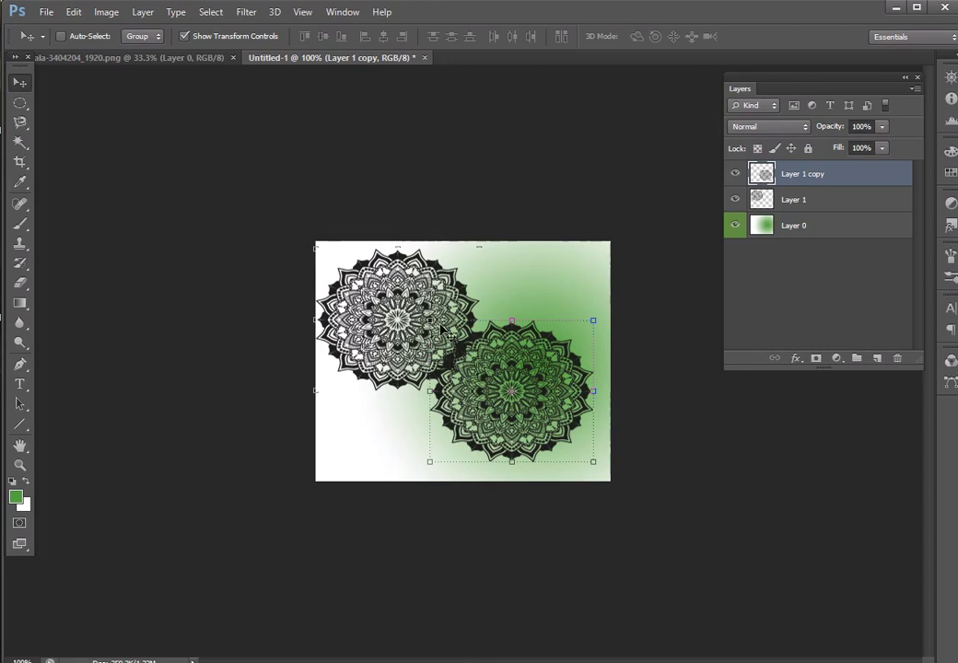
drag(429, 319, 511, 391)
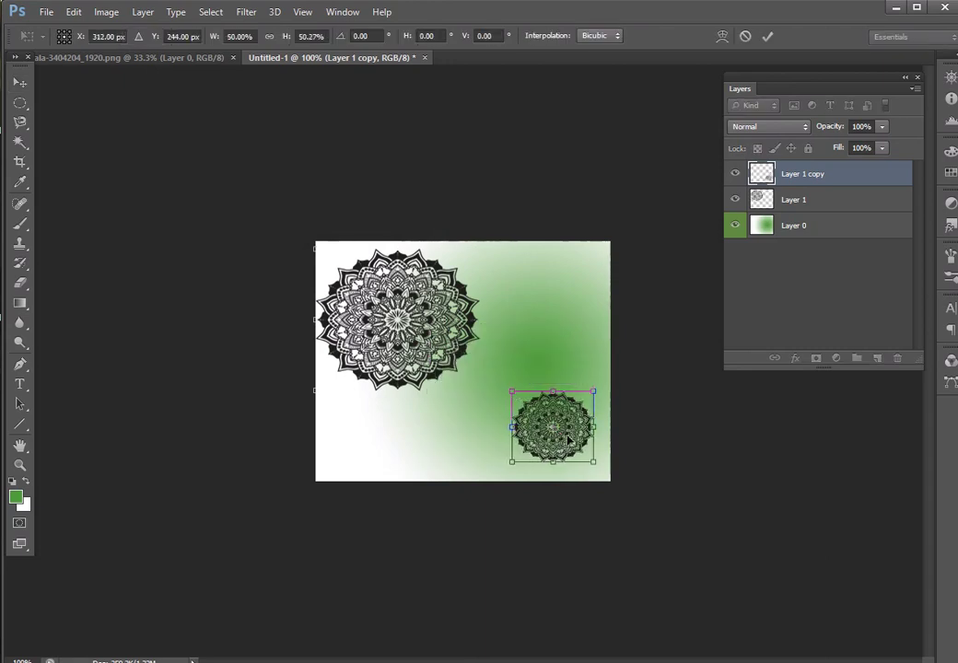
drag(552, 426, 540, 414)
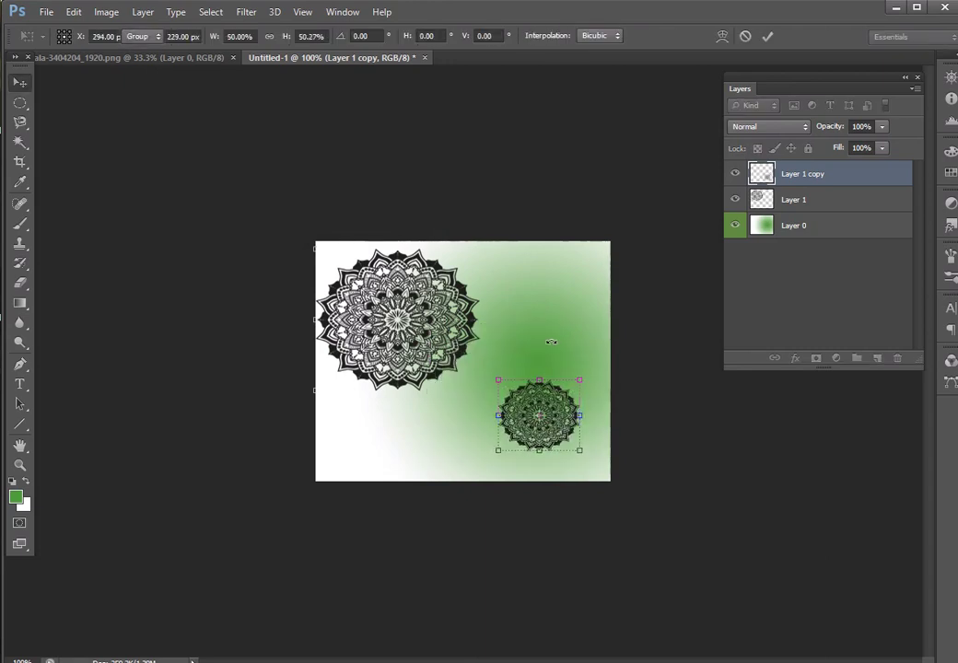
key(Return)
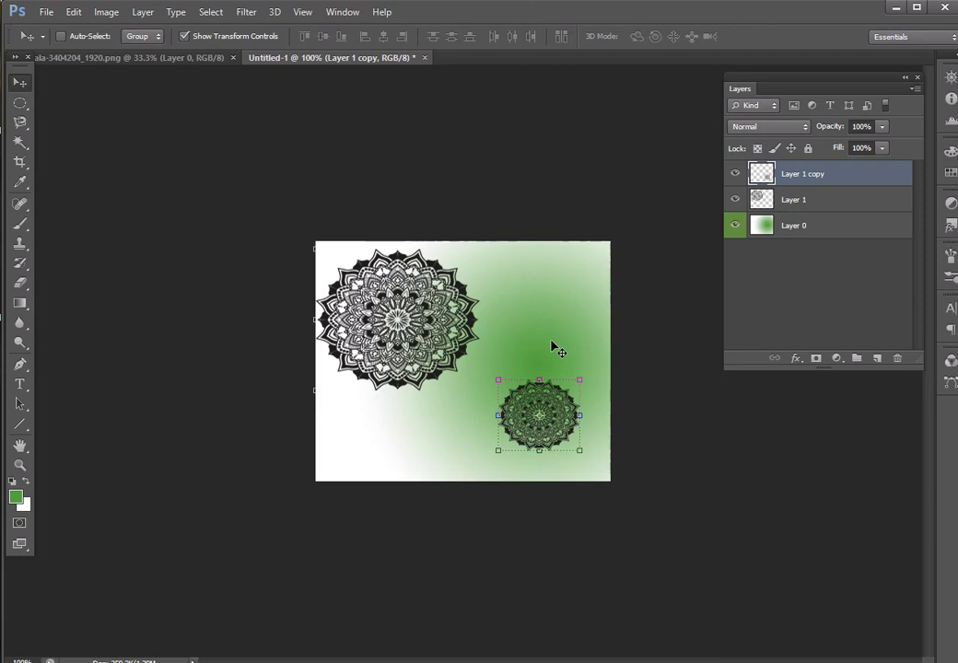
key(ctrl+plus)
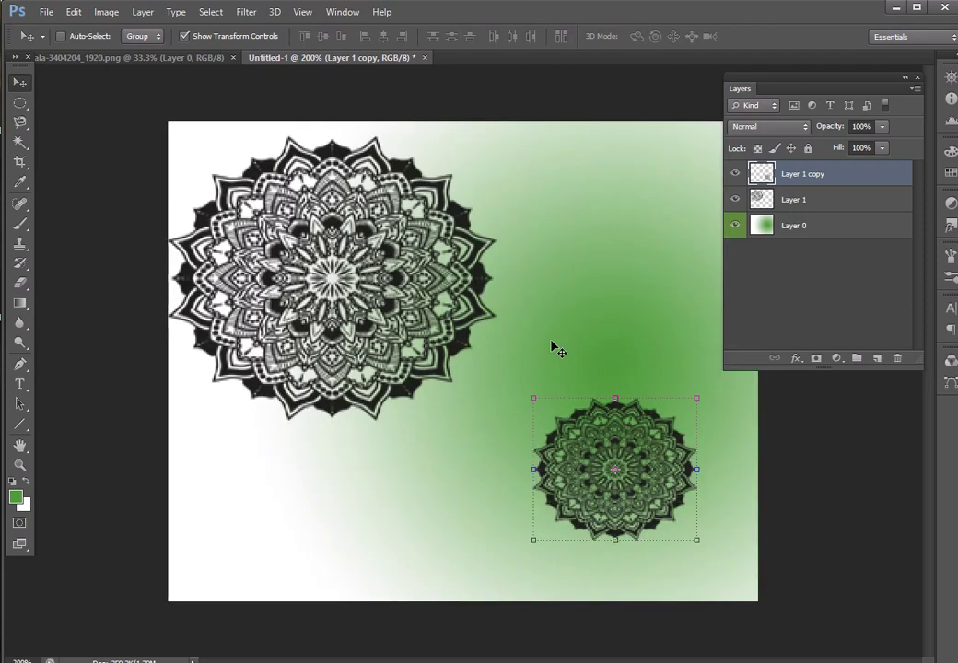
key(ctrl+minus)
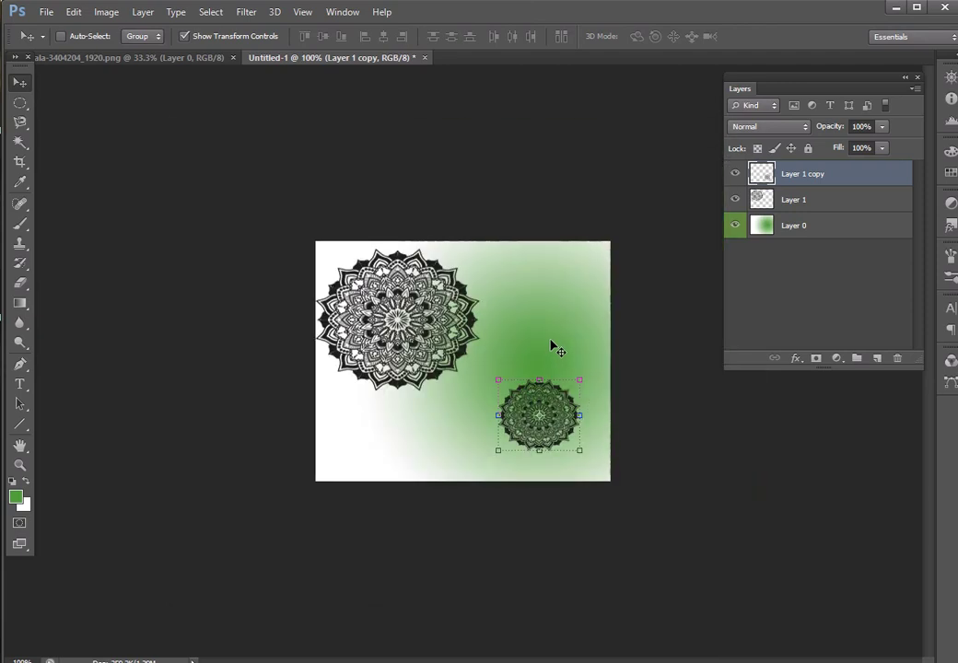
click(29, 171)
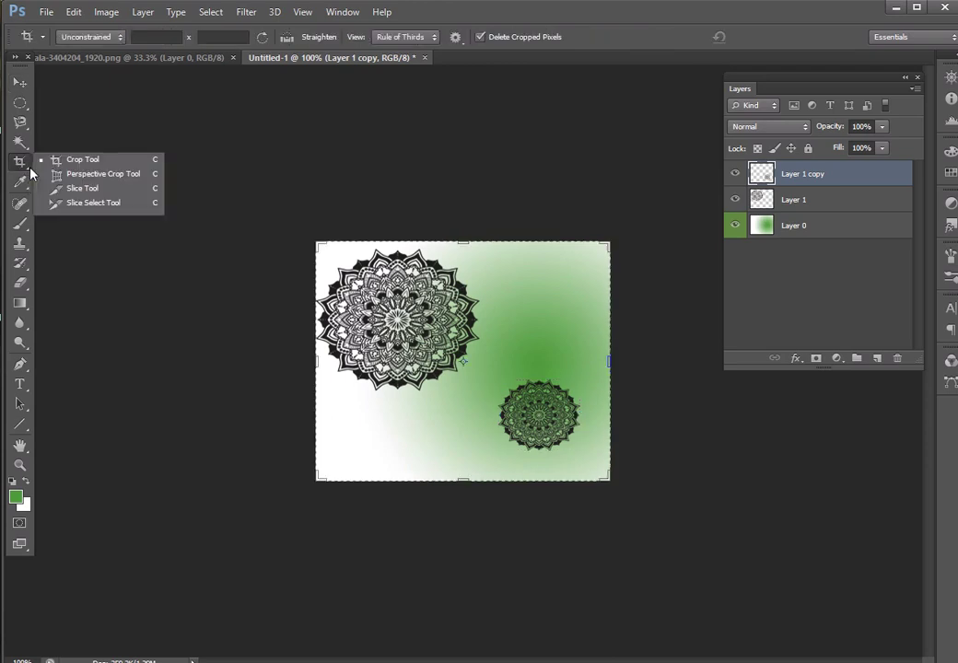
click(19, 166)
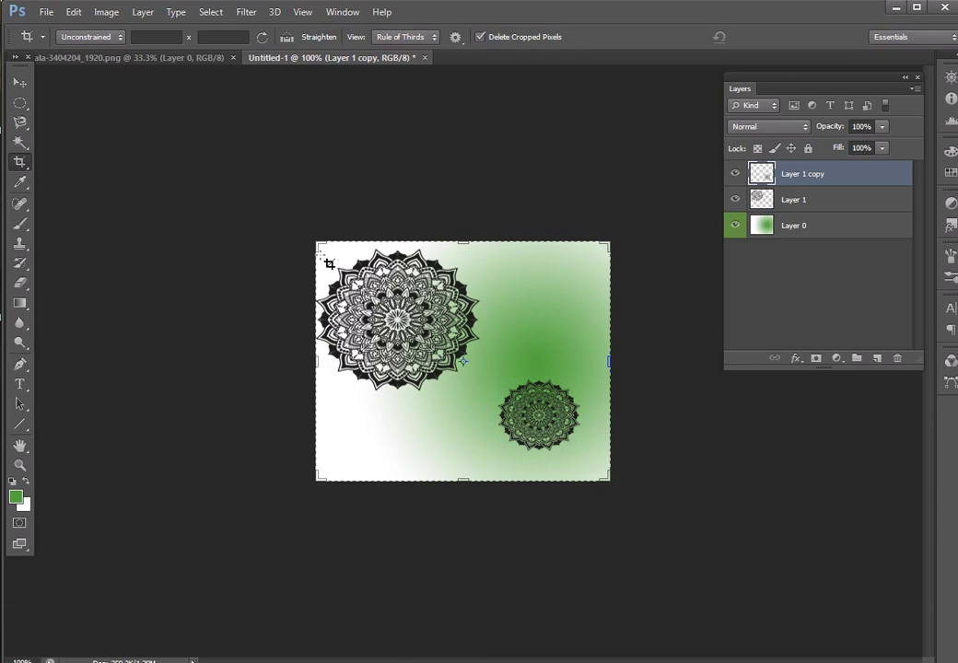
drag(331, 258, 490, 396)
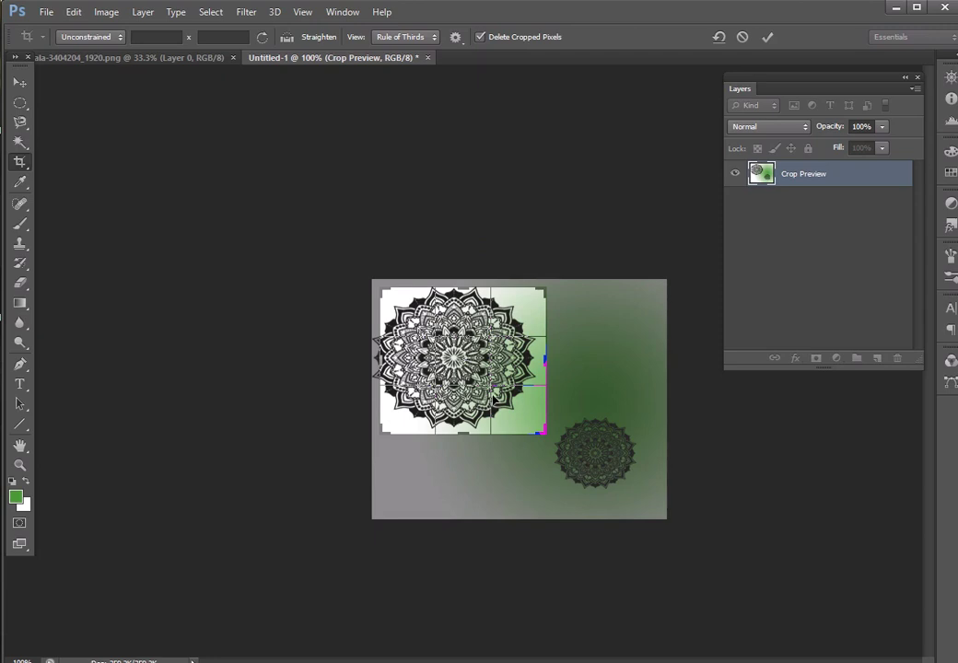
key(Return)
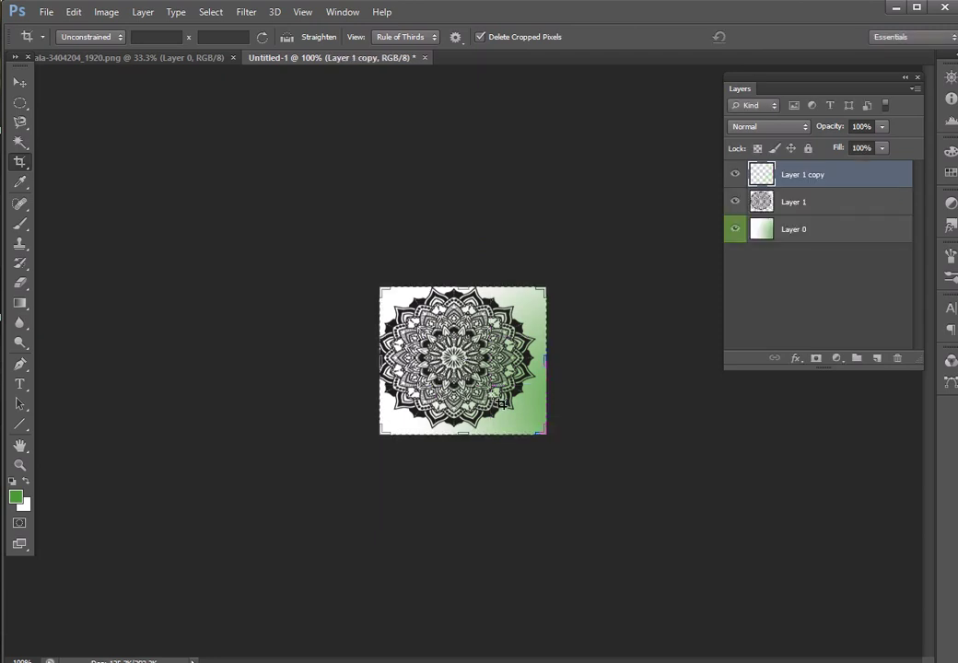
key(ctrl+z)
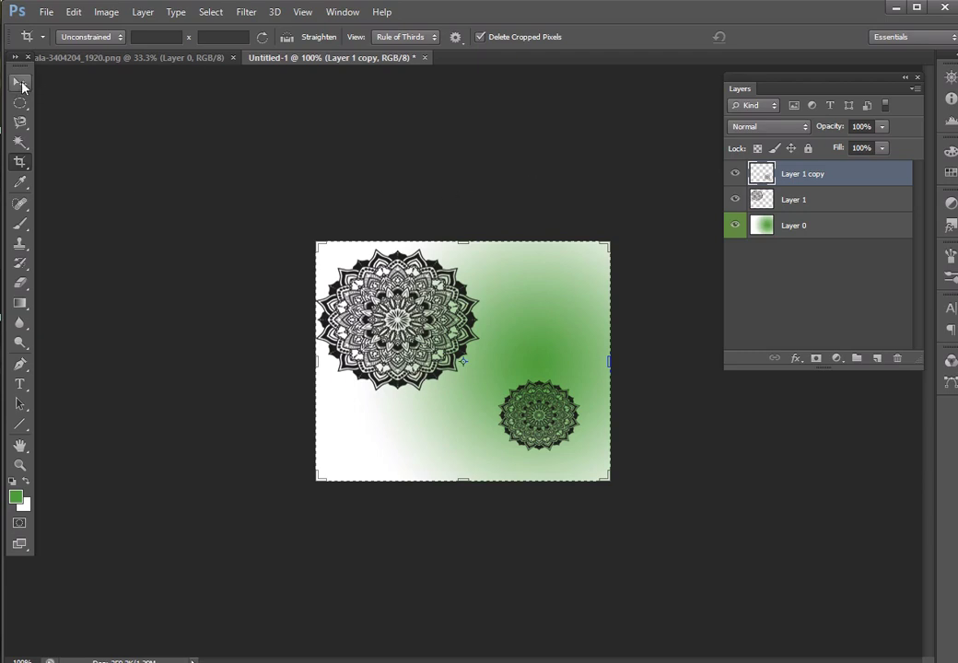
click(21, 84)
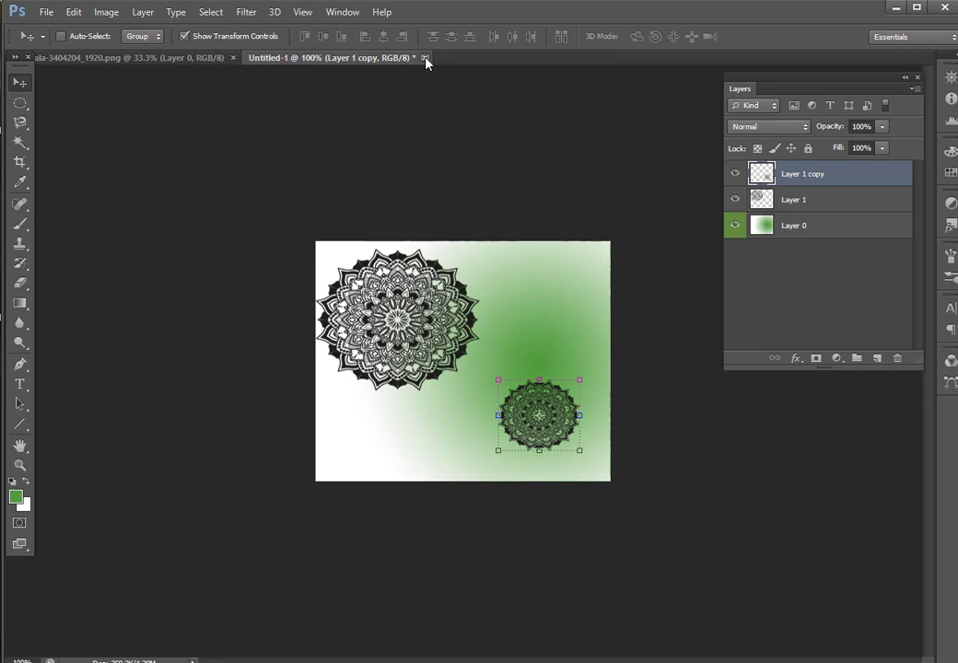
- Close the Untitled-1 card without saving and close the mandala image
click(425, 58)
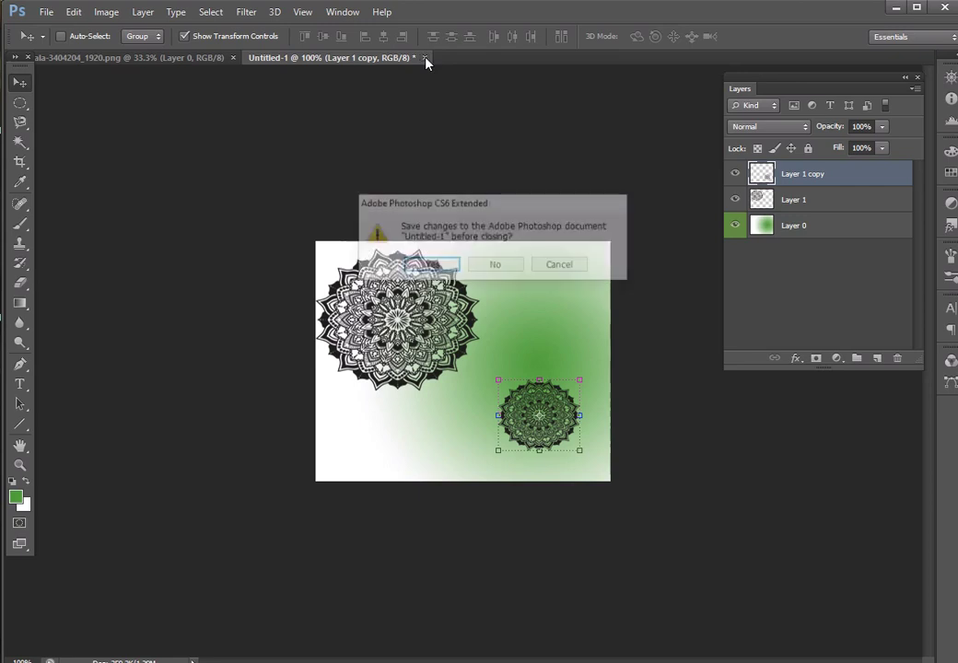
click(496, 266)
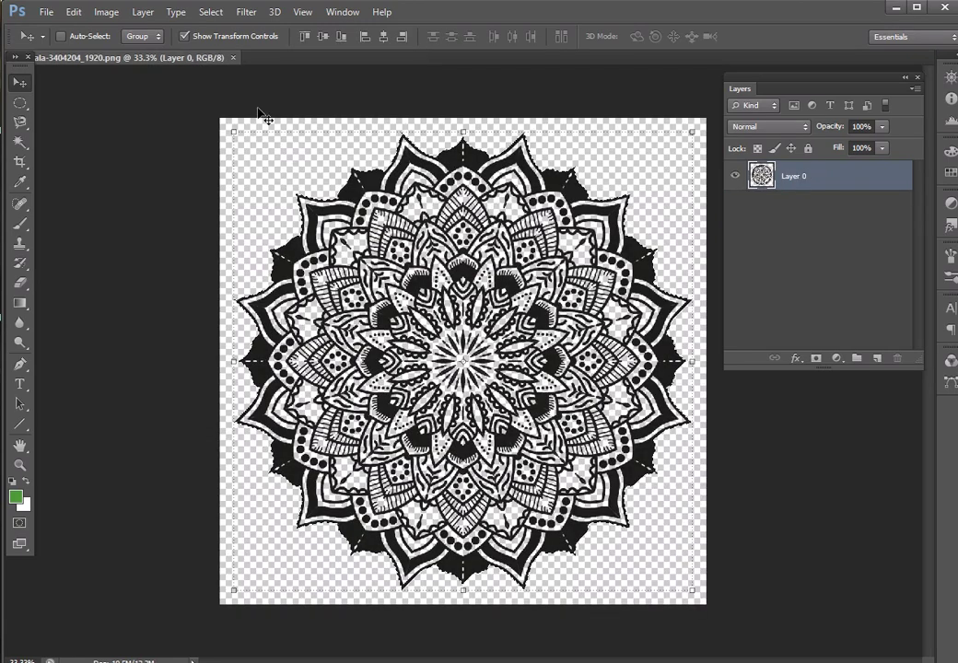
click(236, 58)
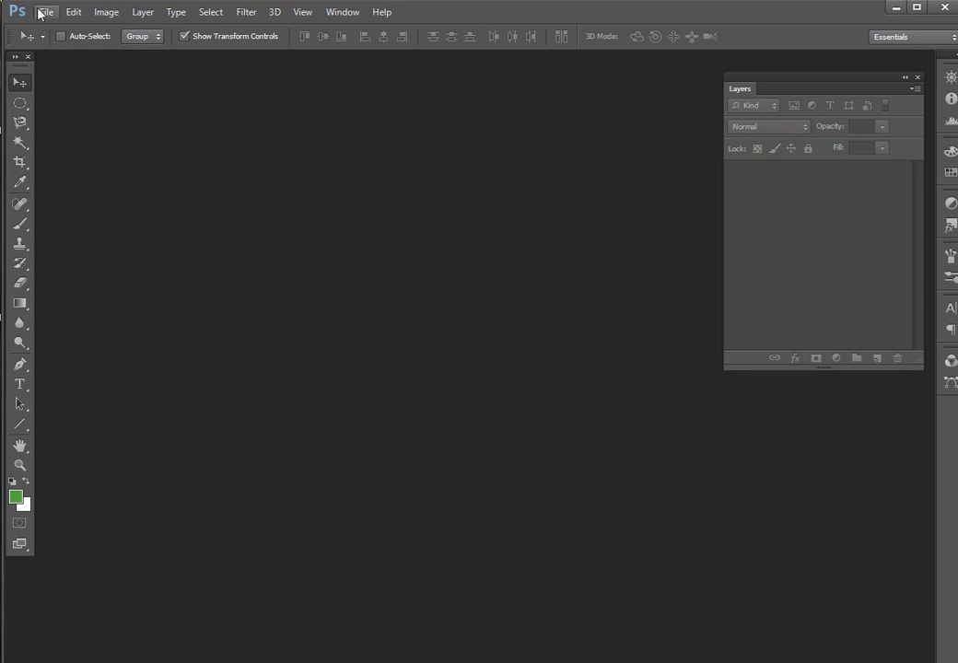
- Open Glass-building-design.jpg and the woman-pointing photo together
click(45, 12)
click(69, 45)
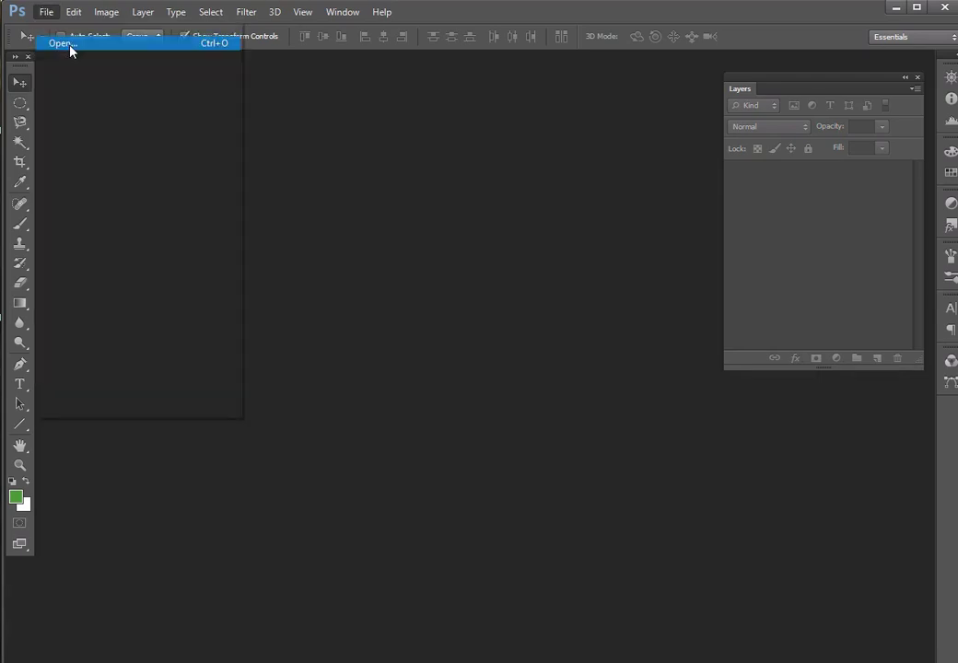
click(496, 275)
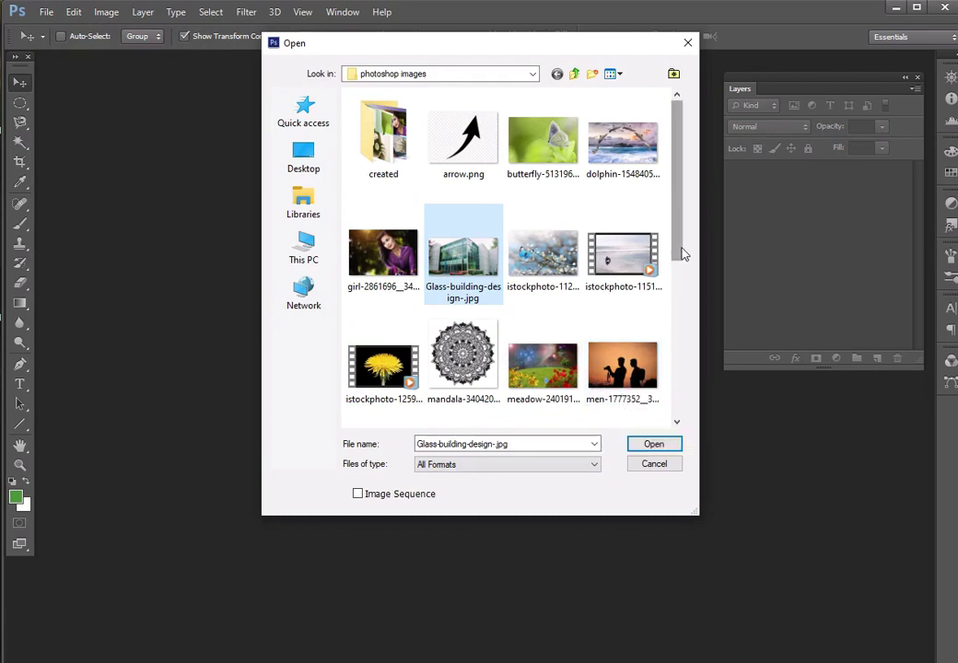
drag(682, 253, 683, 281)
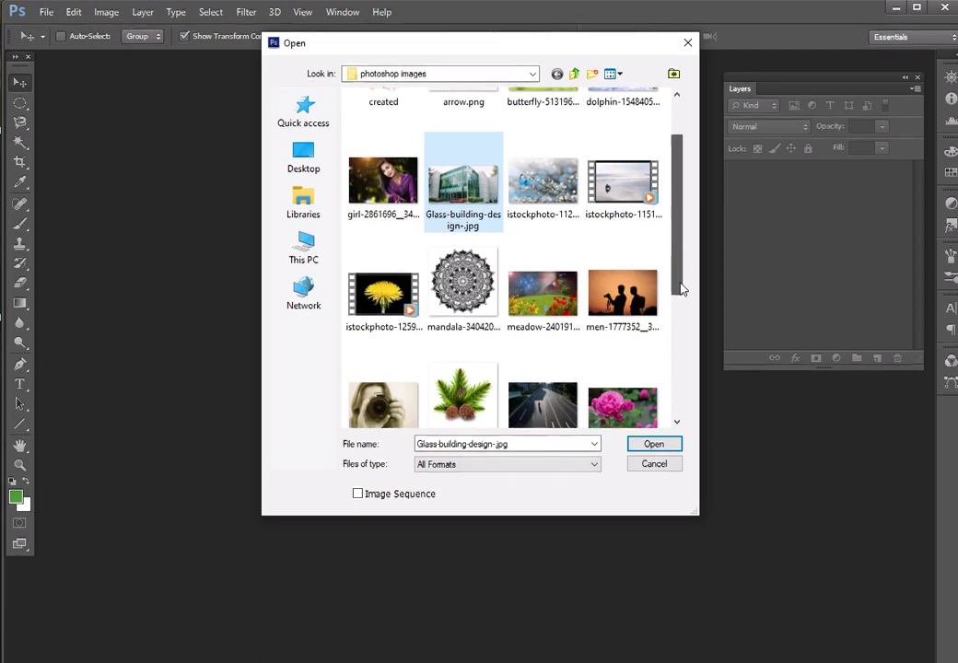
drag(683, 281, 709, 414)
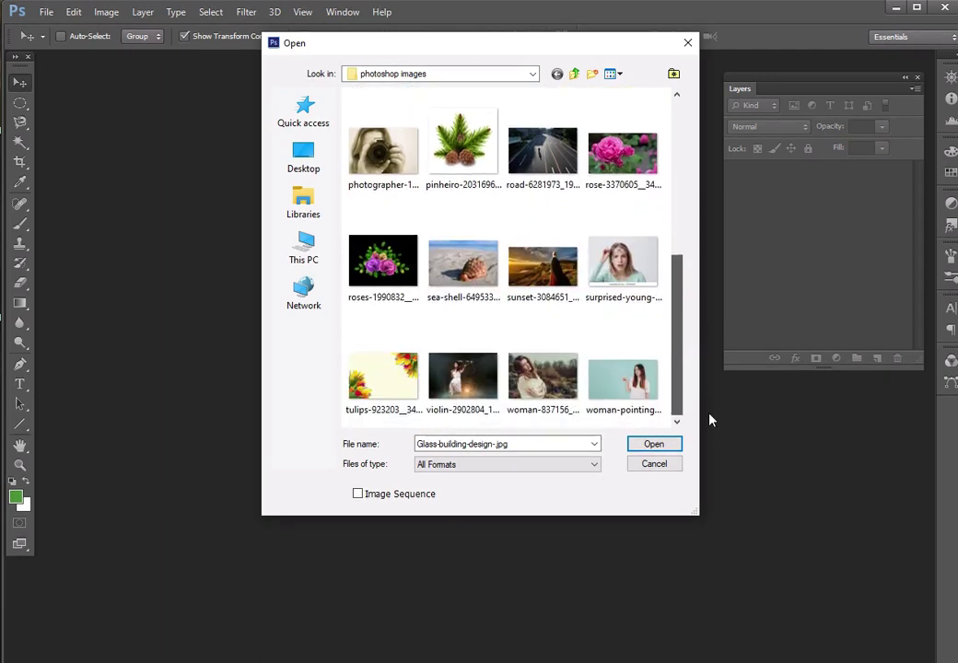
ctrl+click(635, 385)
click(650, 446)
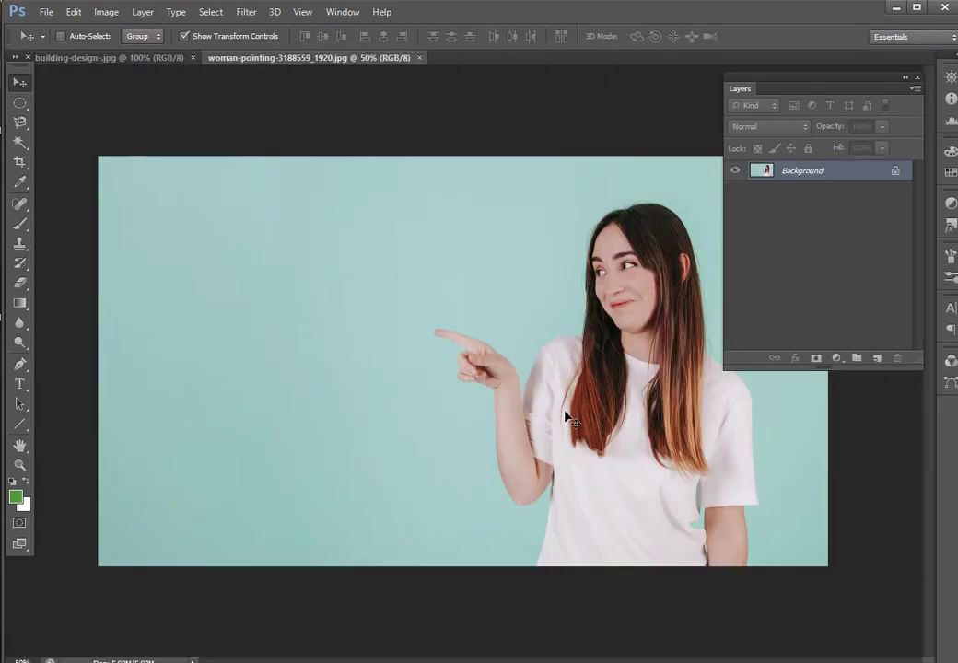
- Create a default new document, then close it unused
click(44, 12)
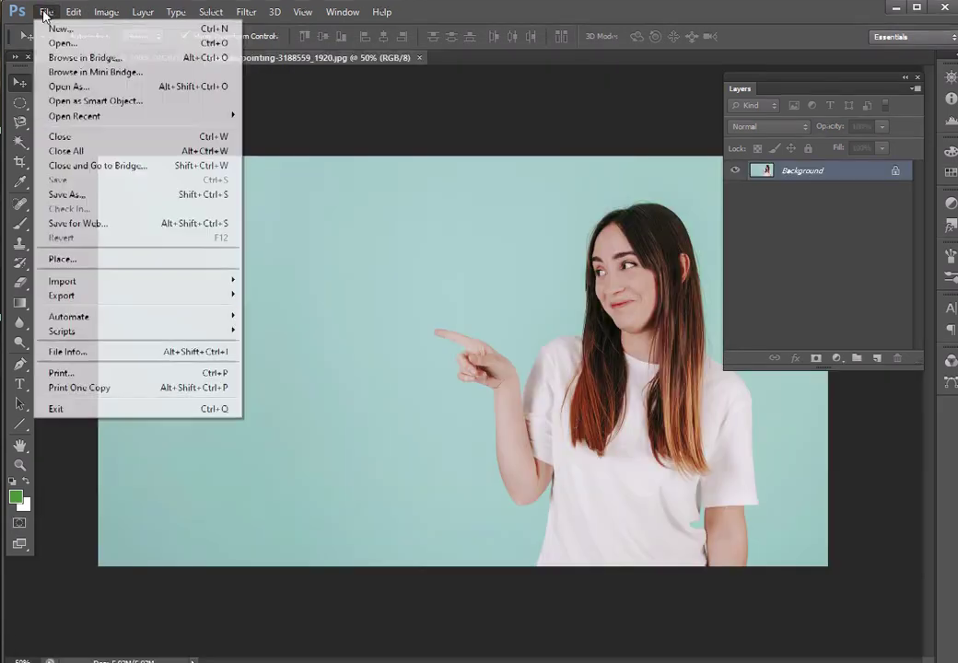
click(58, 31)
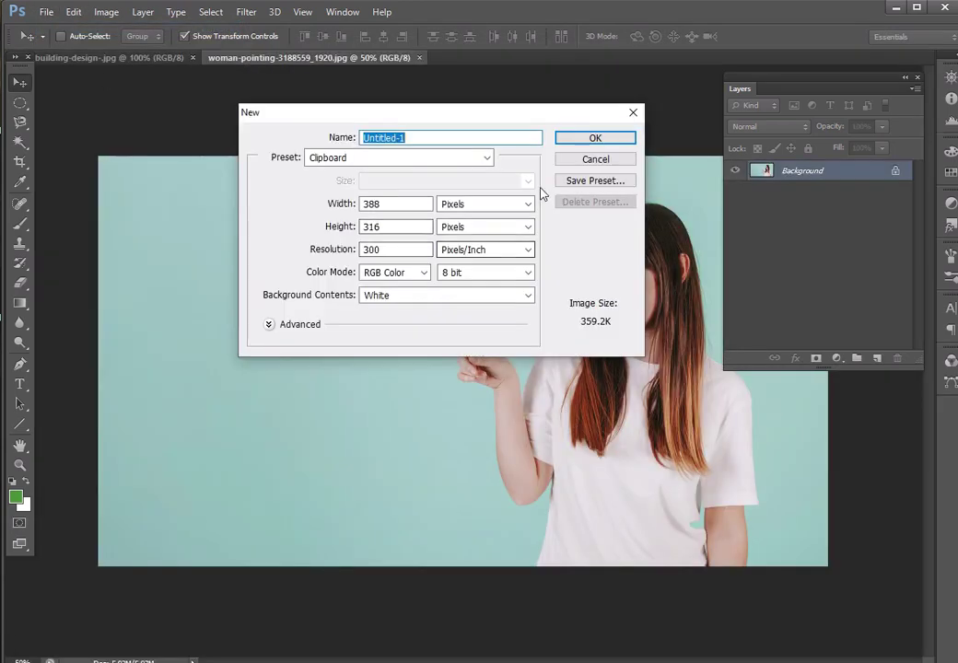
click(594, 138)
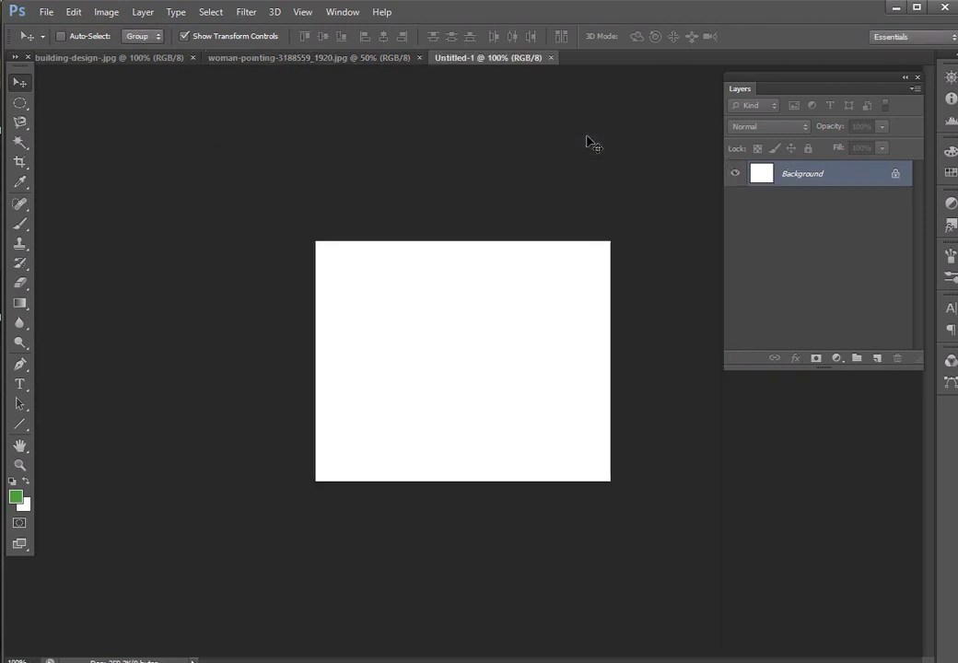
click(551, 57)
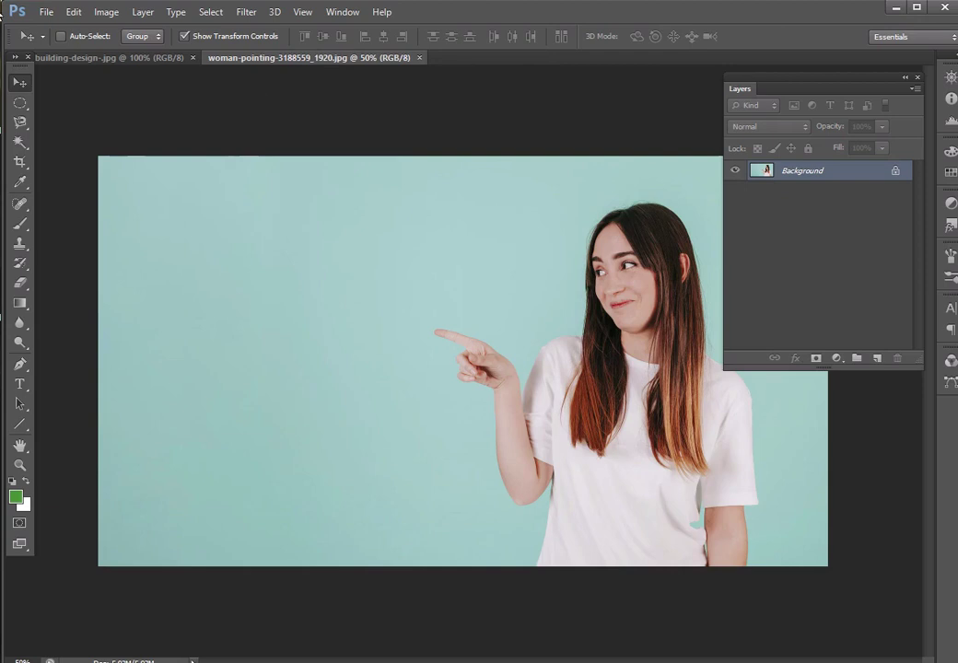
- Create a new white Untitled-1 document 12 × 8 inches at 300 ppi
click(47, 12)
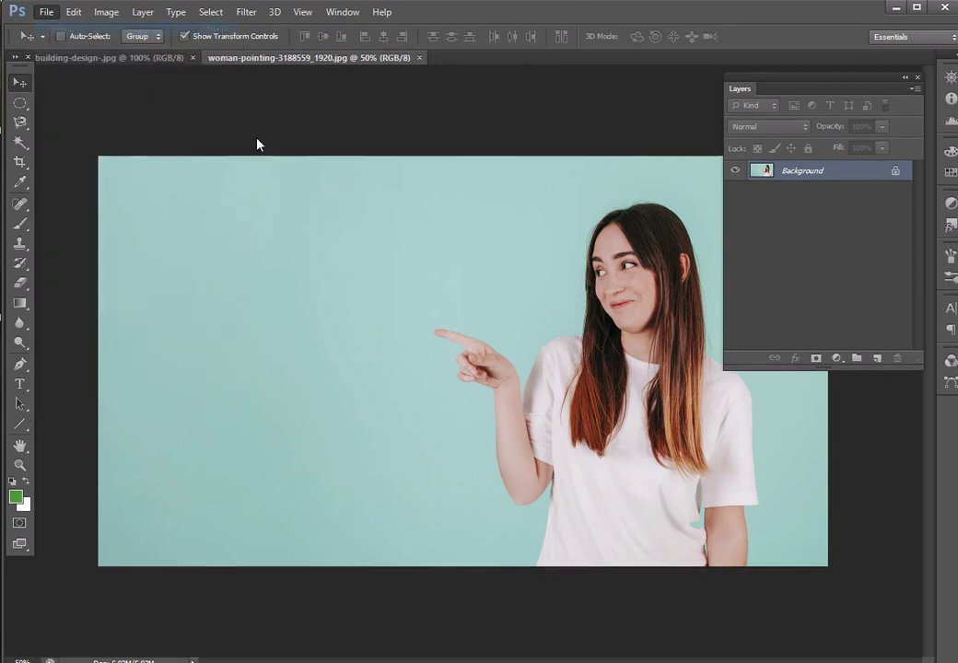
click(528, 205)
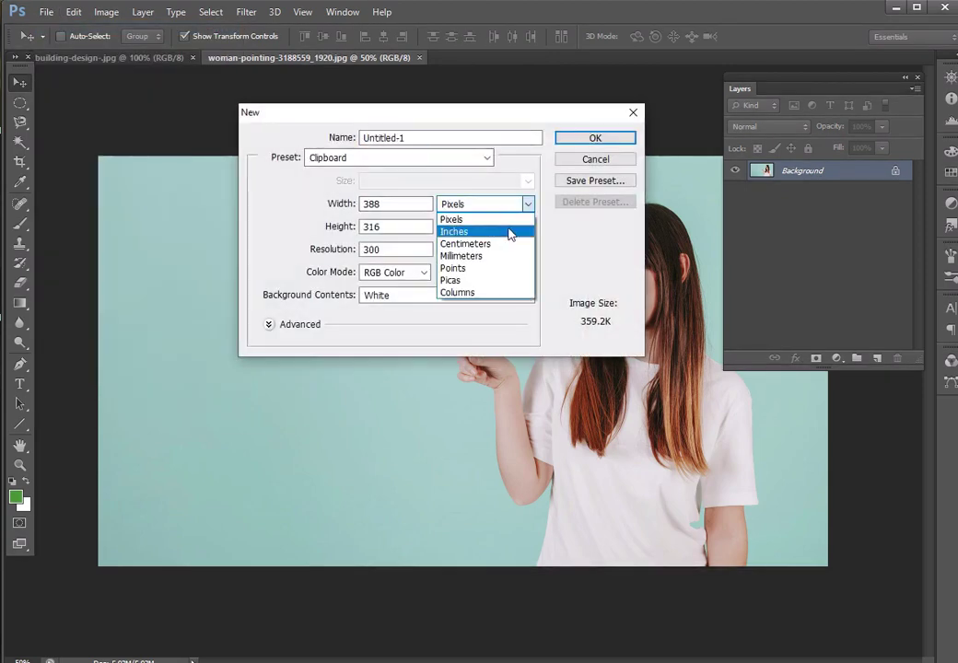
click(514, 228)
drag(411, 205, 358, 211)
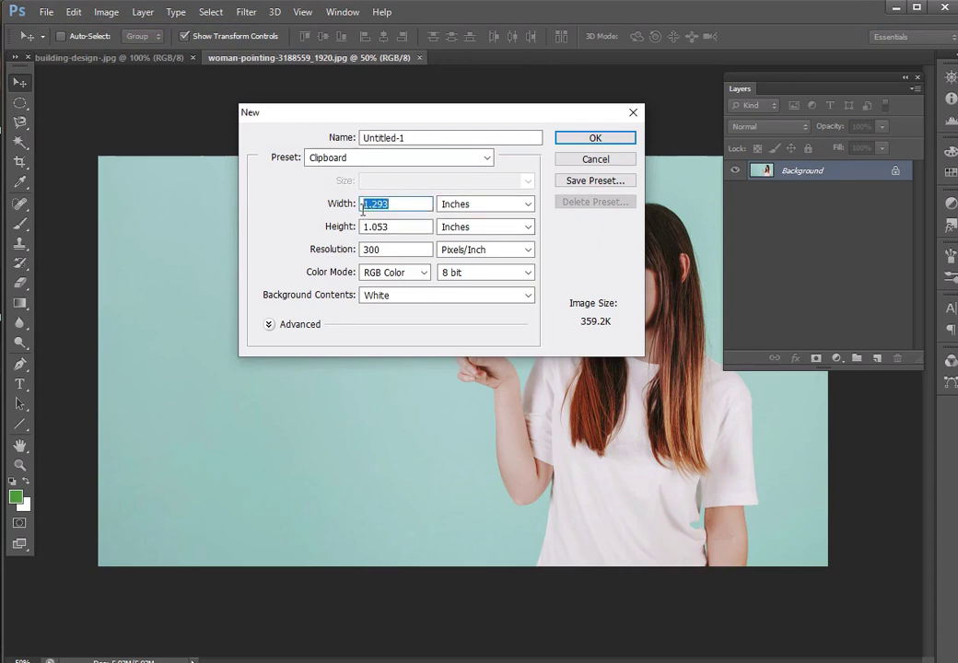
text(0)
text(1)
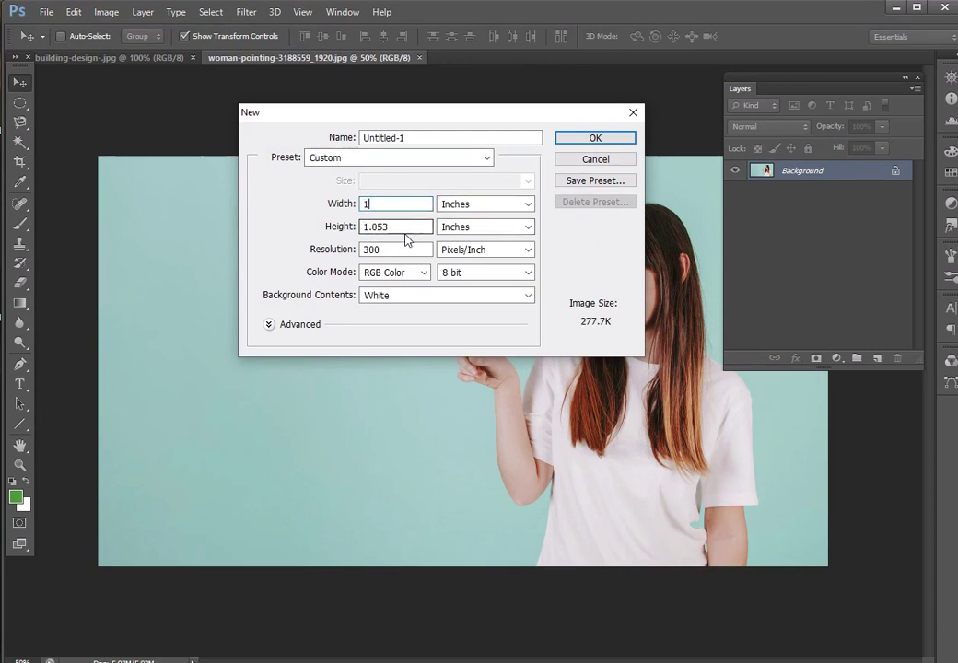
text(2)
drag(395, 227, 329, 241)
text(8)
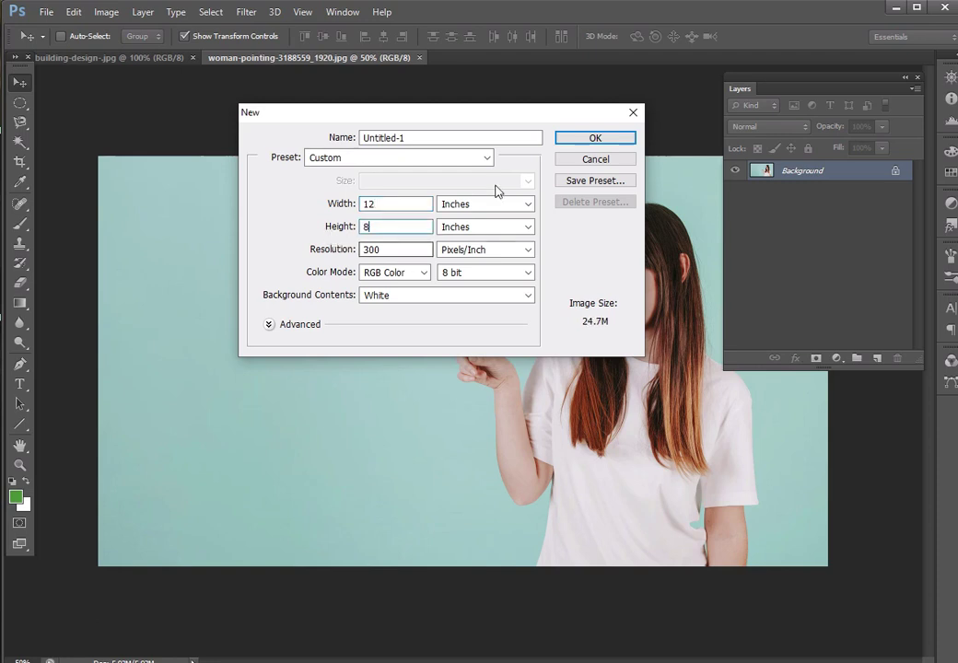
click(565, 139)
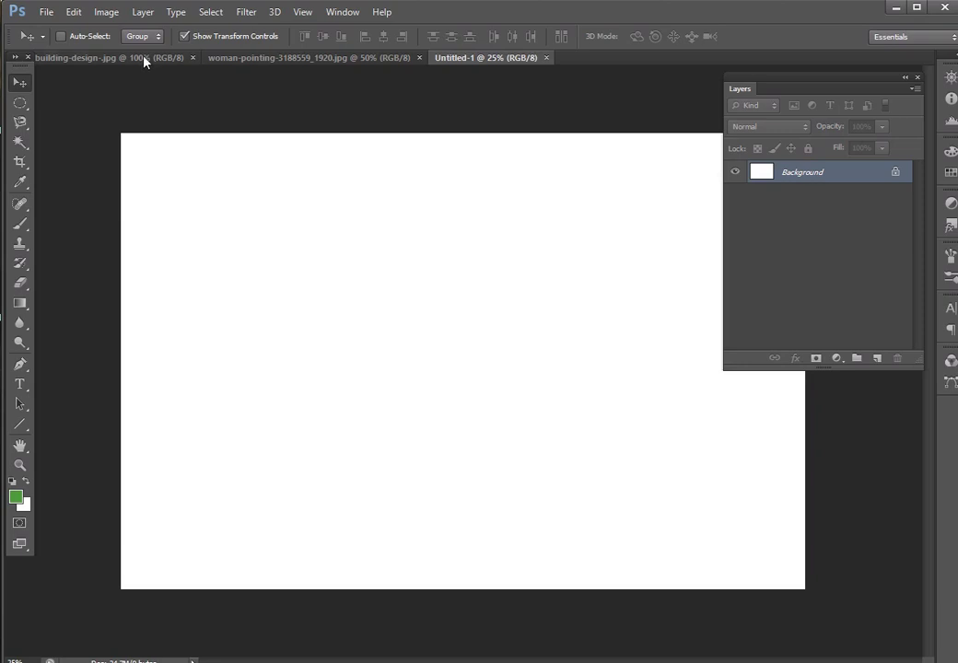
click(270, 61)
click(175, 59)
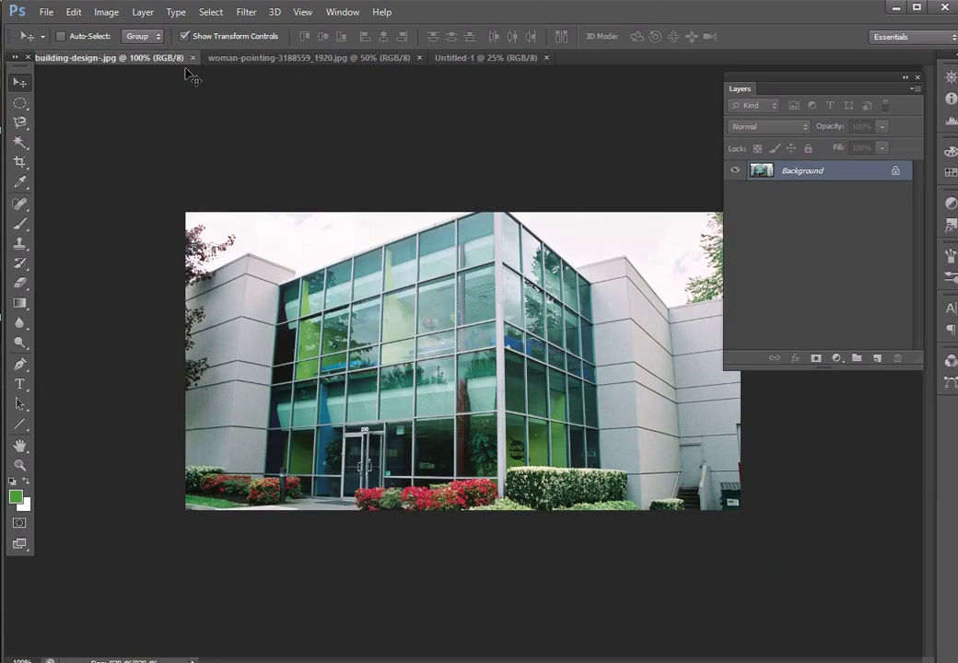
- Select almost the whole building photo with a rectangular marquee, replacing an oval attempt
click(30, 110)
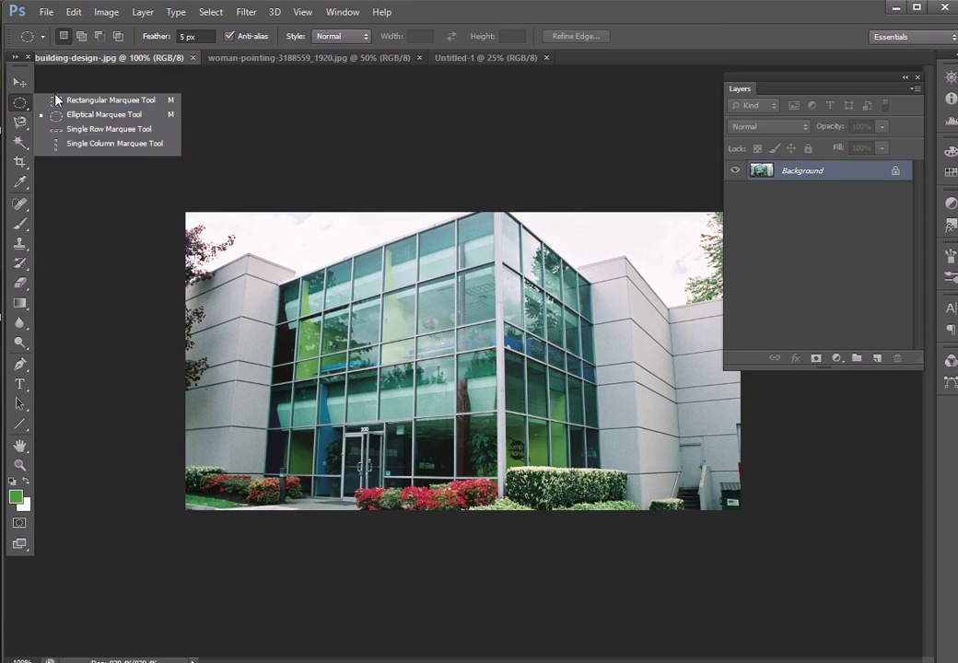
click(66, 114)
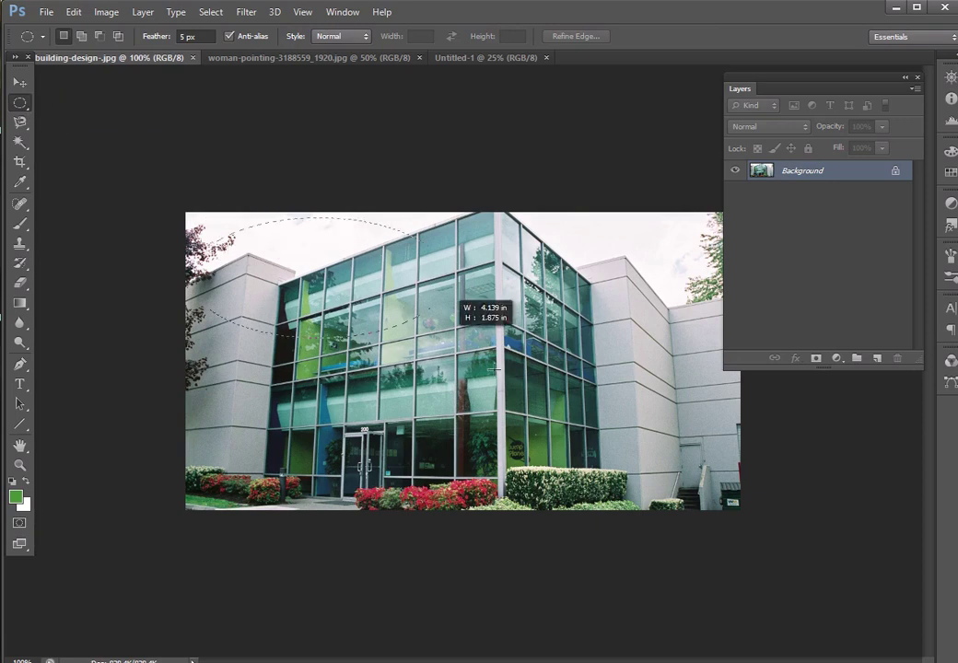
drag(190, 217, 607, 464)
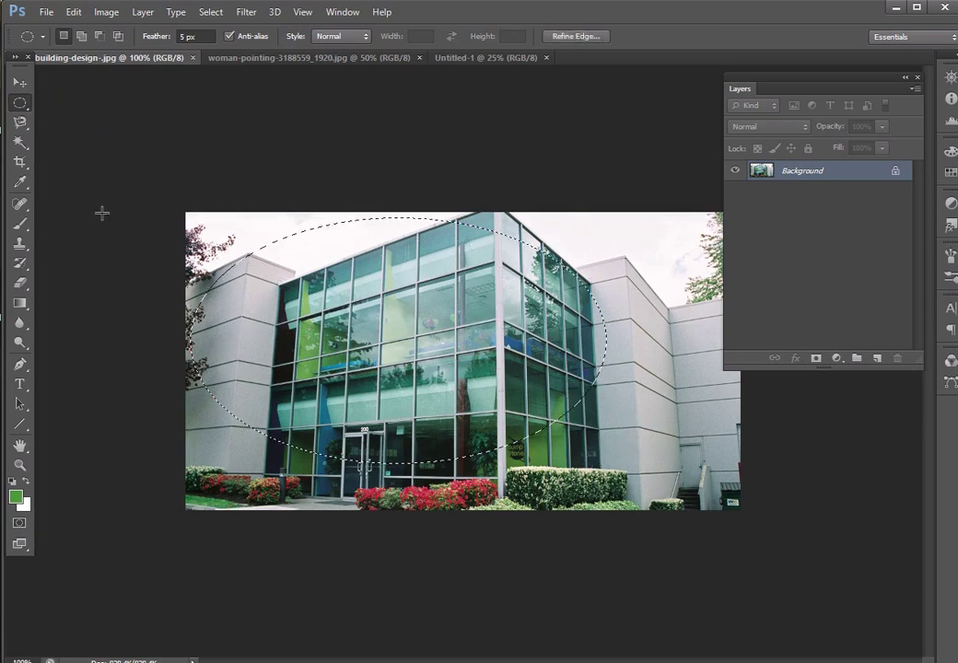
click(27, 109)
click(58, 106)
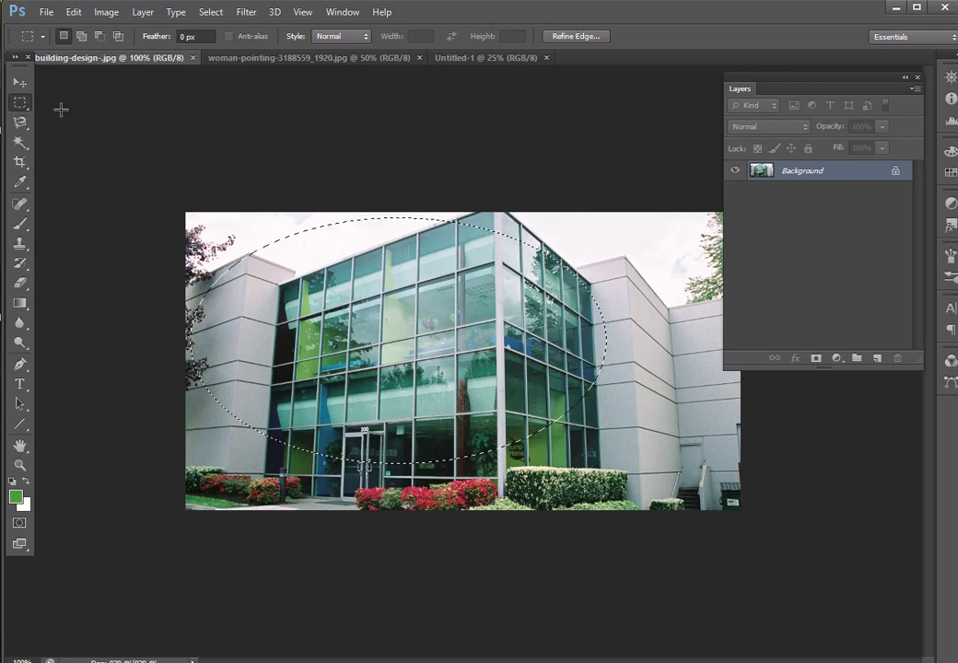
click(200, 223)
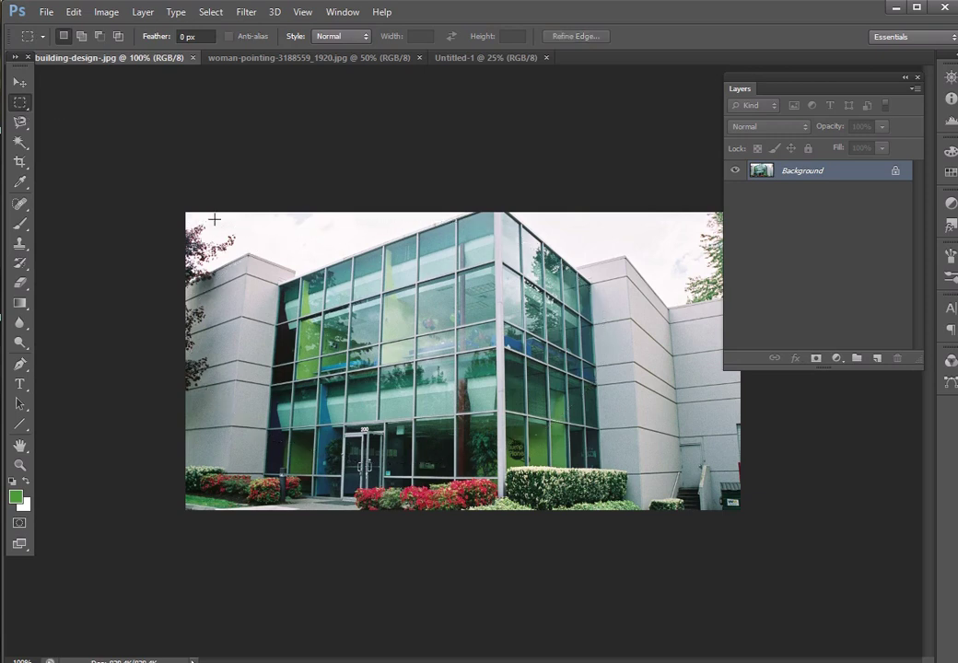
drag(193, 217, 721, 506)
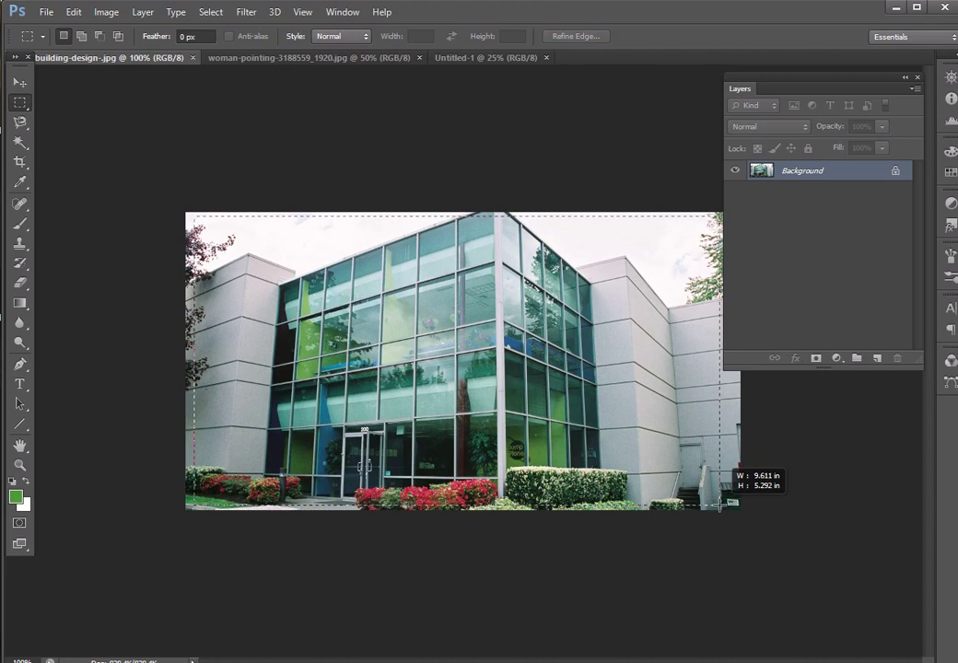
- Move the building selection into Untitled-1 and scale it to fill the canvas
click(20, 82)
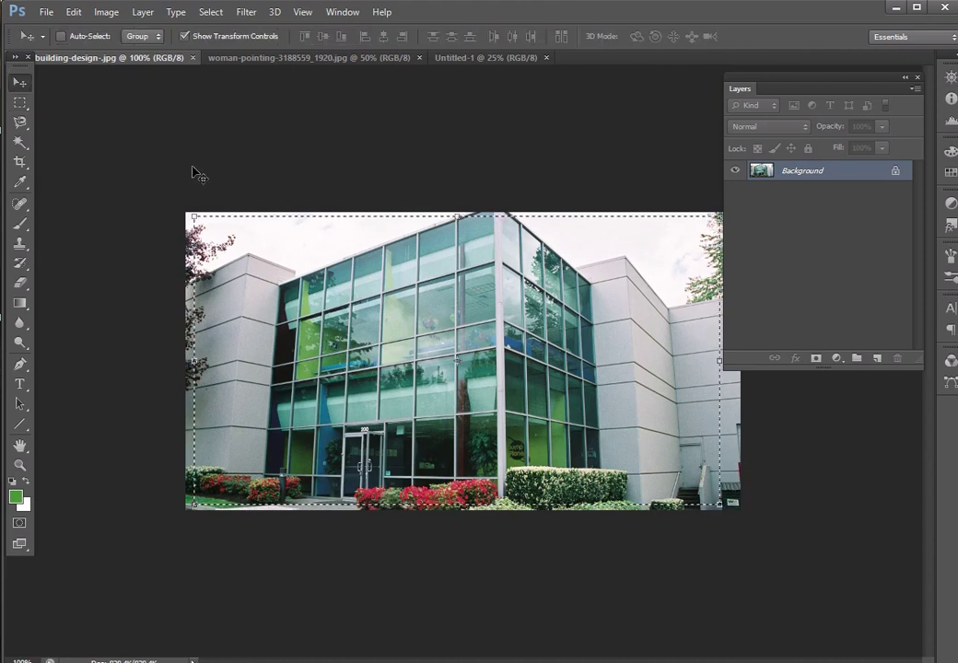
mouse_move(337, 272)
mouse_down()
mouse_move(388, 101)
mouse_move(263, 283)
mouse_move(113, 134)
mouse_up()
mouse_move(358, 337)
mouse_down()
mouse_move(748, 591)
mouse_move(802, 592)
mouse_up()
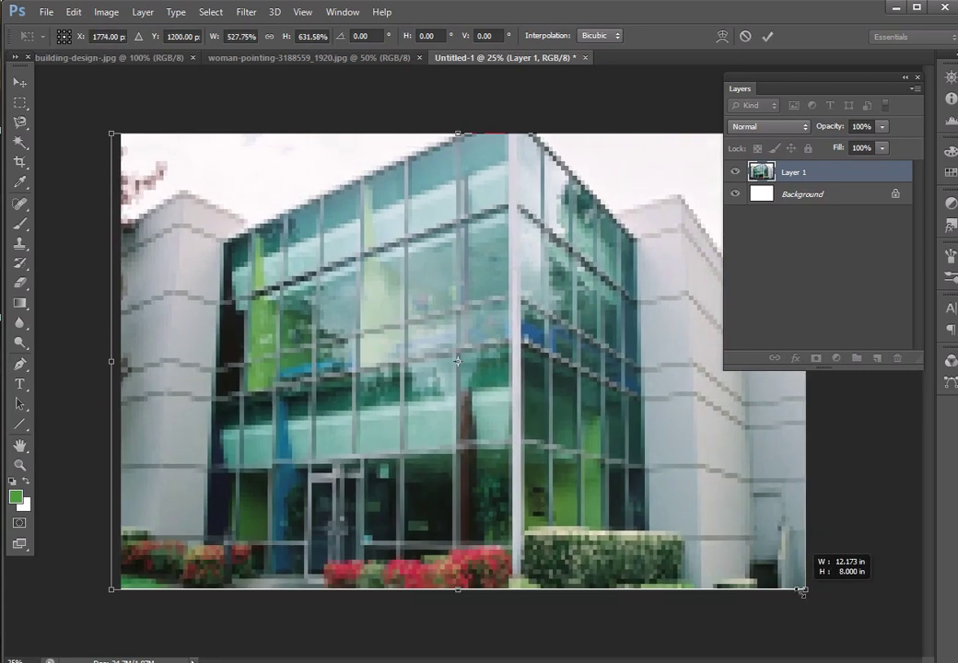
key(Return)
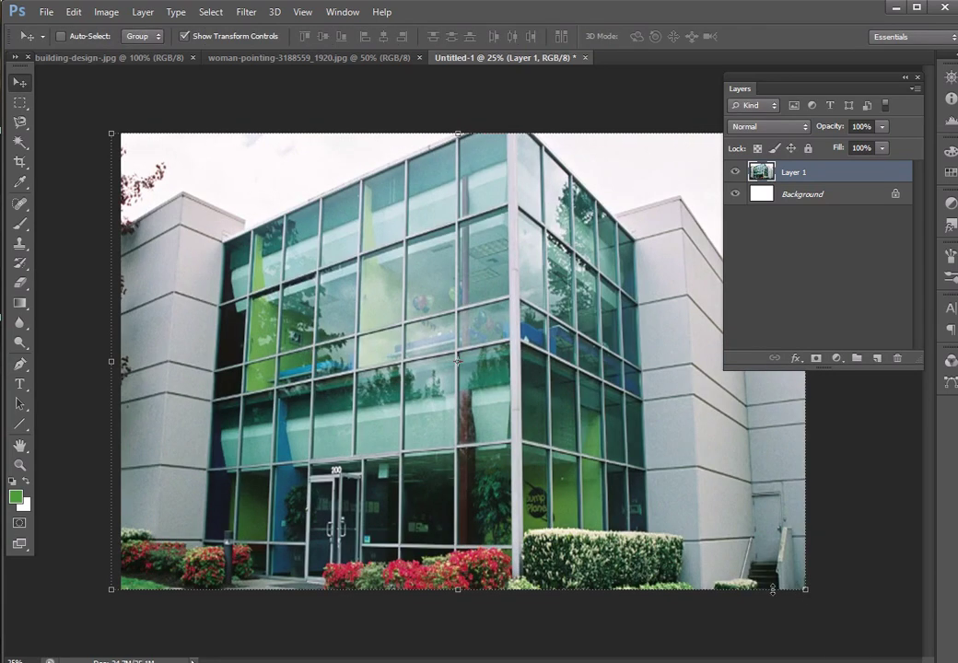
click(278, 57)
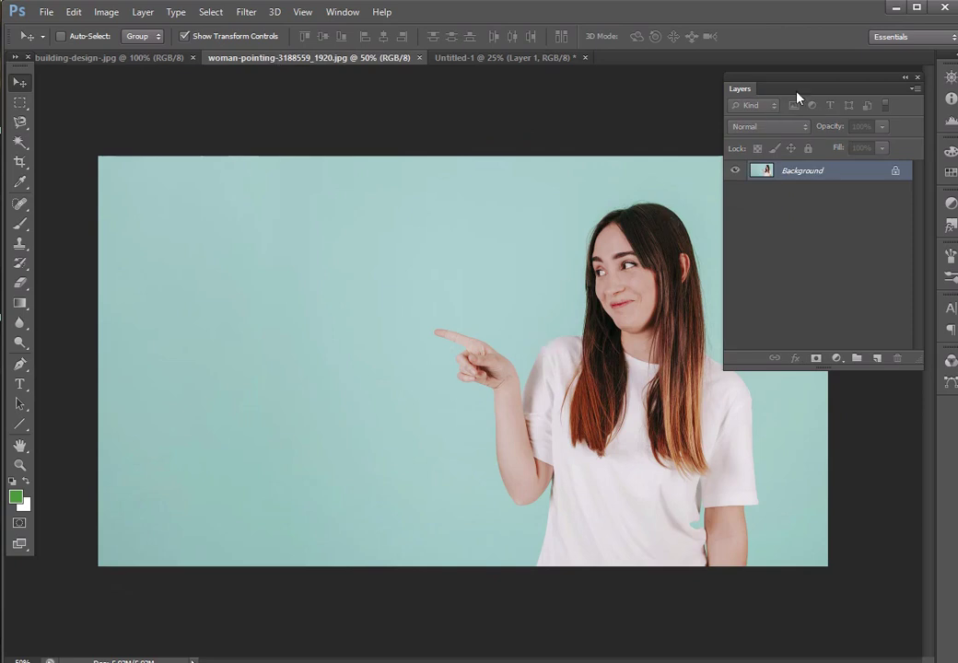
- Copy a rectangular selection around the pointing woman on the photo's right side
drag(798, 84, 838, 82)
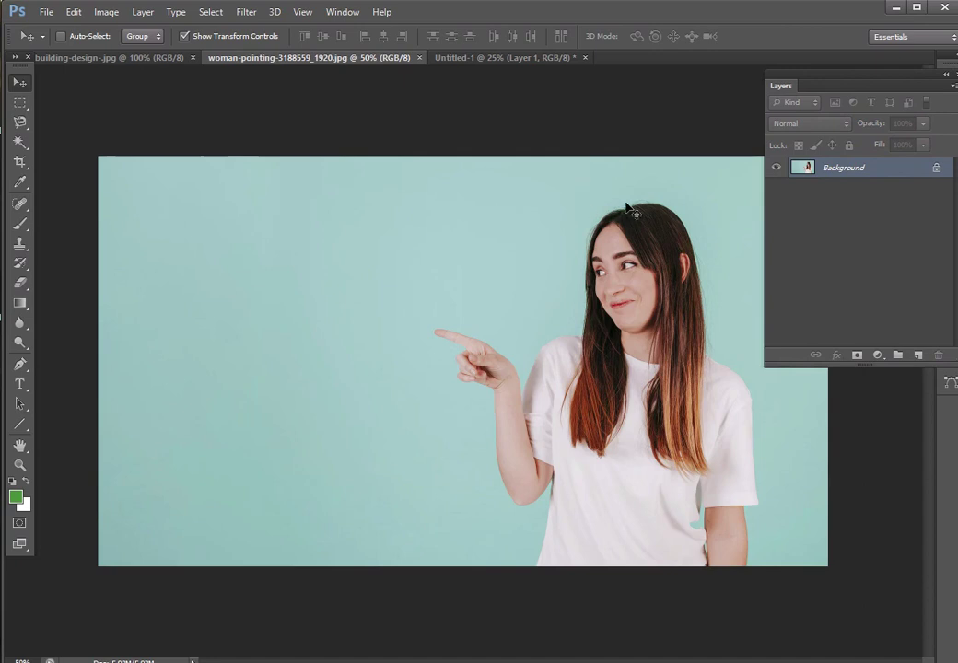
click(19, 101)
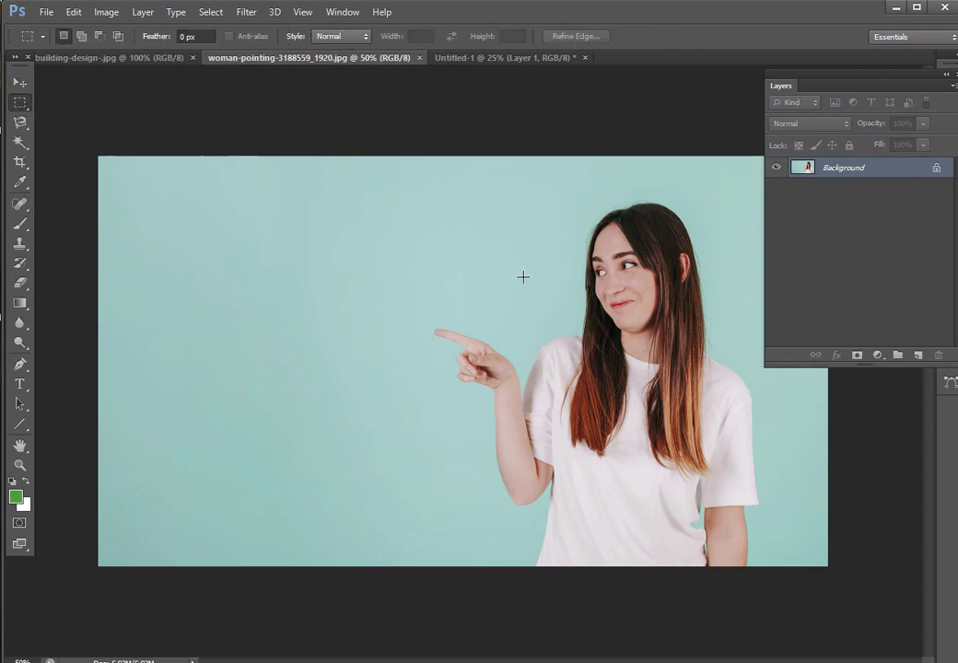
drag(415, 164, 773, 566)
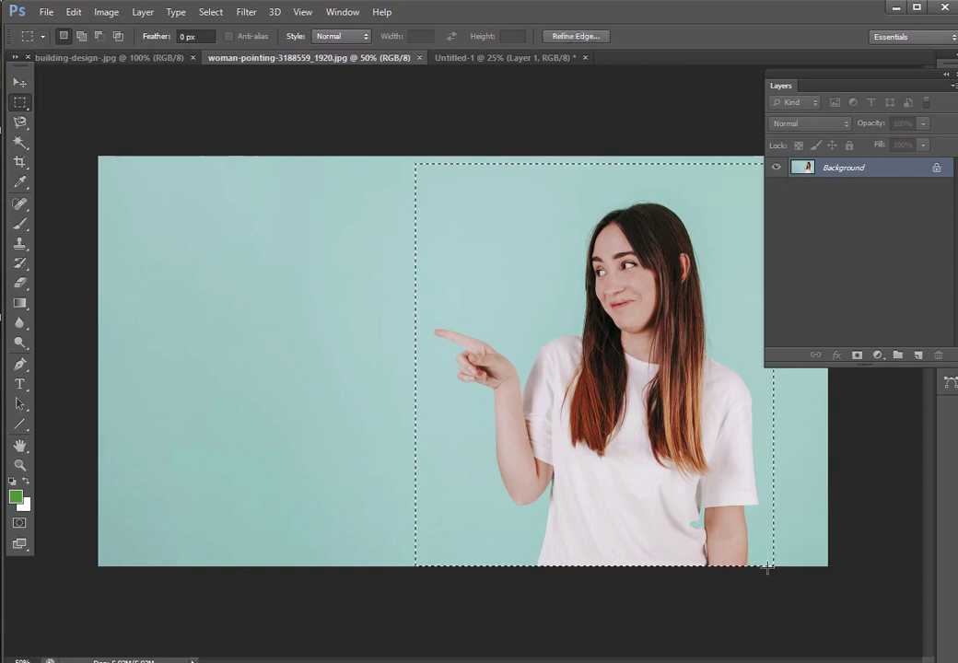
key(v)
click(75, 13)
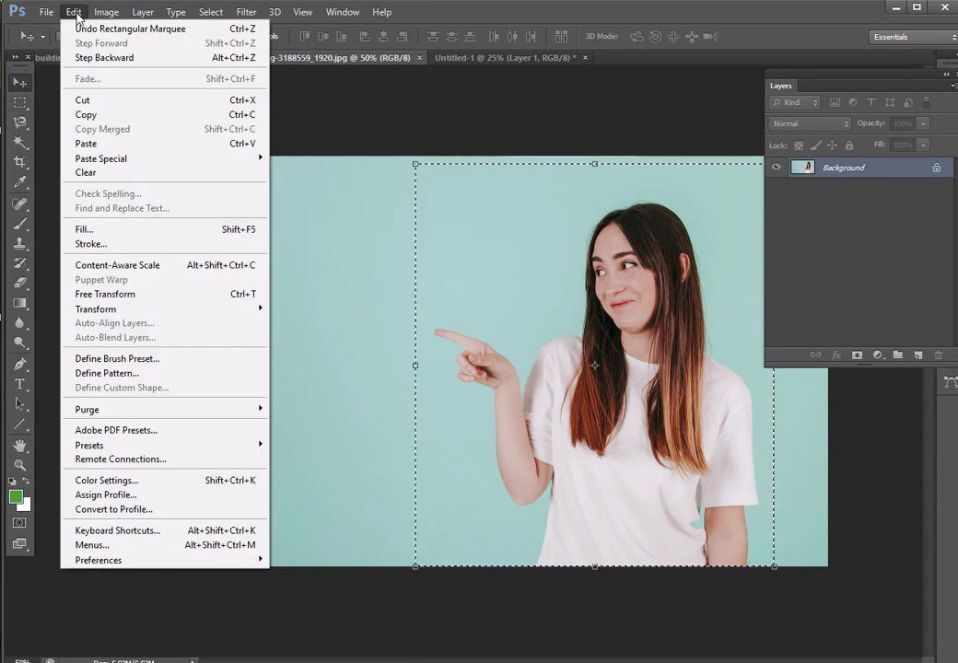
click(103, 115)
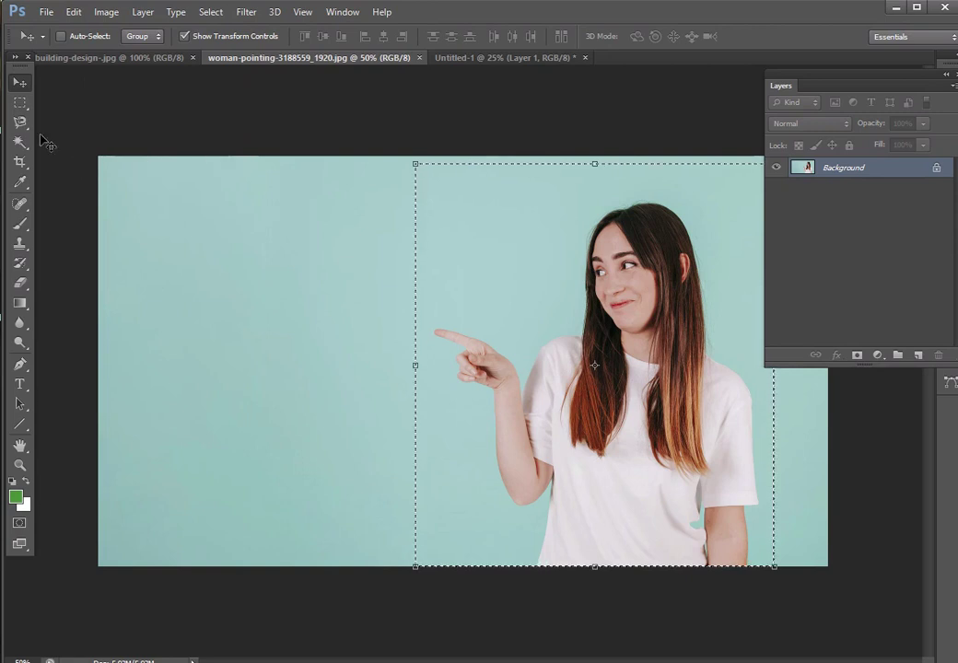
click(451, 59)
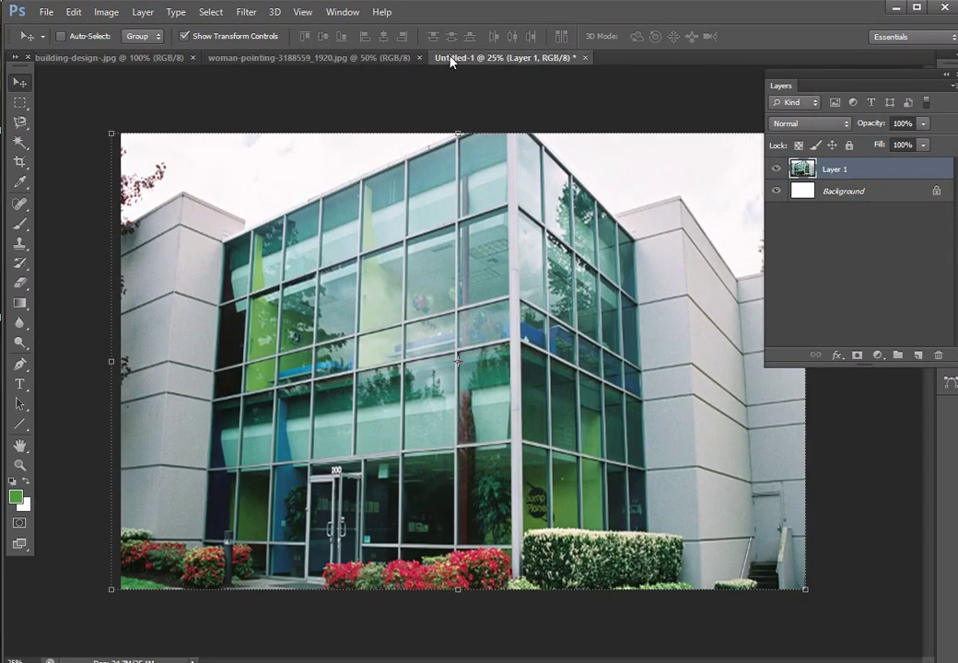
- Outline the upper-left glass panes of the facade with the Polygonal Lasso Tool
click(26, 106)
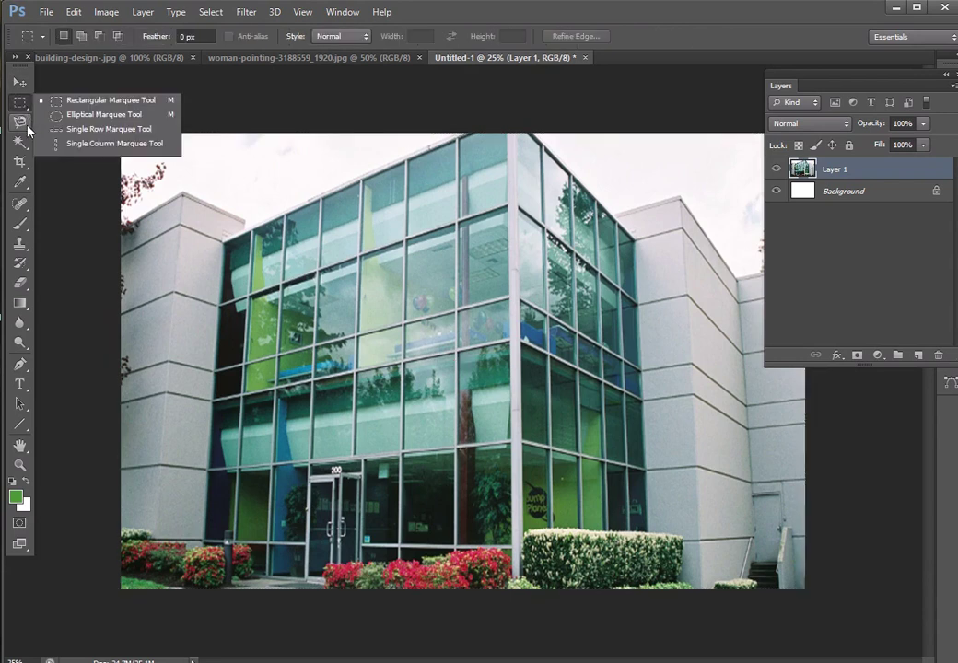
click(27, 123)
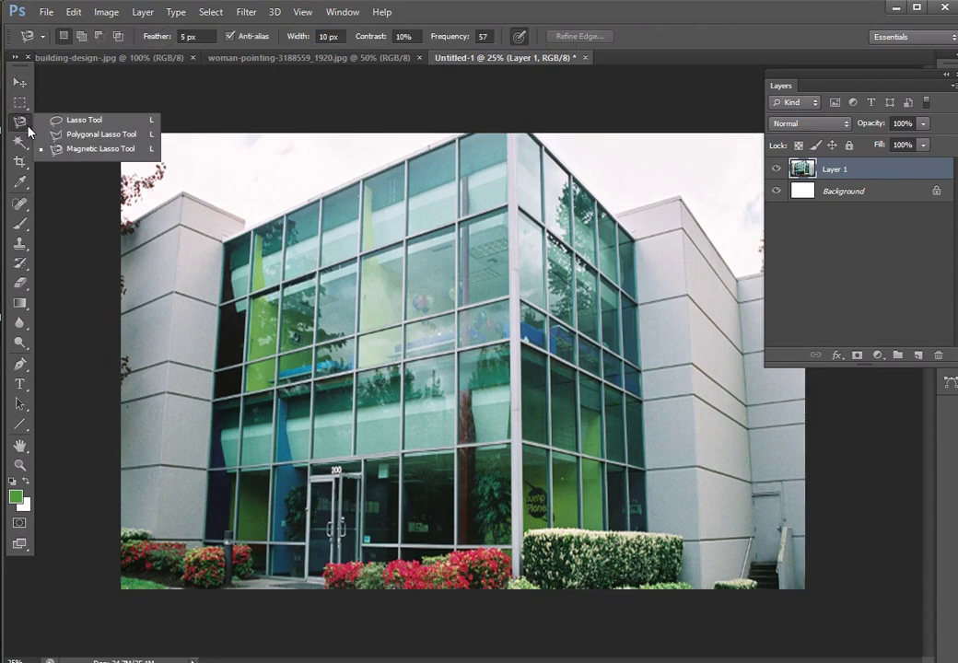
click(89, 139)
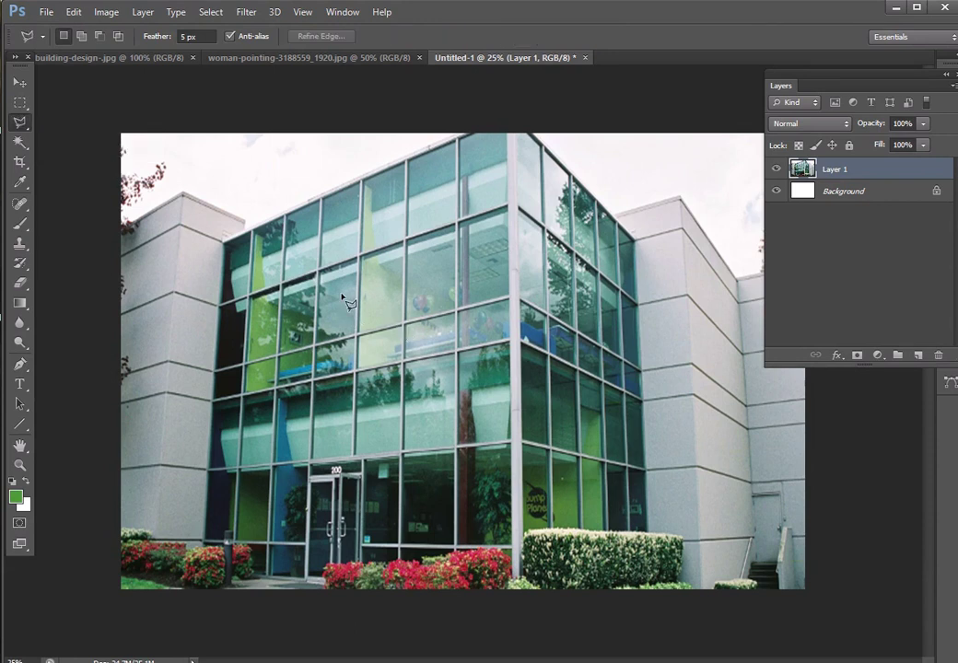
click(323, 200)
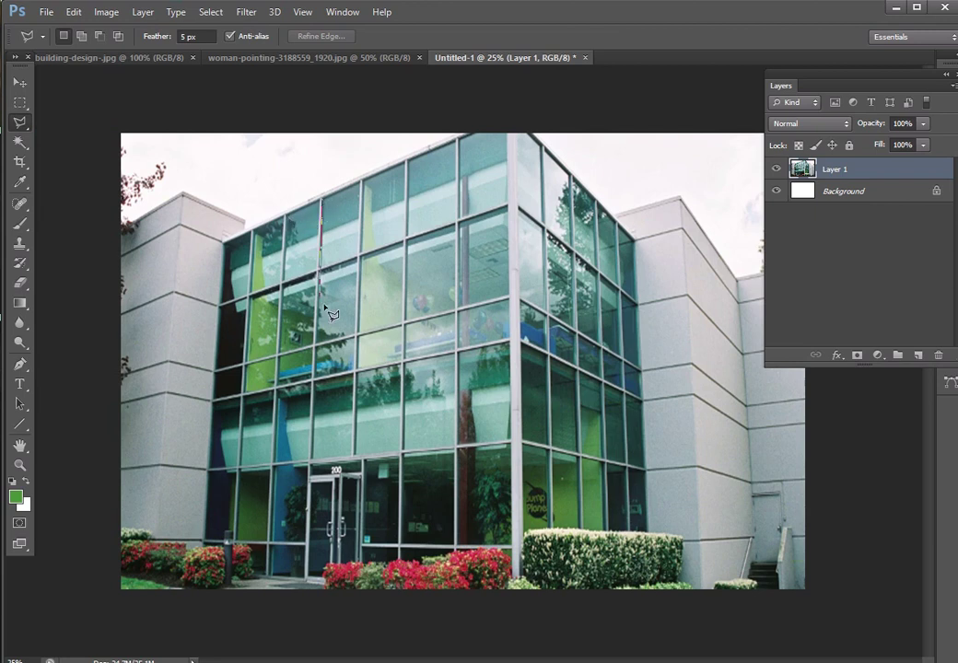
click(315, 378)
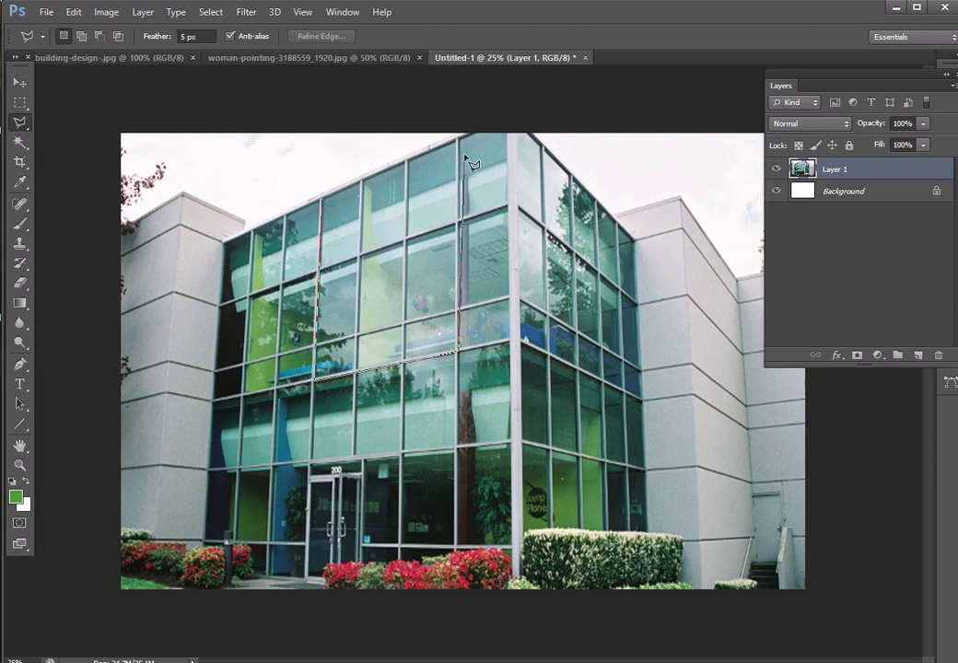
click(324, 201)
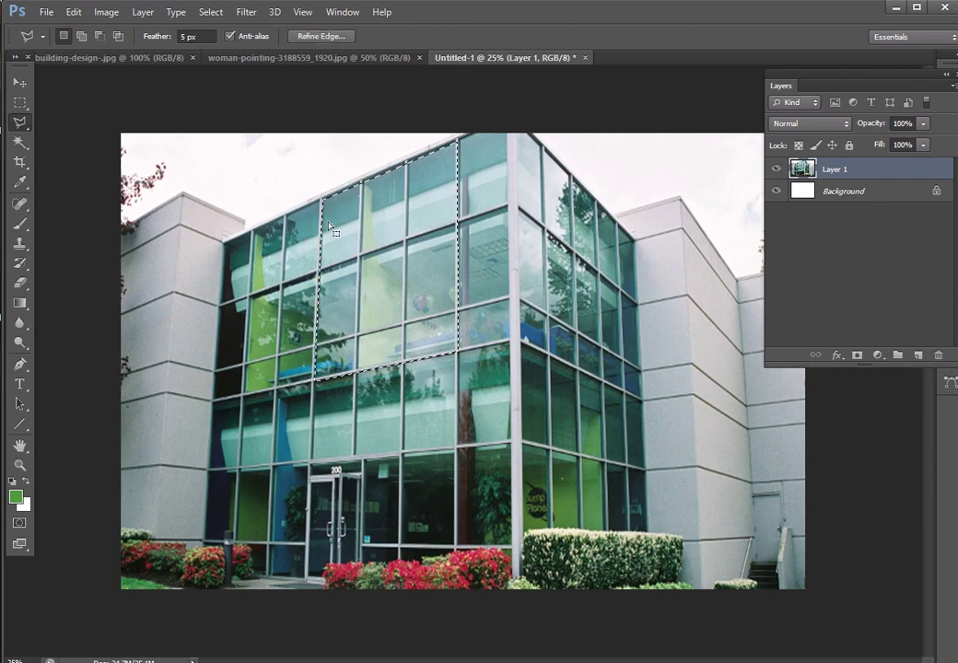
click(20, 82)
click(74, 12)
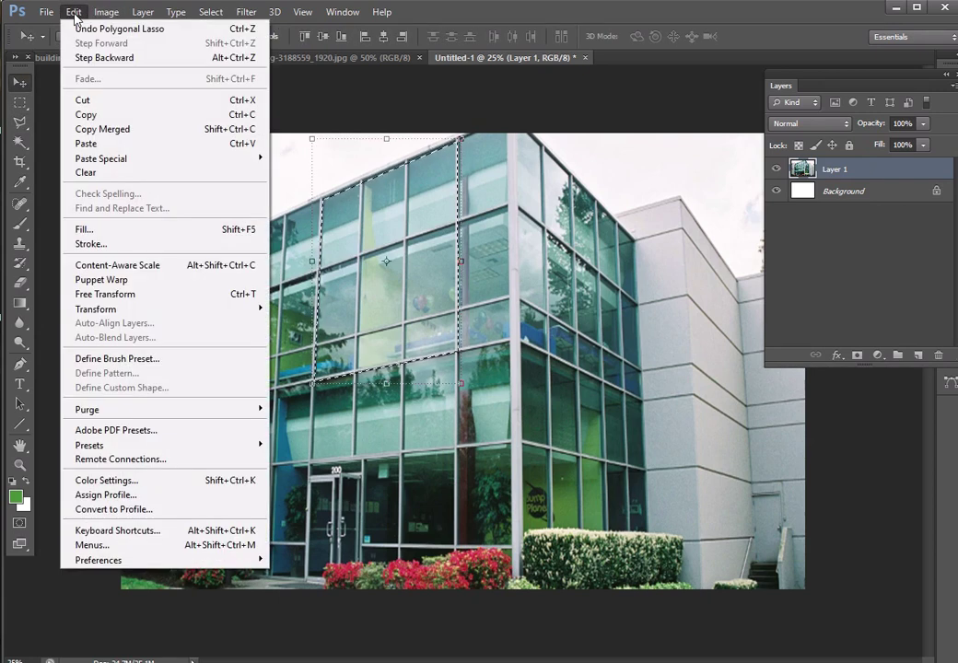
mouse_move(102, 159)
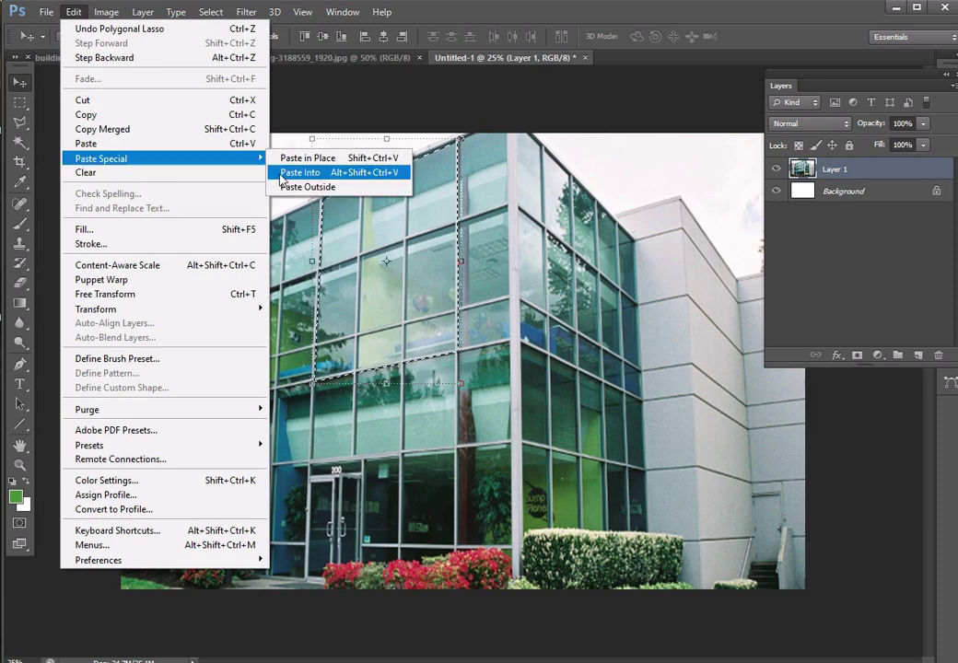
- Paste the woman into the glass-pane selection, stretched taller and shifted to fill the windows
click(283, 178)
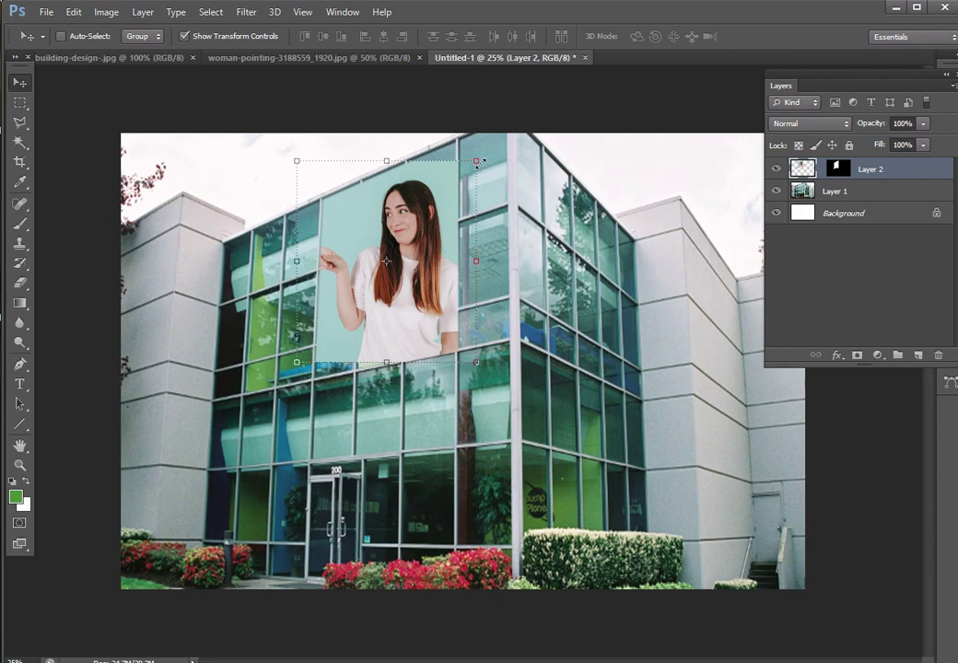
drag(477, 162, 476, 135)
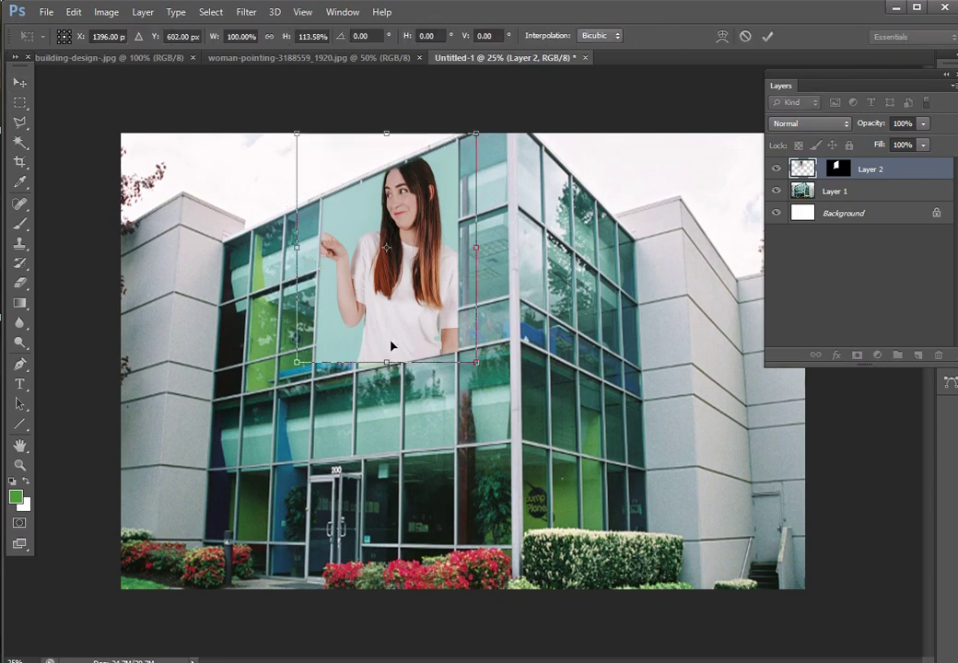
drag(391, 329, 397, 324)
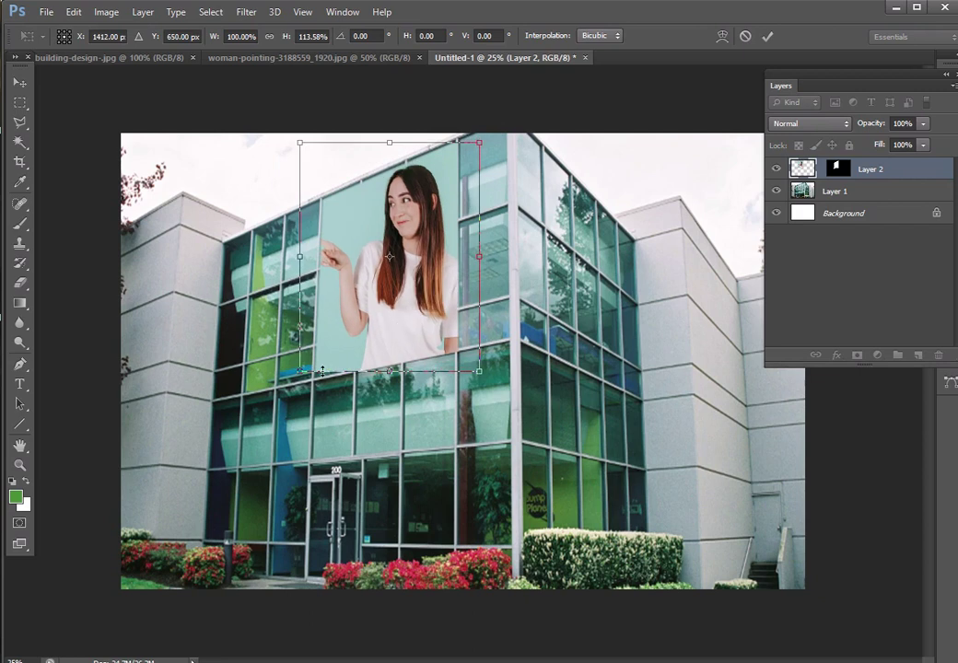
key(Return)
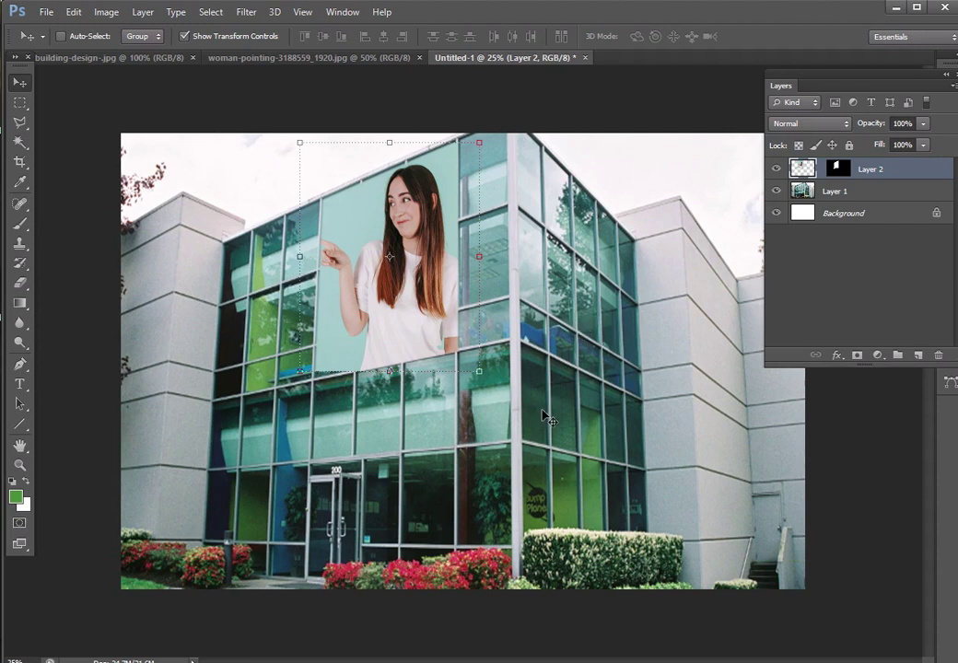
key(ctrl+minus)
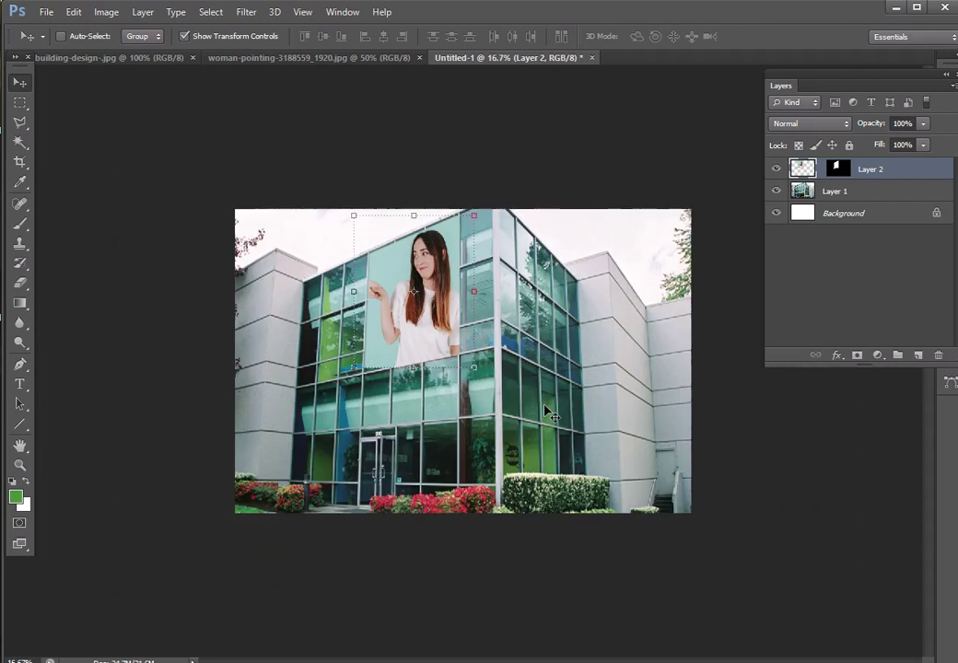
click(885, 193)
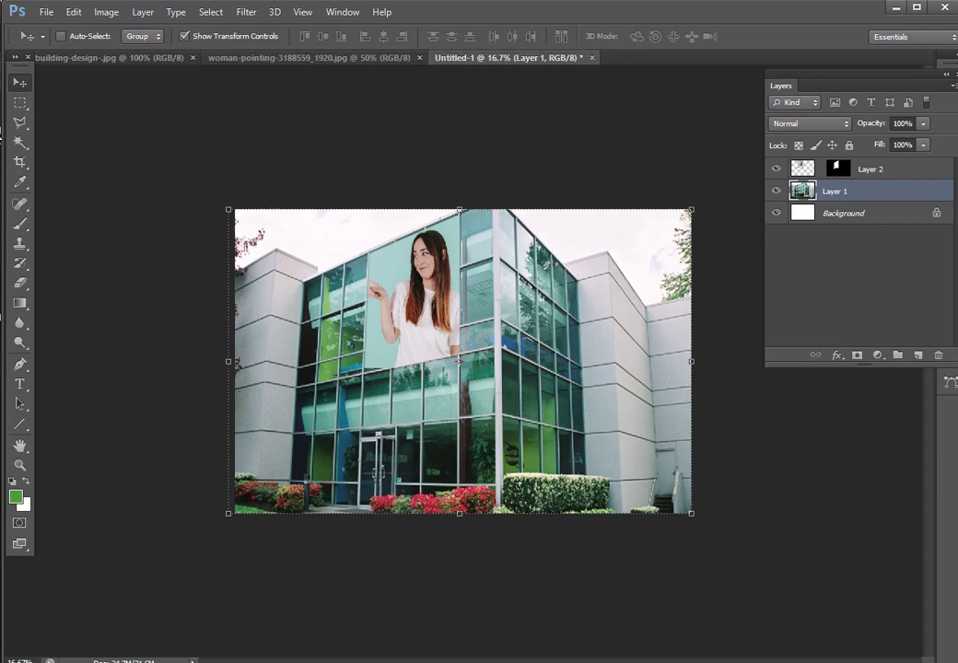
- Save the composition into the created folder as JPEG 'paste in to' at High quality
click(44, 12)
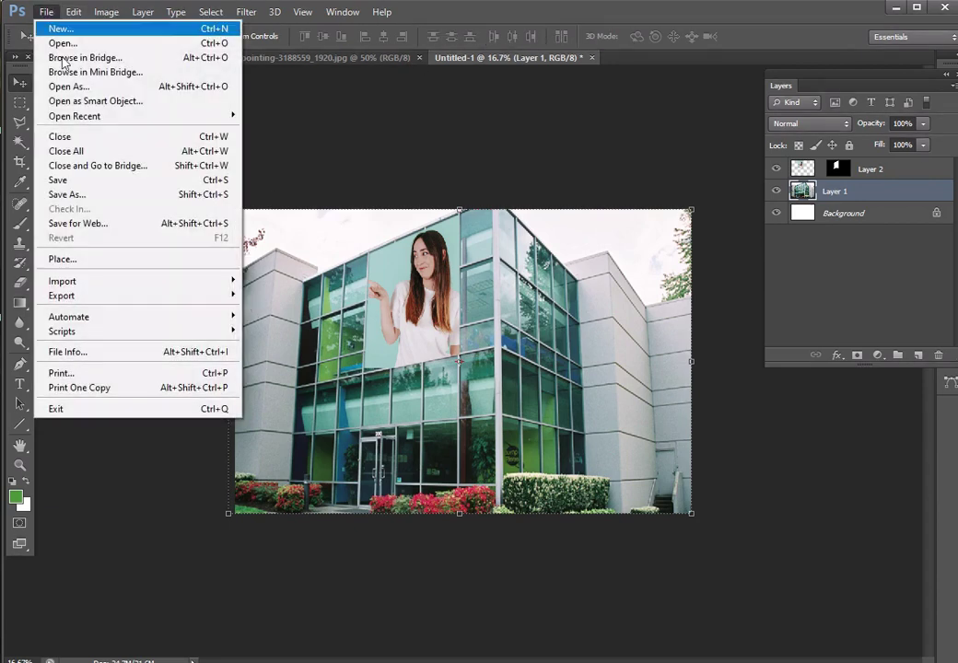
click(58, 181)
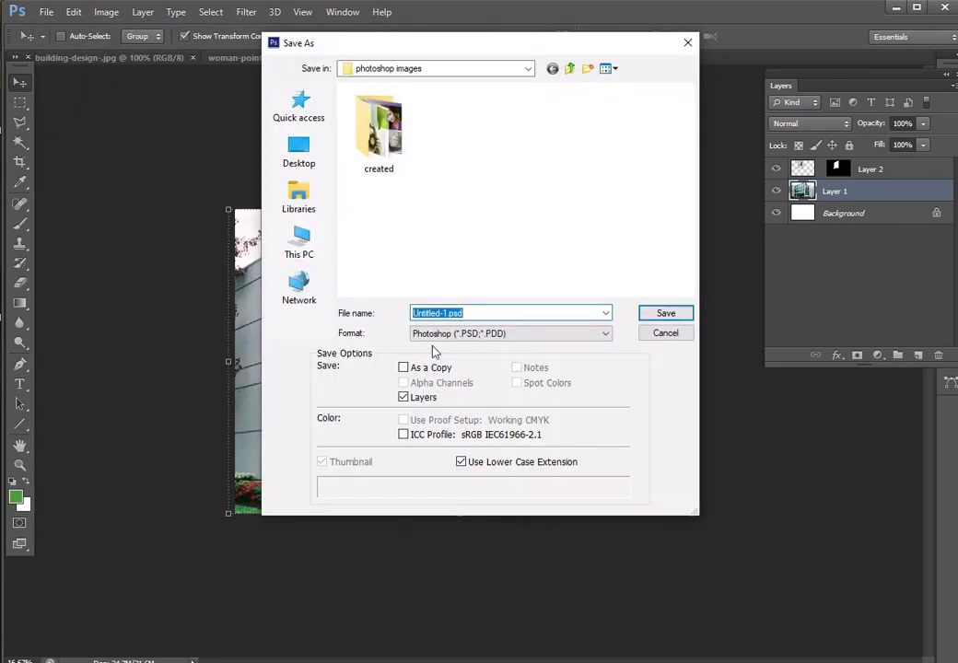
click(605, 333)
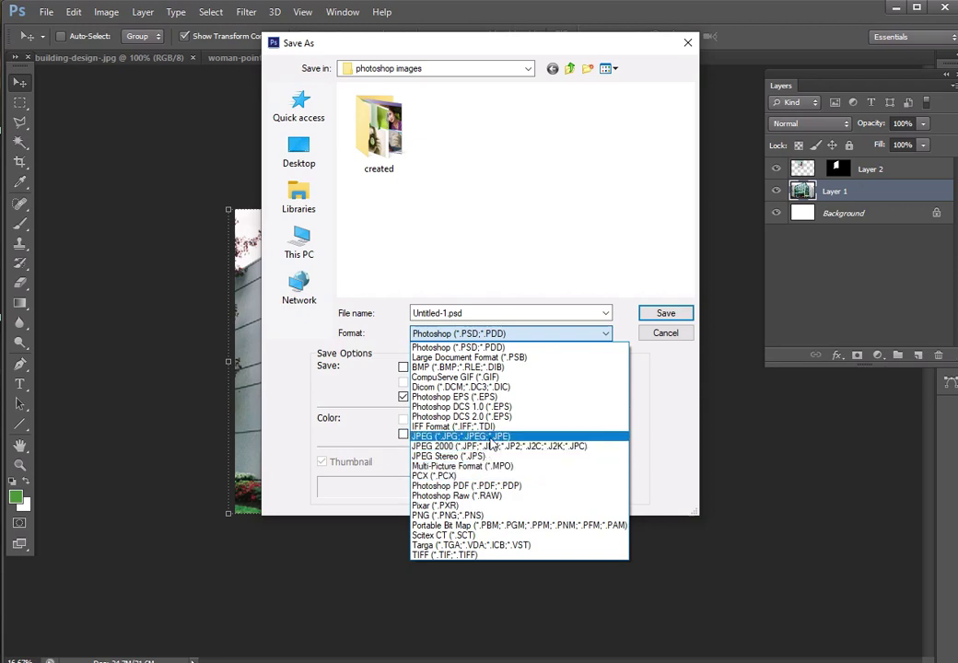
click(491, 436)
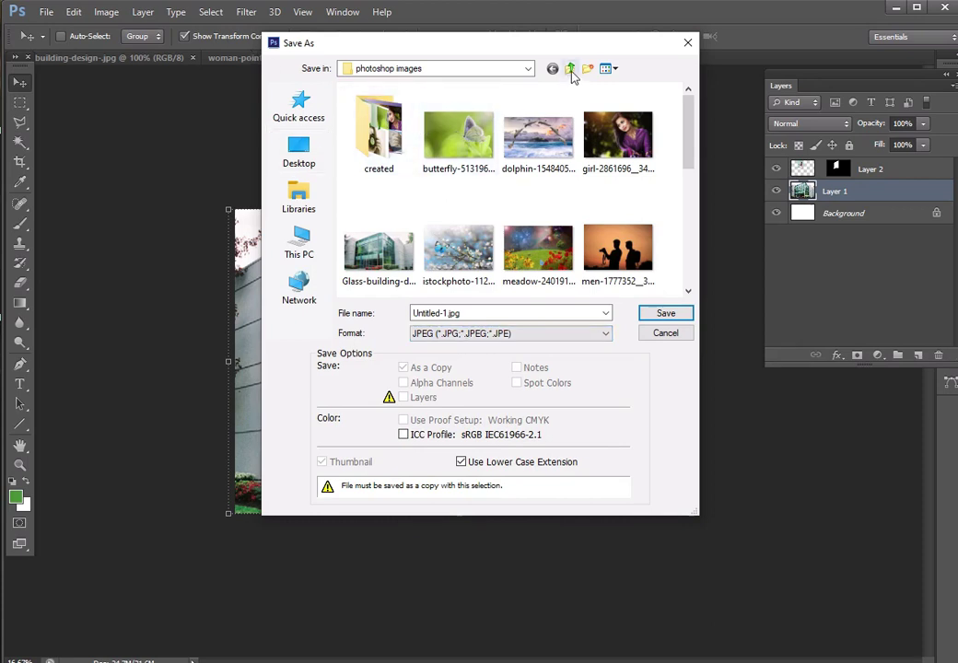
double_click(377, 138)
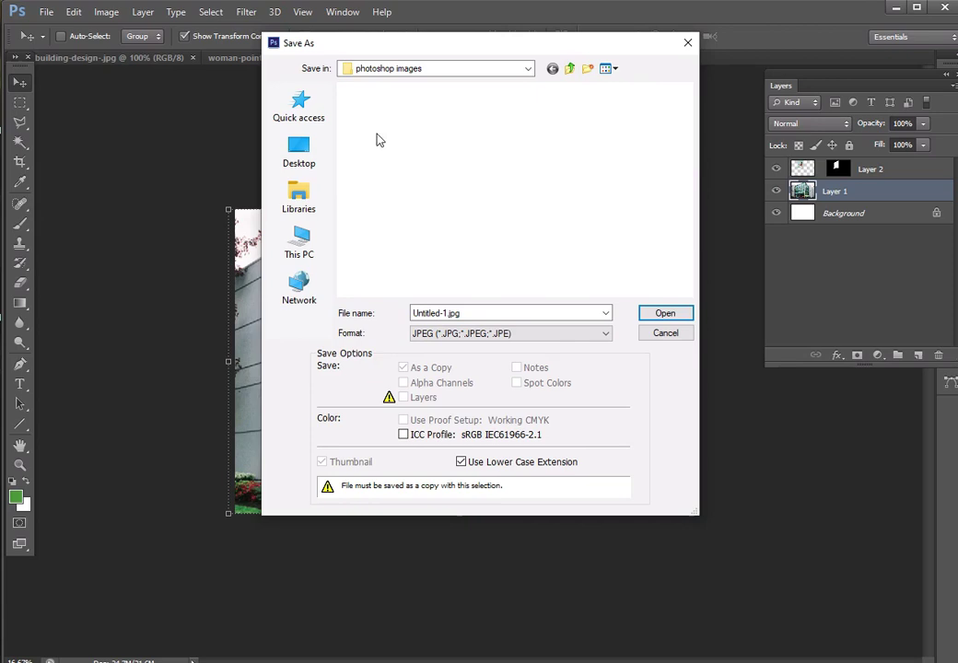
click(465, 314)
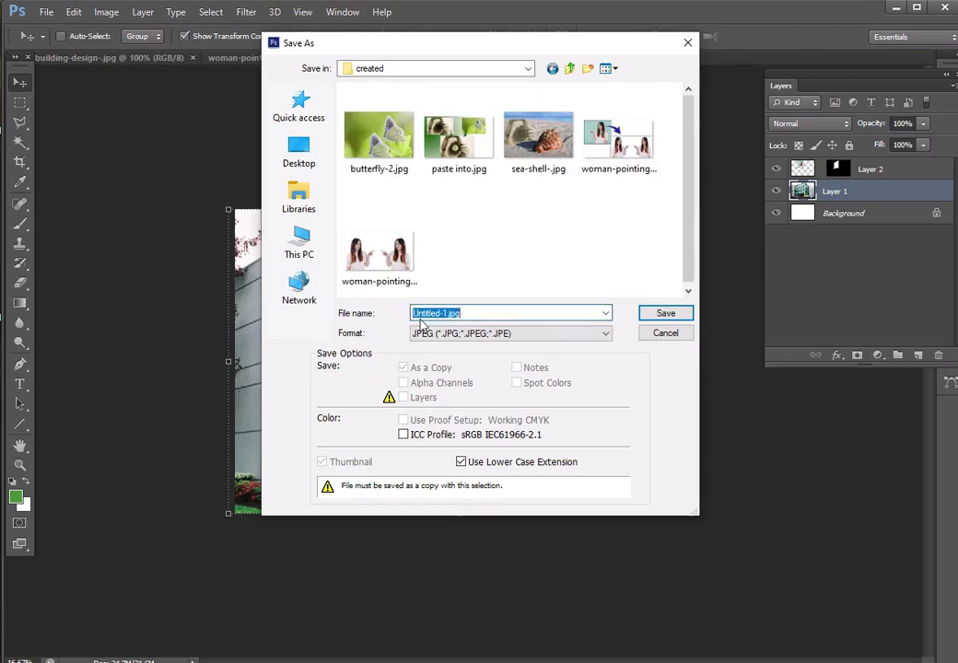
text(paste in to)
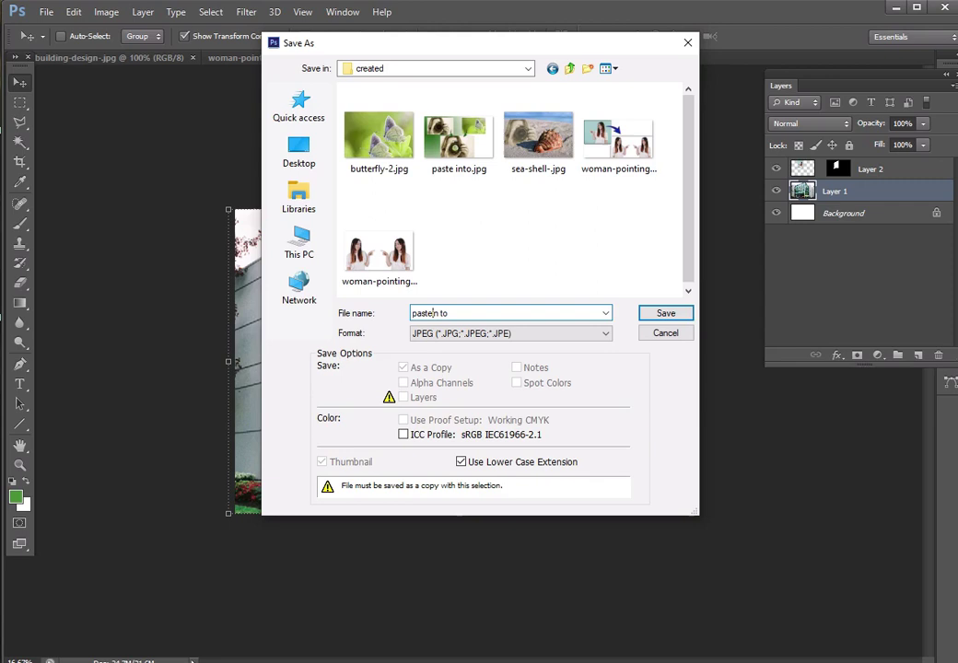
click(431, 313)
click(660, 313)
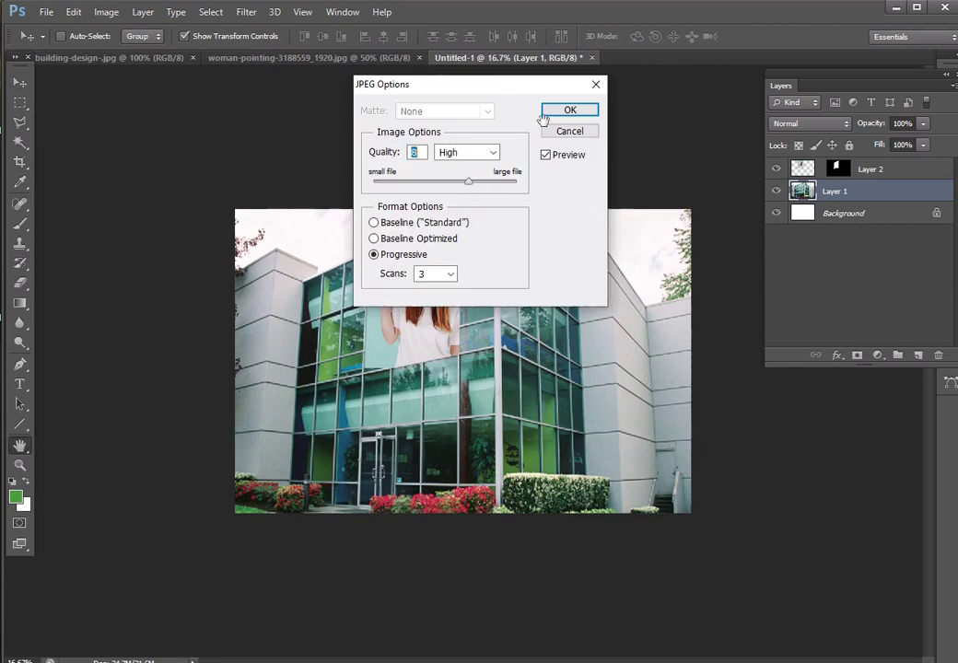
click(562, 109)
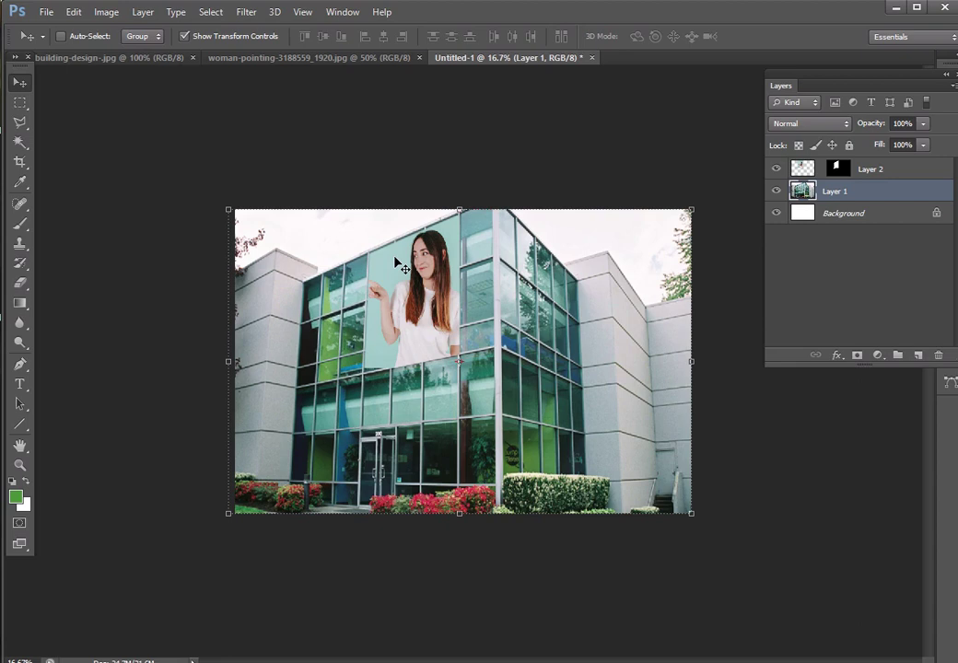
- Save the layered composite as test.psd with maximum compatibility in the created folder
click(46, 12)
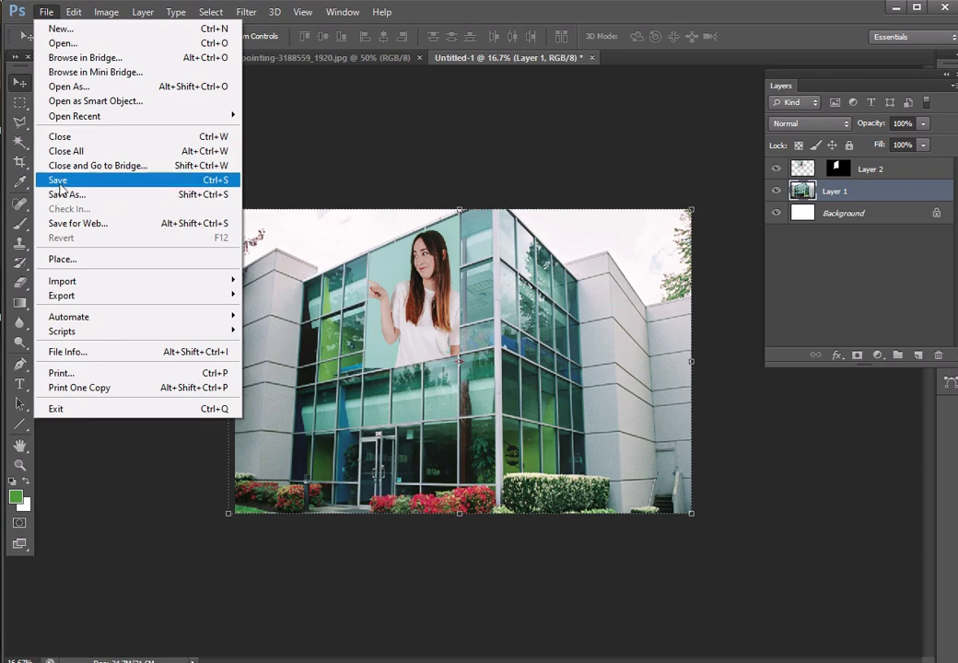
click(69, 196)
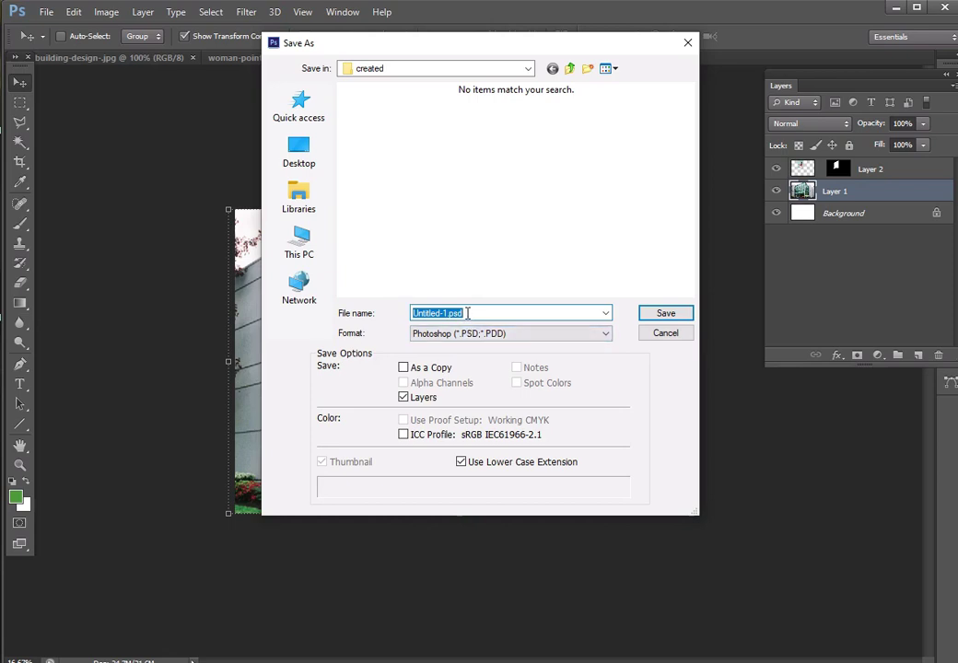
click(532, 72)
click(532, 73)
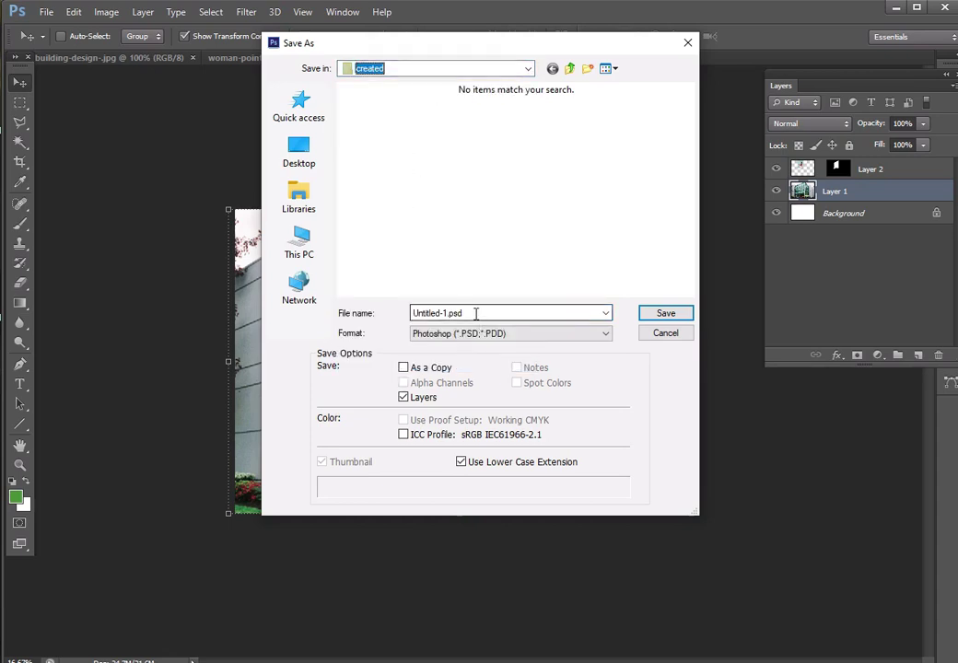
drag(473, 313, 419, 329)
text(test)
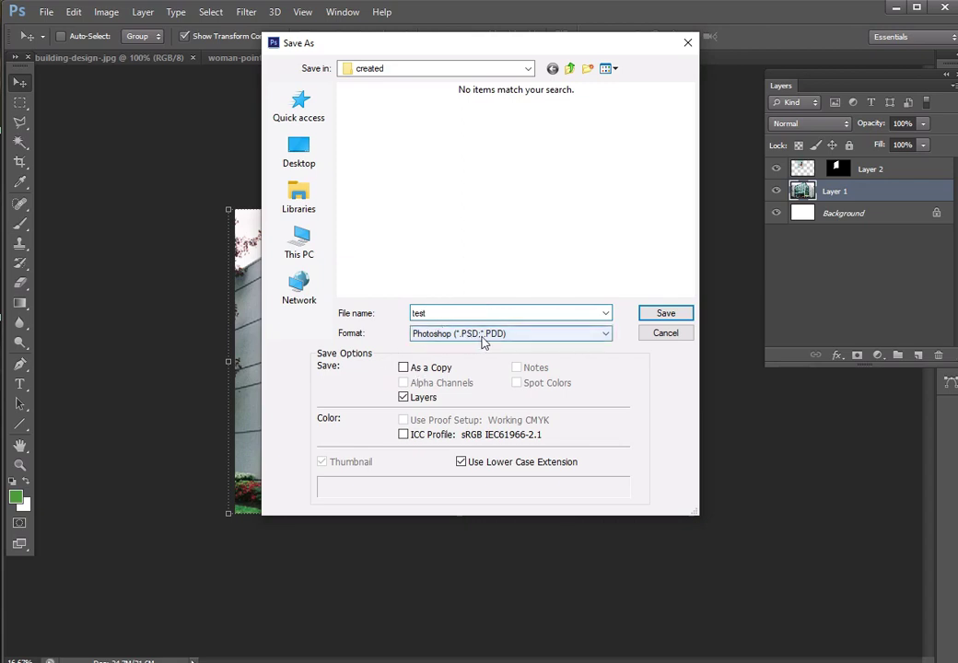
click(662, 314)
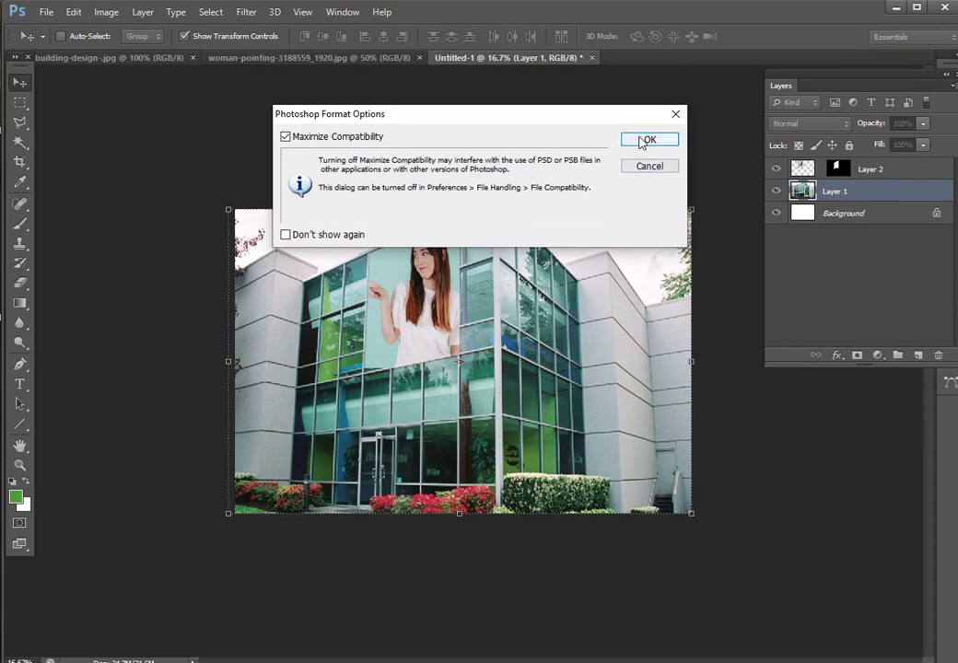
click(645, 141)
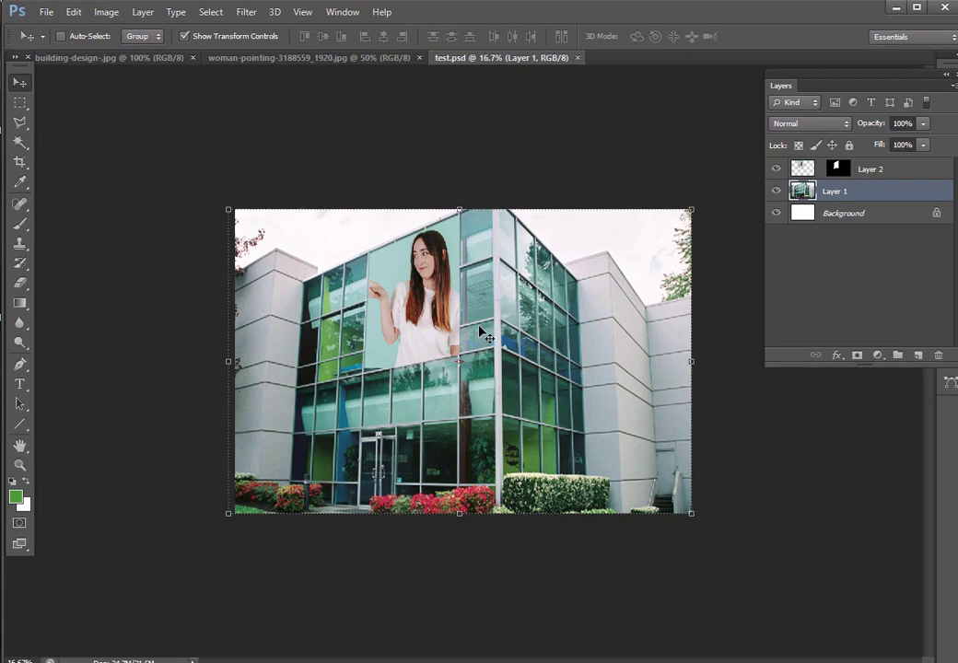
click(410, 58)
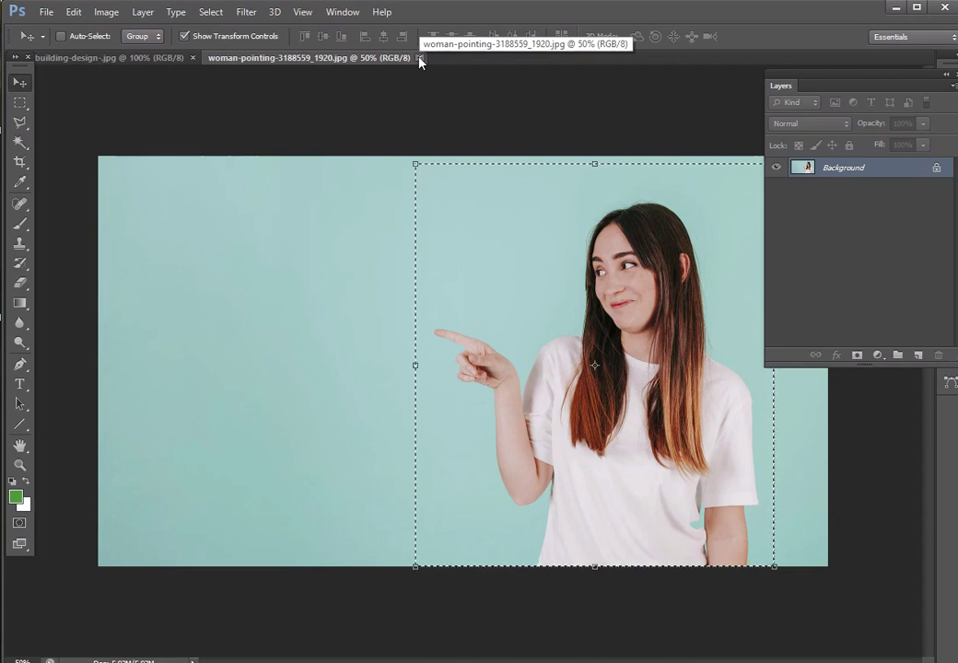
- Close the woman and building images, then open roses-1990832__340.png from the photoshop images folder
click(419, 58)
click(196, 61)
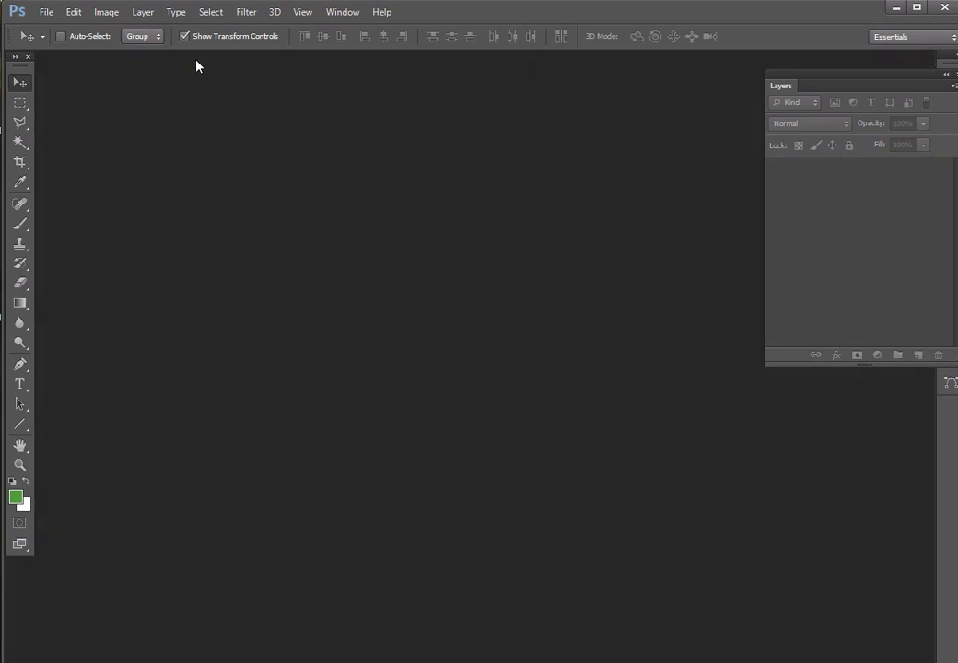
click(44, 13)
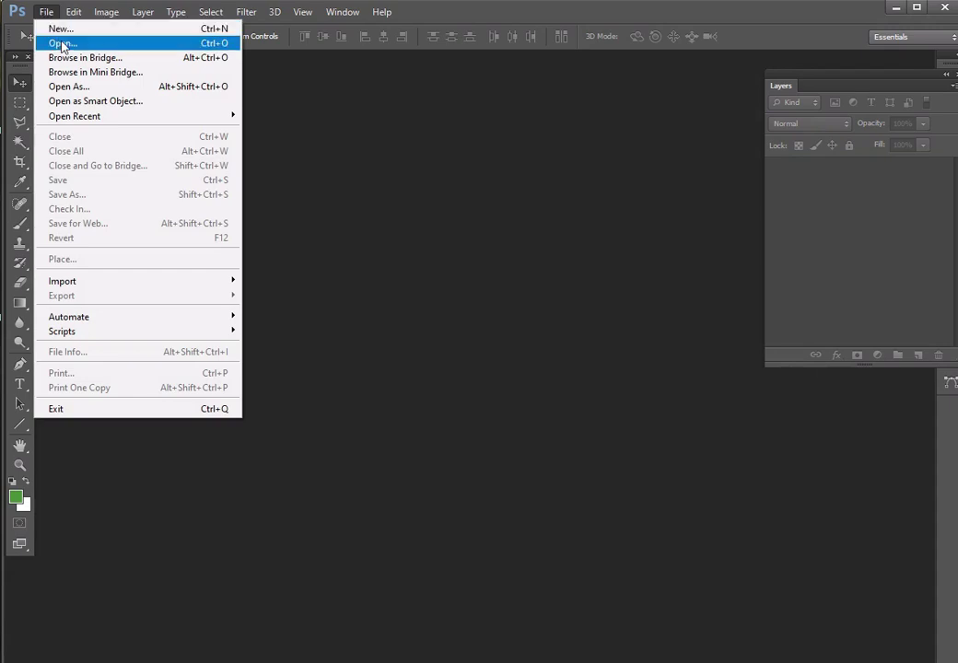
click(61, 43)
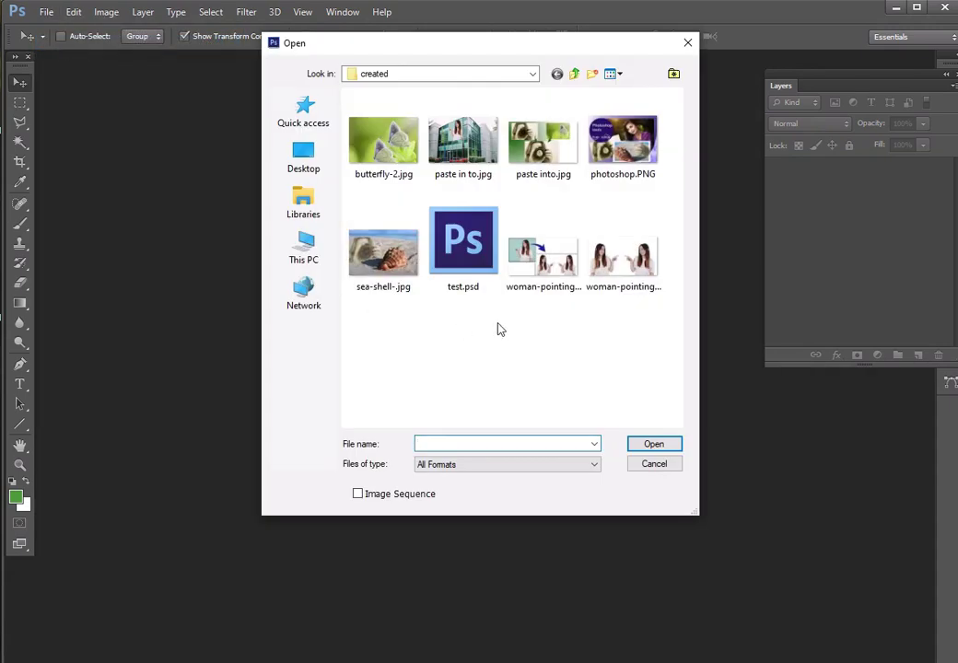
click(574, 73)
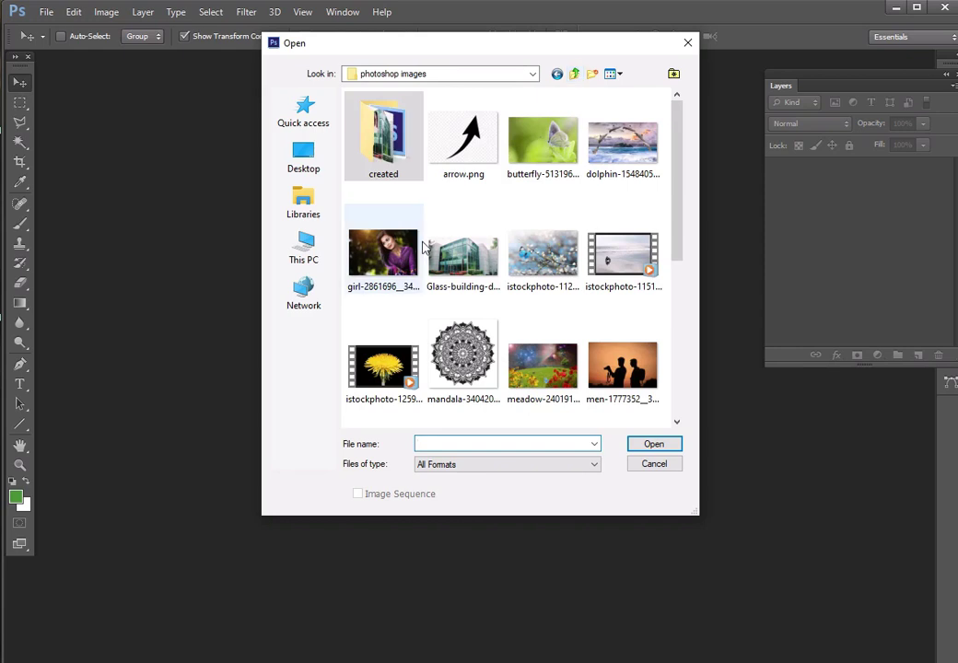
scroll(424, 247, down, 5)
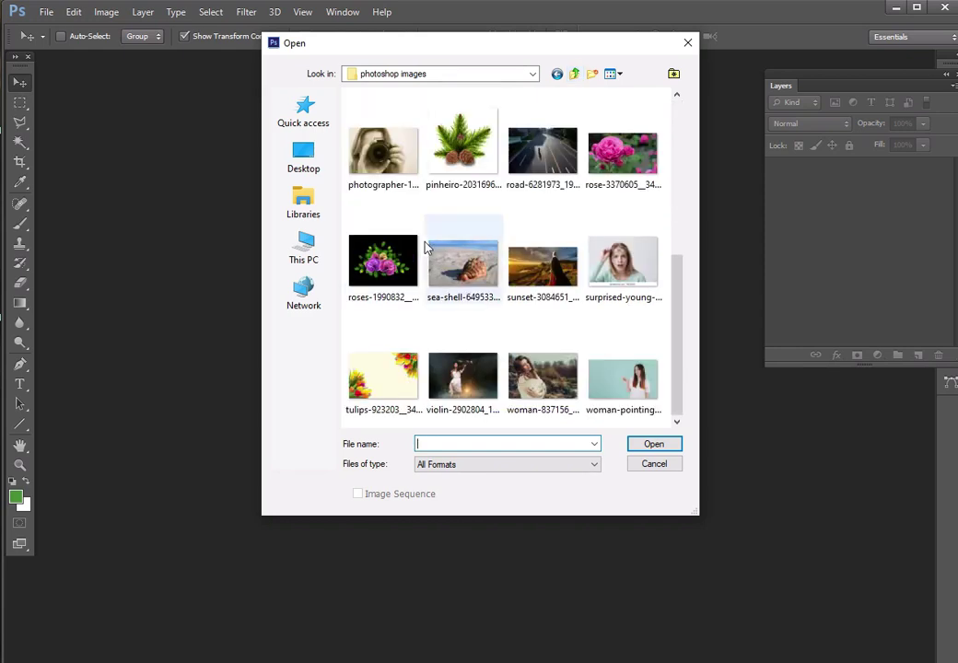
mouse_move(462, 264)
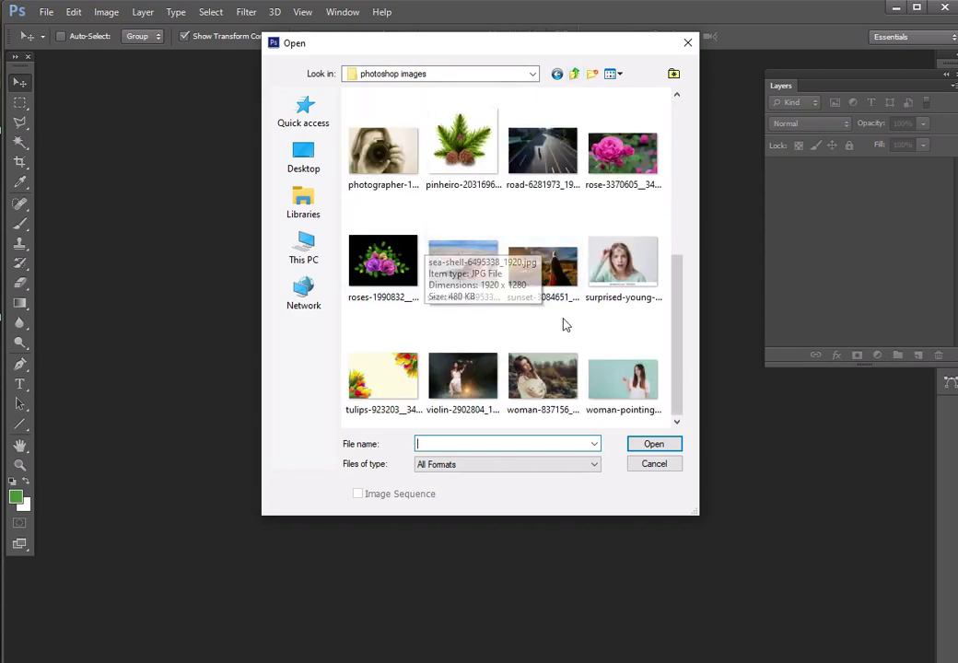
scroll(565, 324, up, 5)
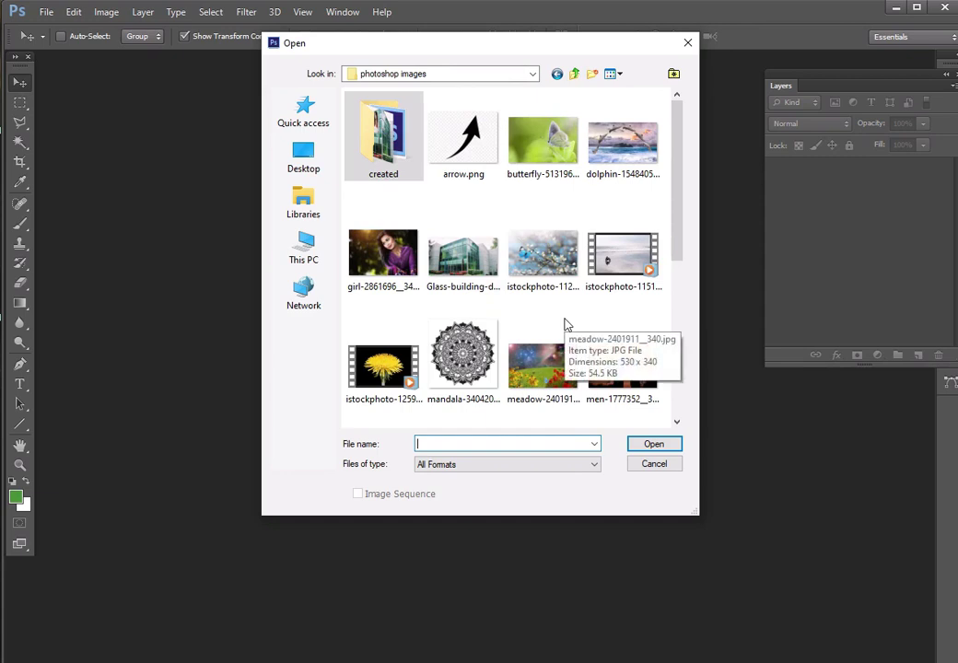
scroll(567, 325, down, 5)
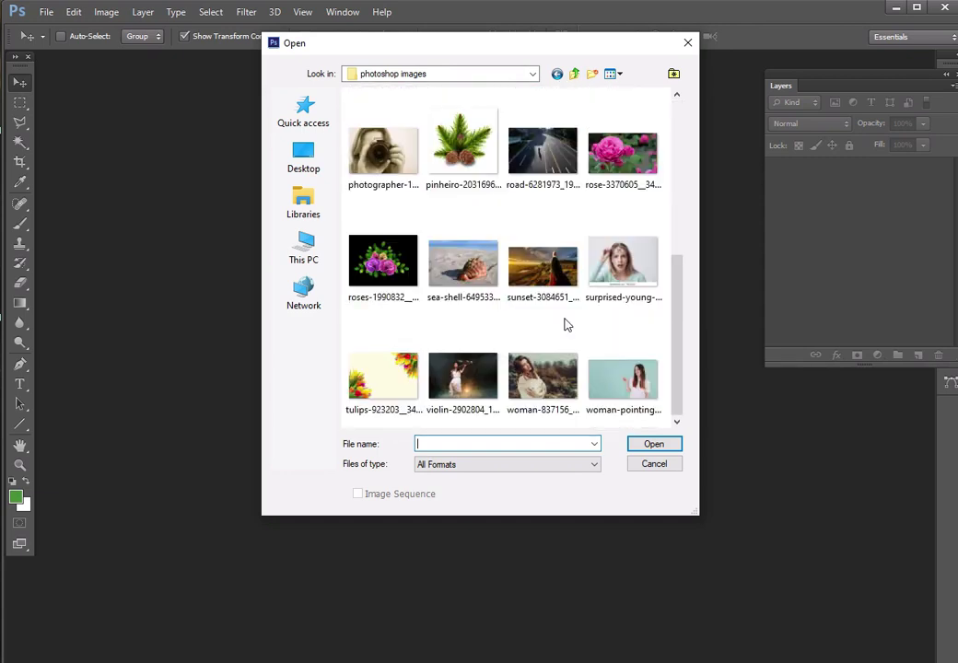
click(383, 267)
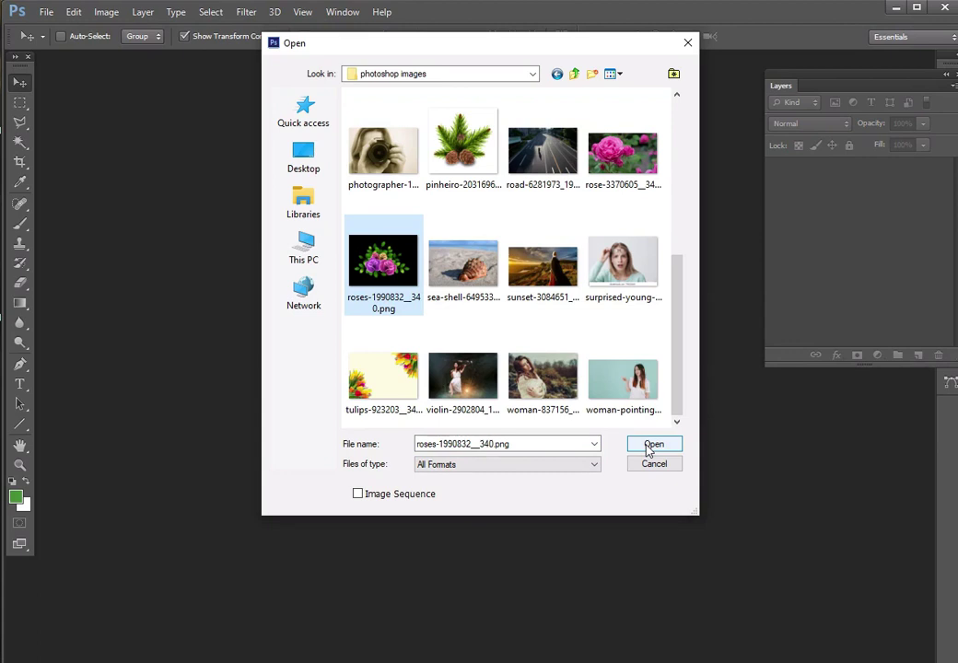
click(651, 446)
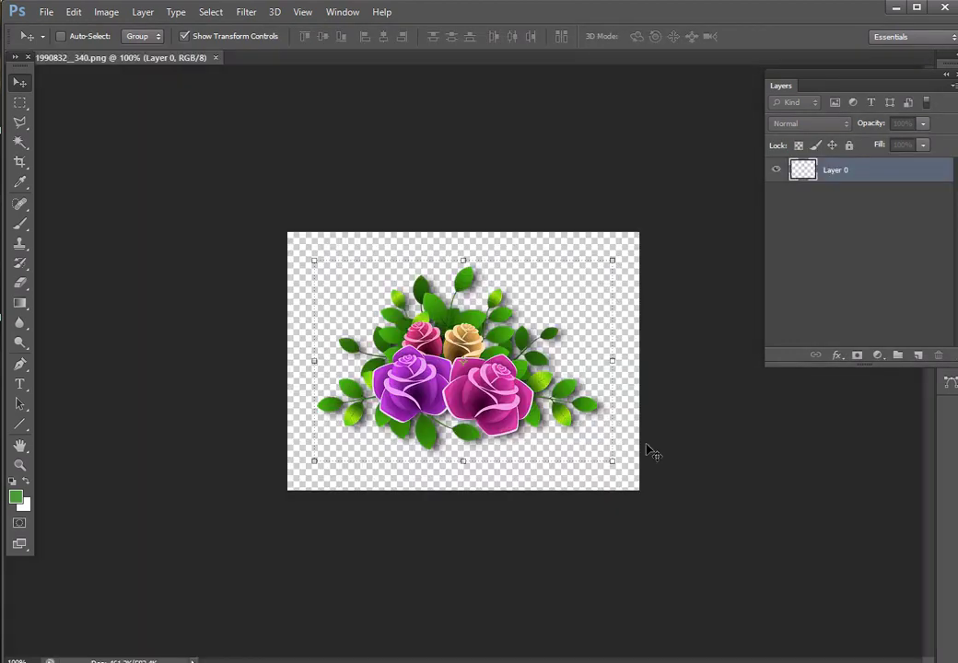
click(46, 12)
click(57, 41)
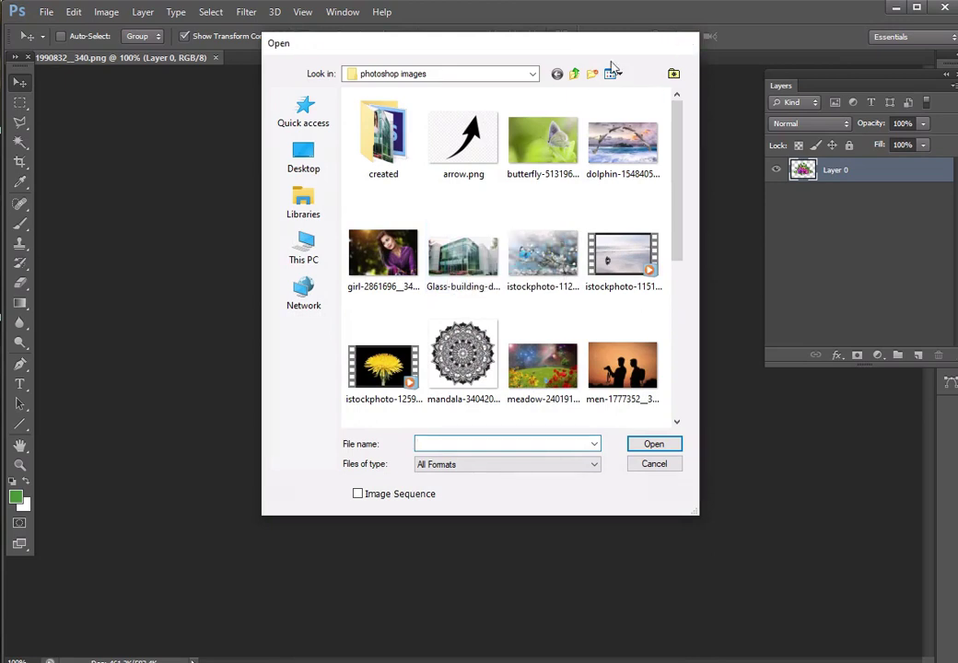
- Create a new white 944 × 1060 px, 300 ppi document, keeping the roses image active
key(Escape)
click(44, 14)
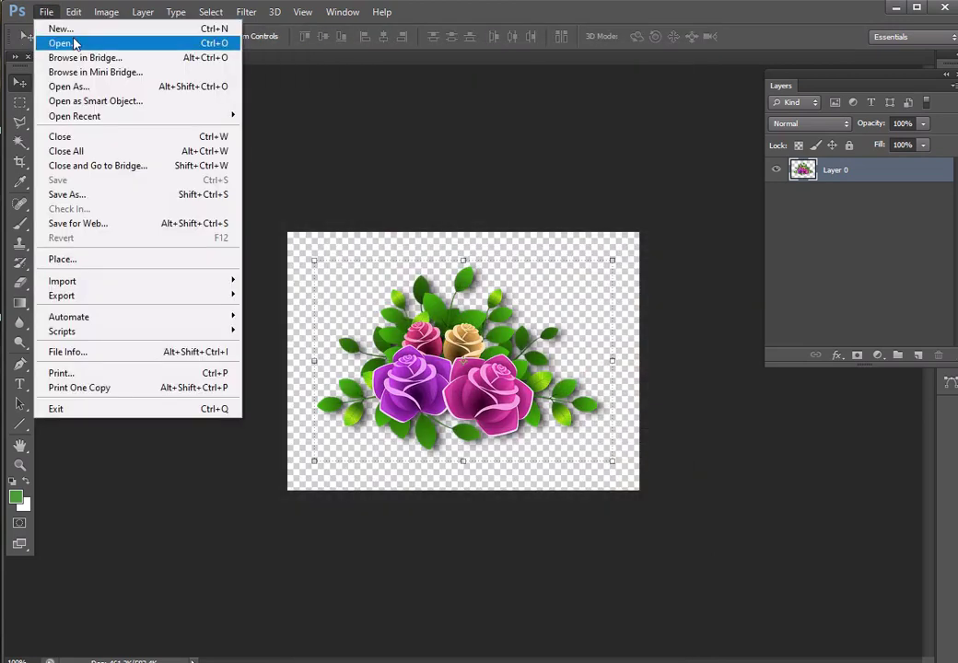
click(75, 34)
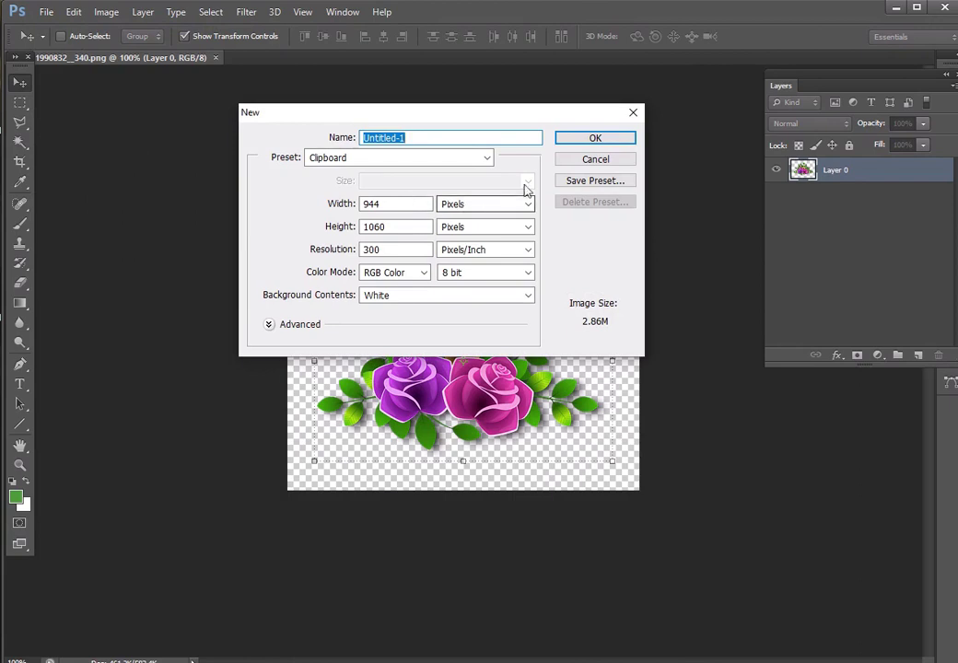
click(568, 143)
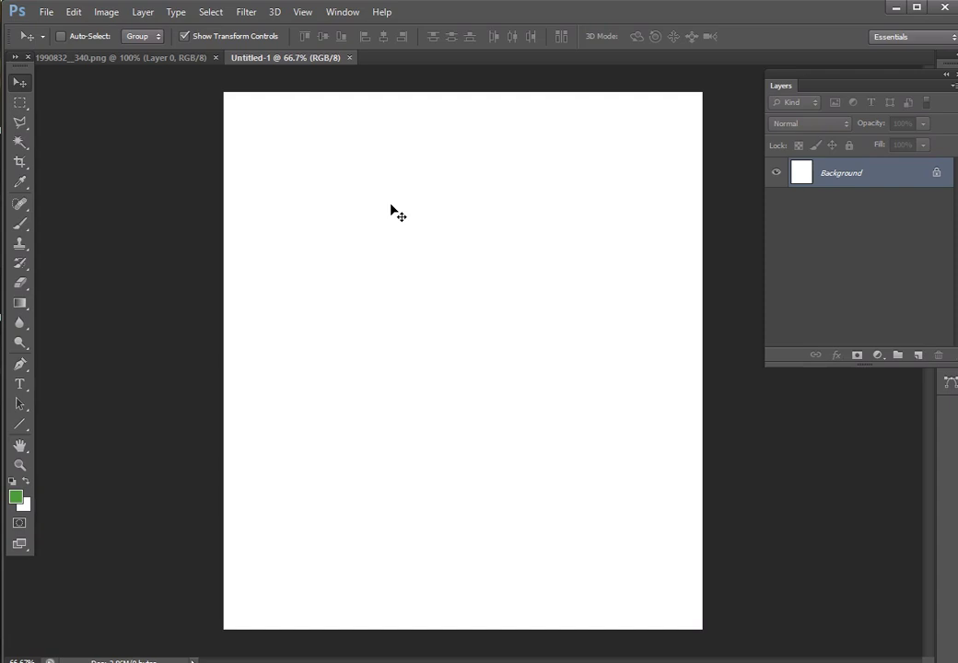
click(156, 60)
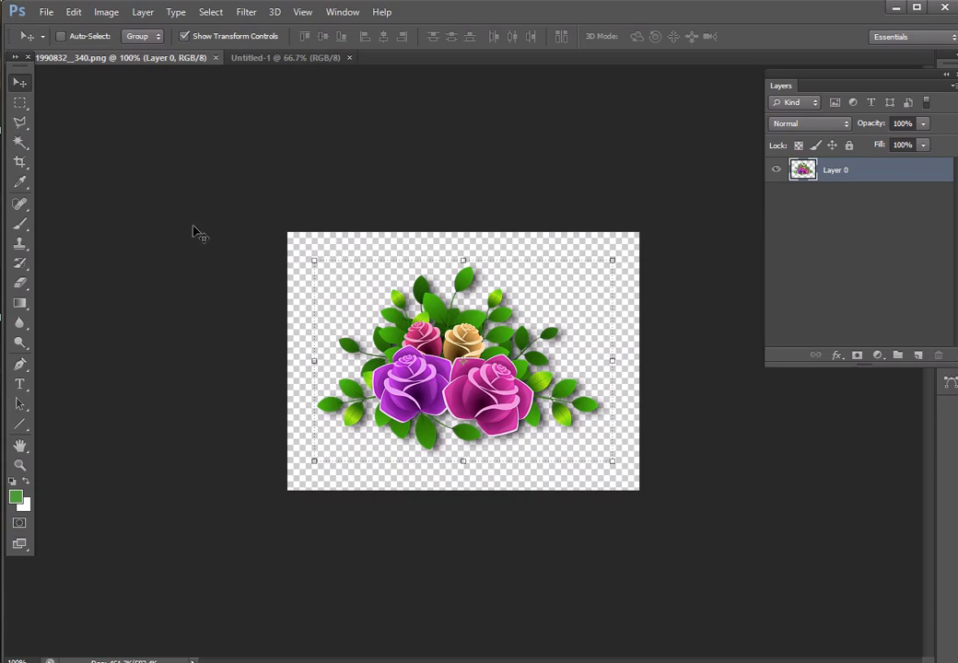
- Magic-wand the transparent area around the roses and invert it to select only the bouquet
click(11, 147)
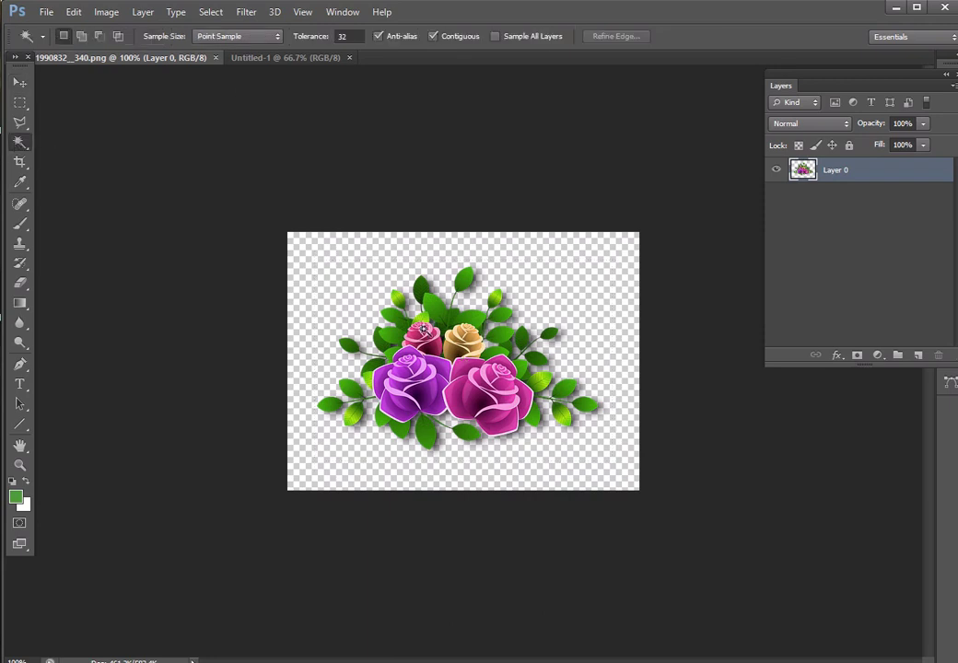
click(381, 274)
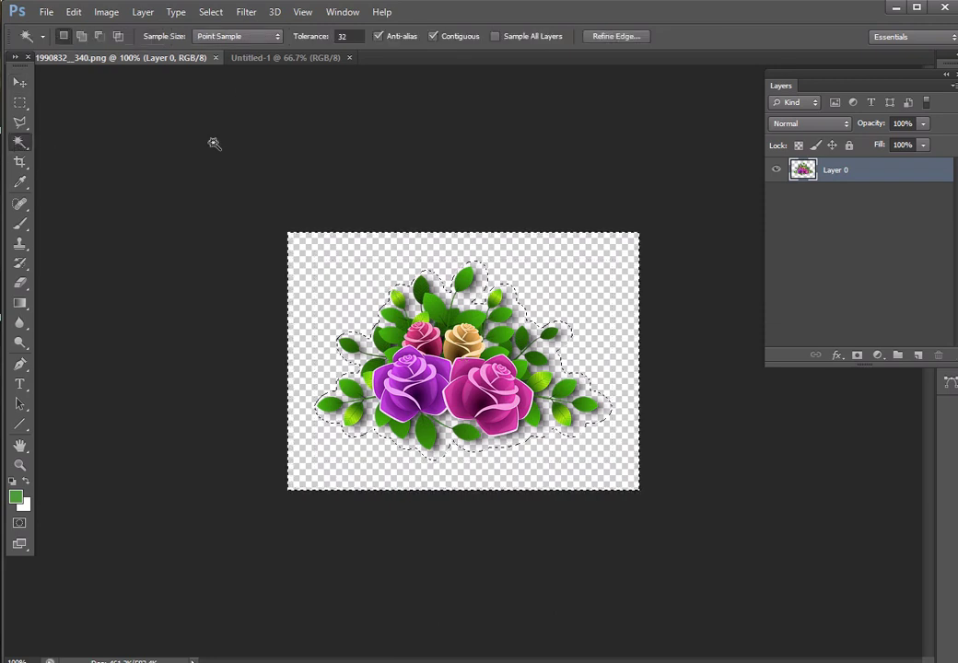
click(206, 13)
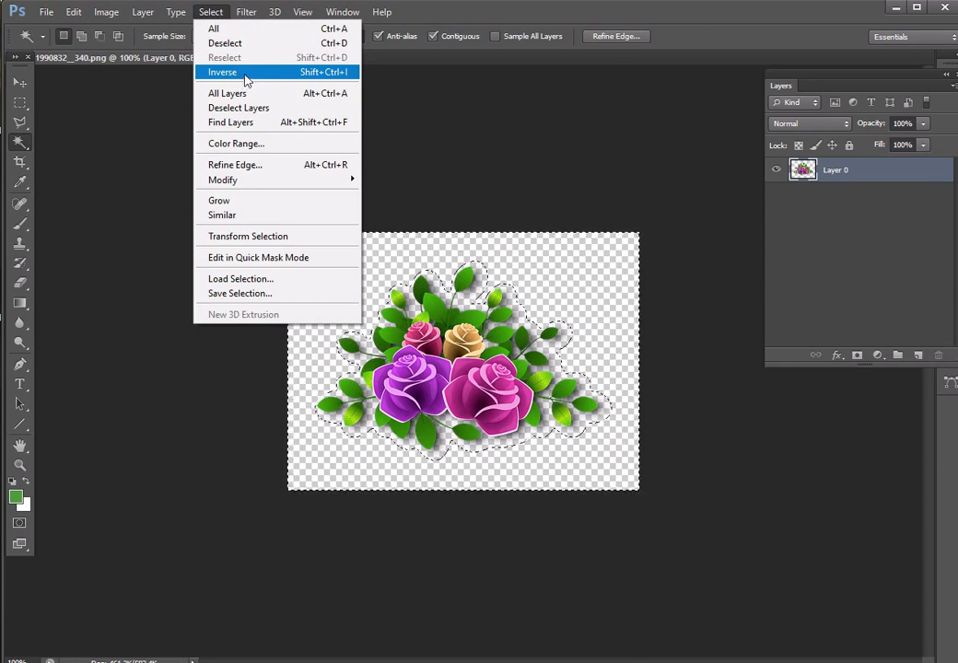
click(246, 81)
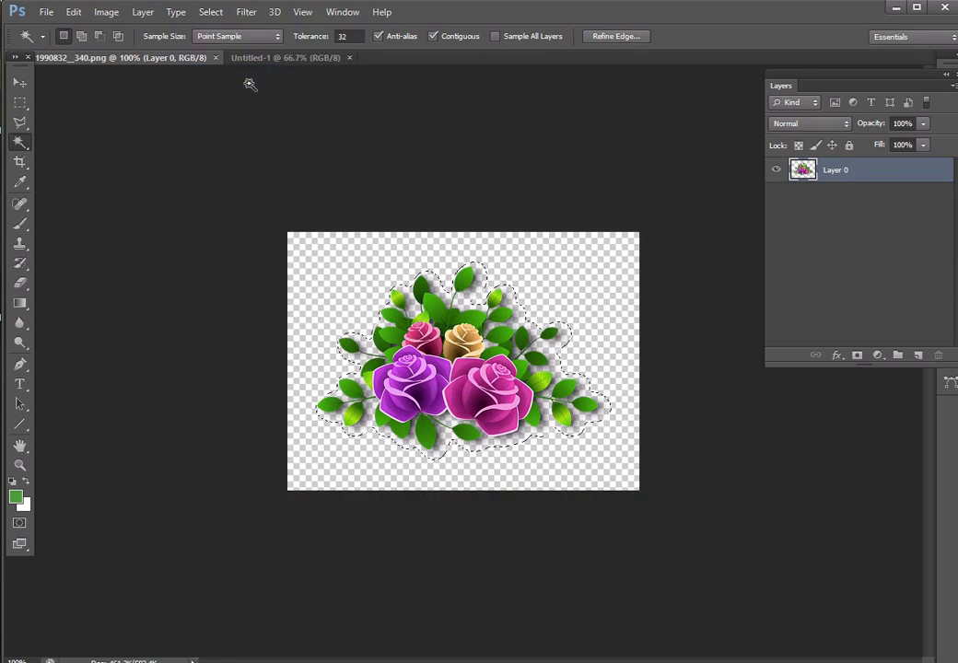
click(20, 81)
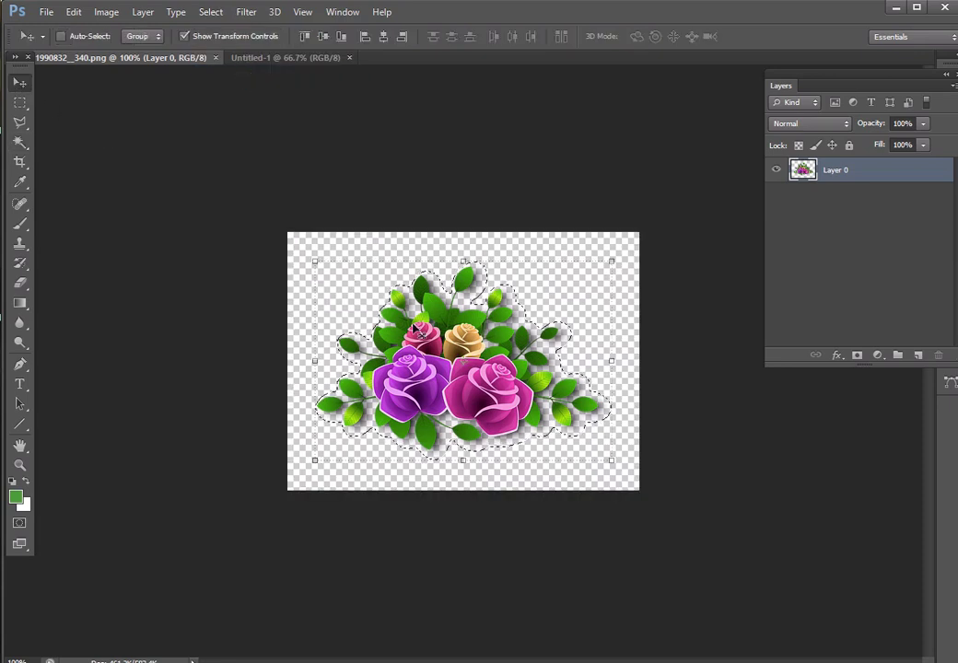
- Drag the roses into Untitled-1, place them near the bottom and scale them up
drag(417, 329, 291, 62)
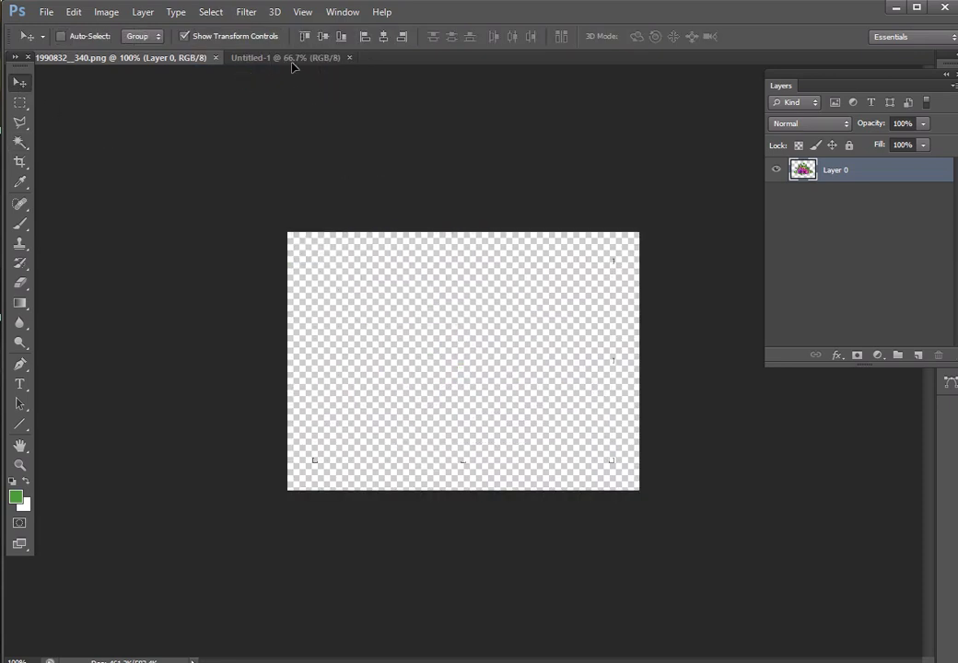
drag(291, 63, 341, 124)
drag(440, 345, 453, 477)
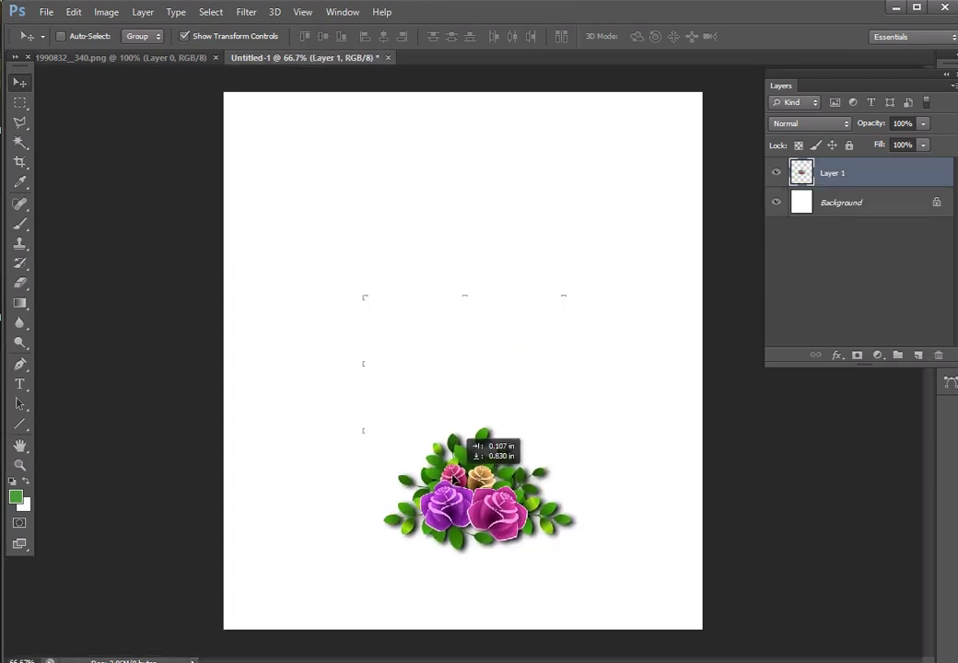
drag(377, 423, 313, 383)
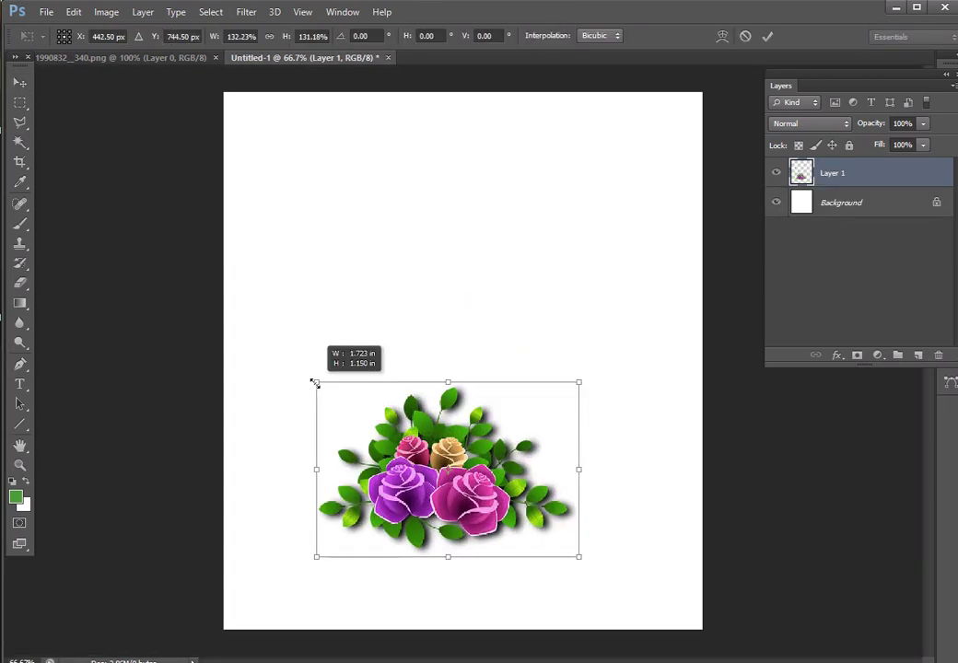
key(Return)
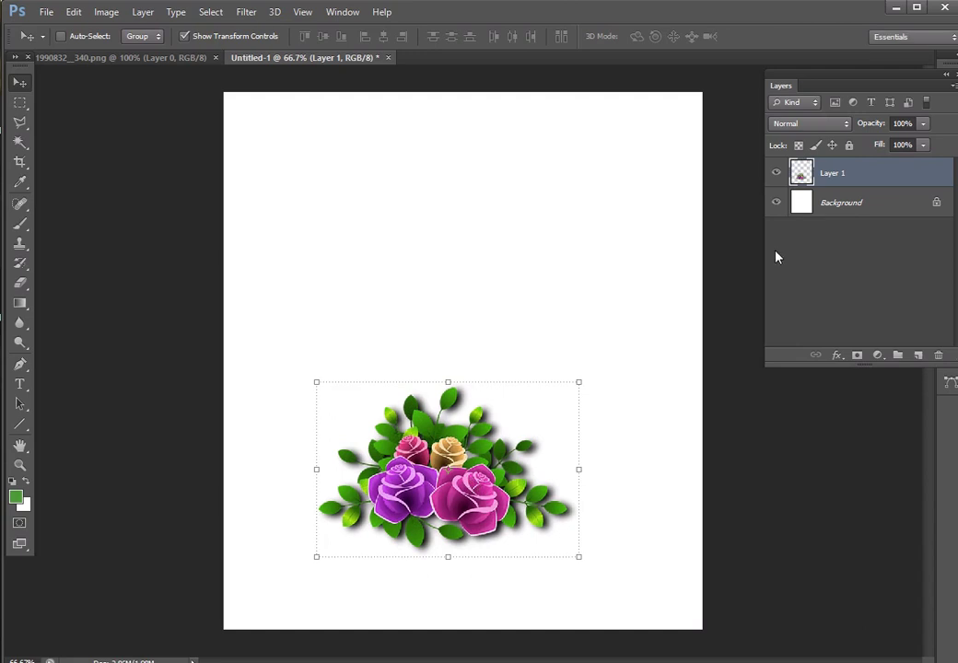
click(871, 214)
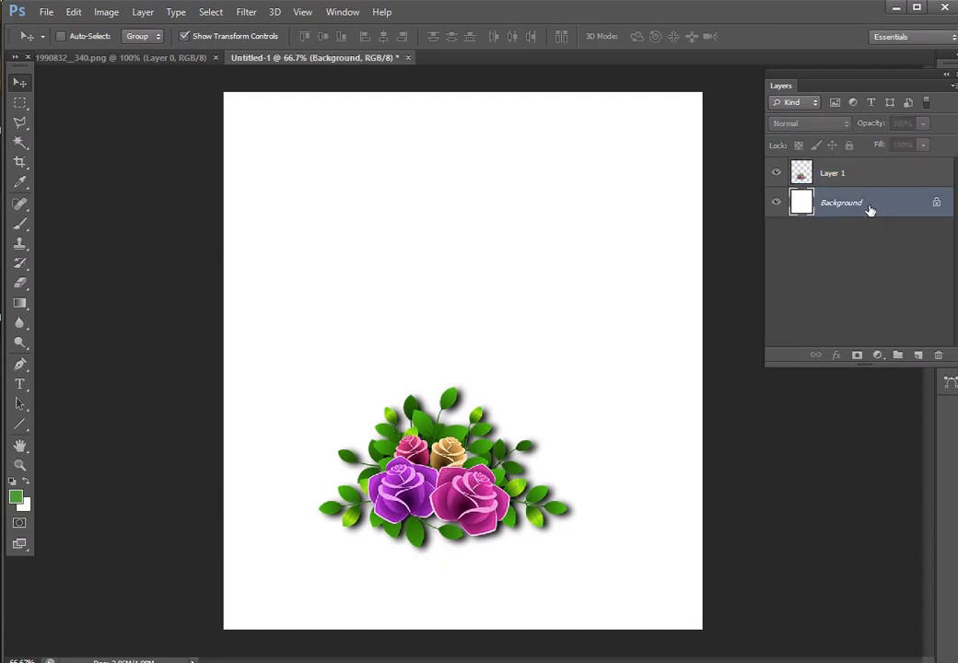
double_click(937, 204)
- Convert the background to Layer 0 and trial a linear blue-to-yellow gradient, then undo it
click(631, 150)
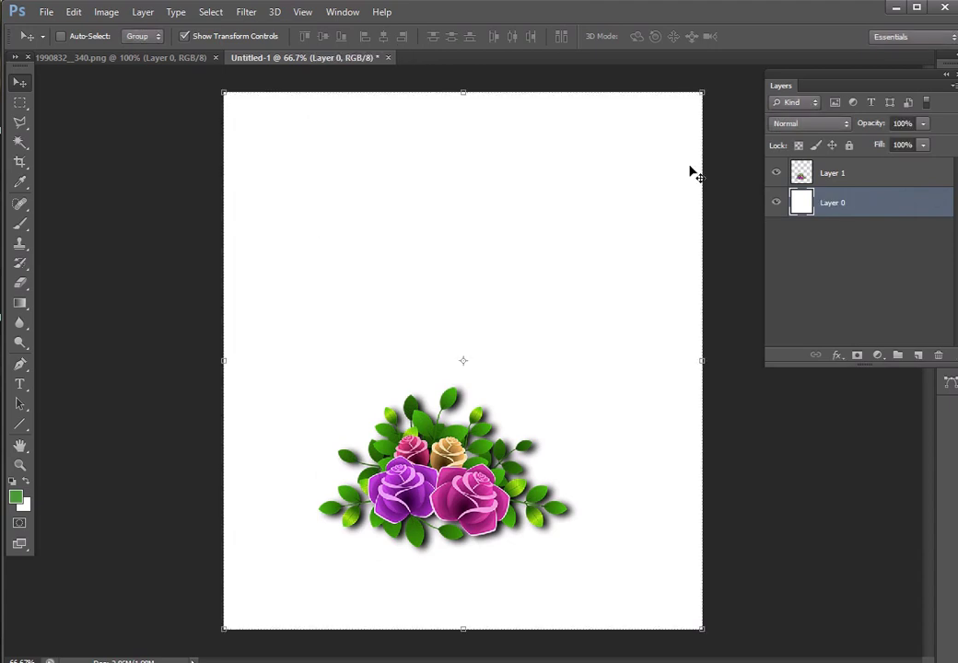
click(20, 304)
click(112, 37)
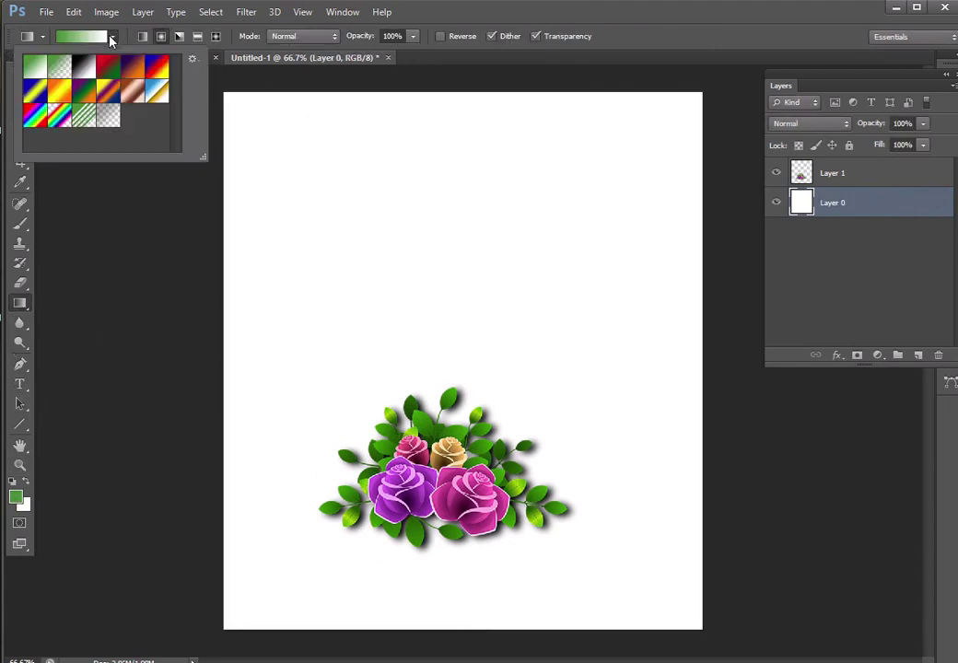
click(157, 88)
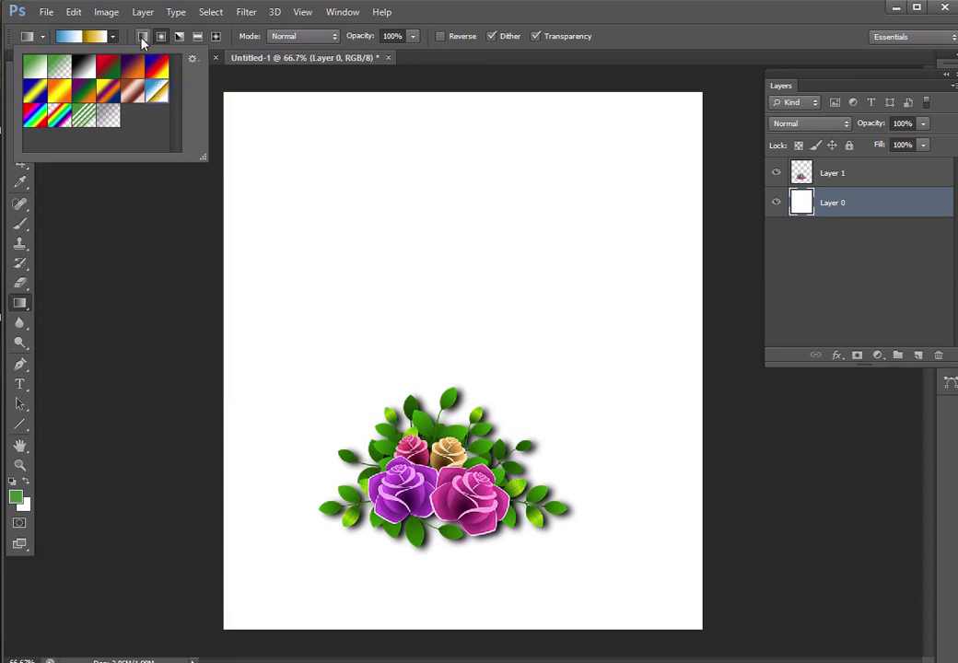
click(143, 41)
drag(648, 592, 604, 405)
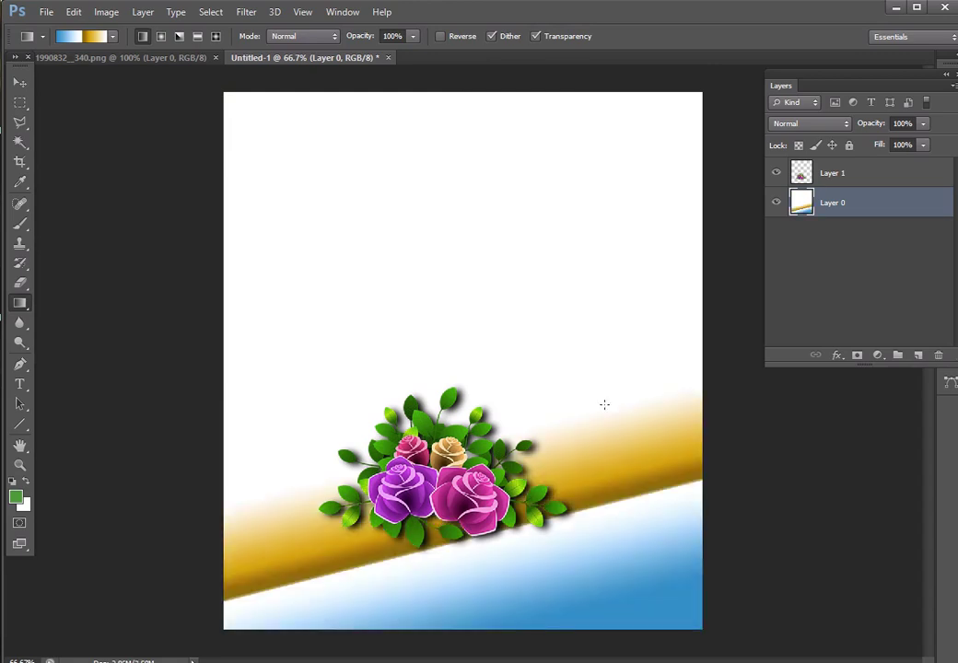
key(ctrl+z)
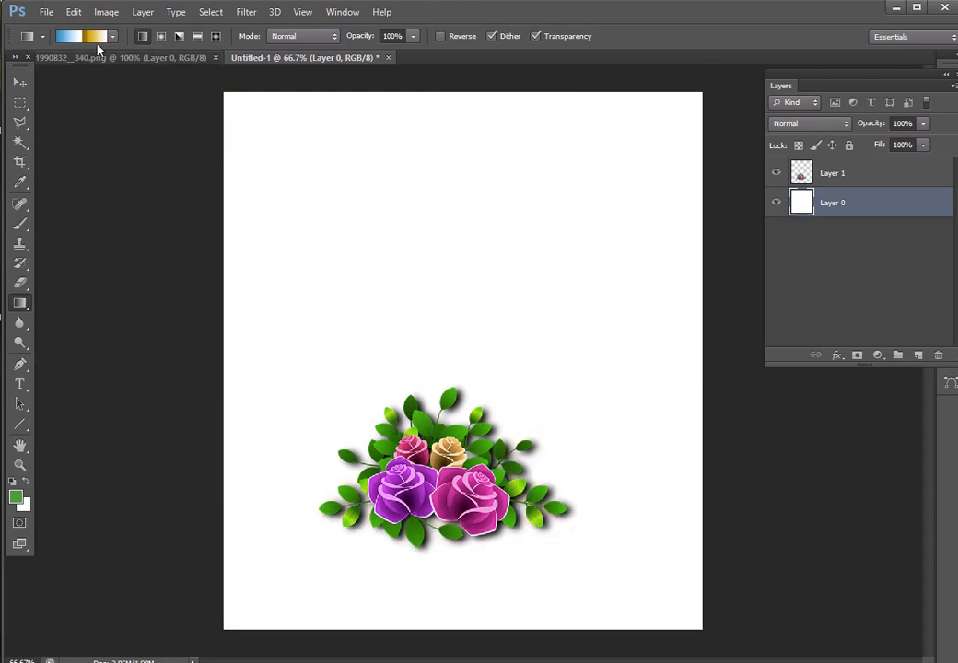
- Apply the linear green-to-white preset gradient rising from the card's bottom edge
click(114, 39)
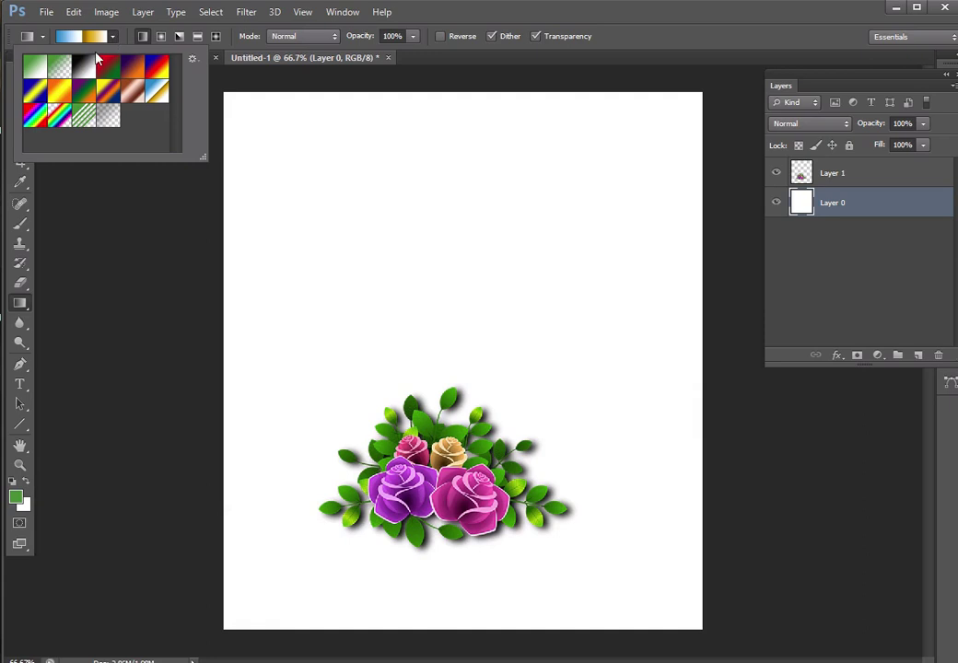
click(35, 66)
drag(615, 579, 623, 473)
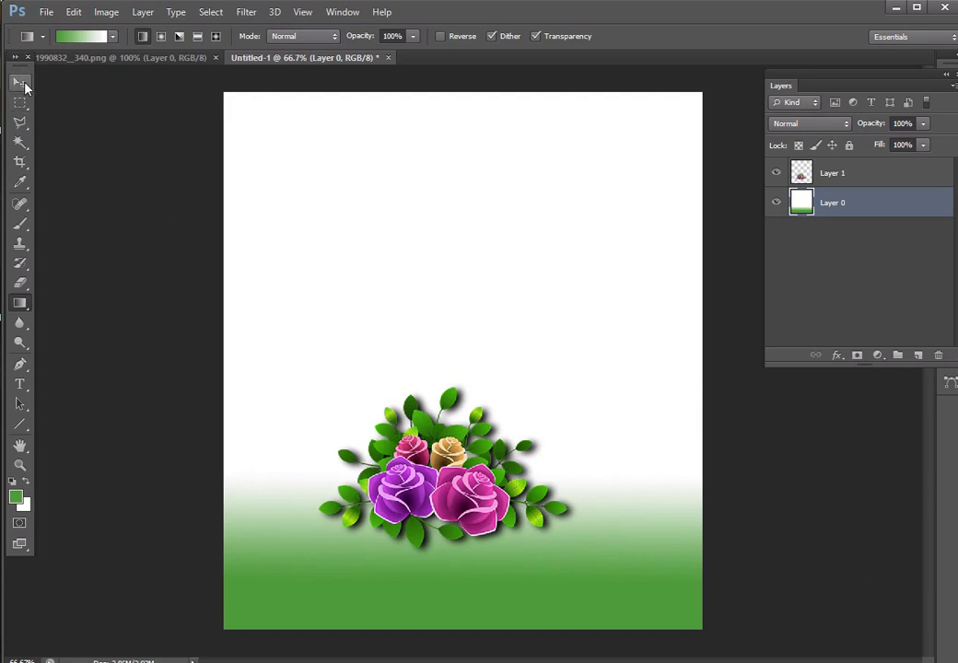
click(23, 84)
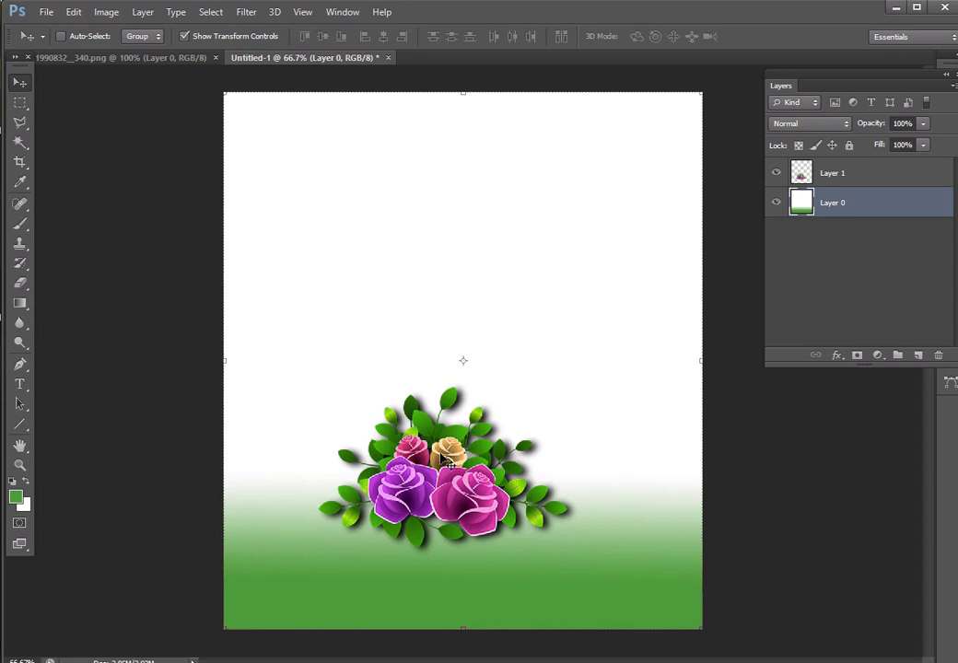
click(188, 58)
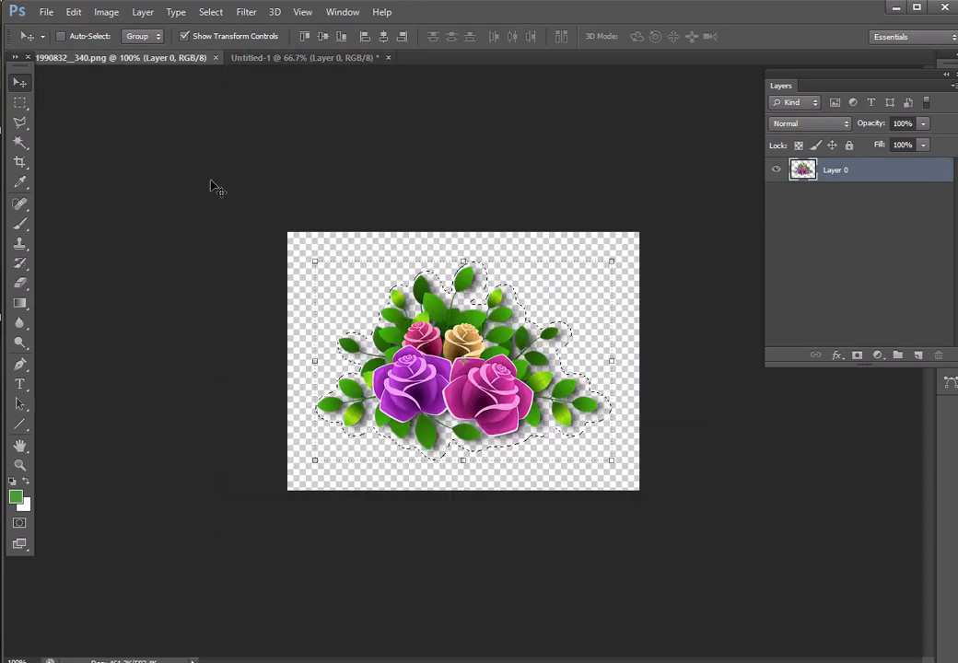
- Bring a second copy of the roses into the card, shrink it and set it lower right
mouse_move(342, 293)
mouse_down()
mouse_move(350, 58)
mouse_move(447, 327)
mouse_move(594, 415)
mouse_up()
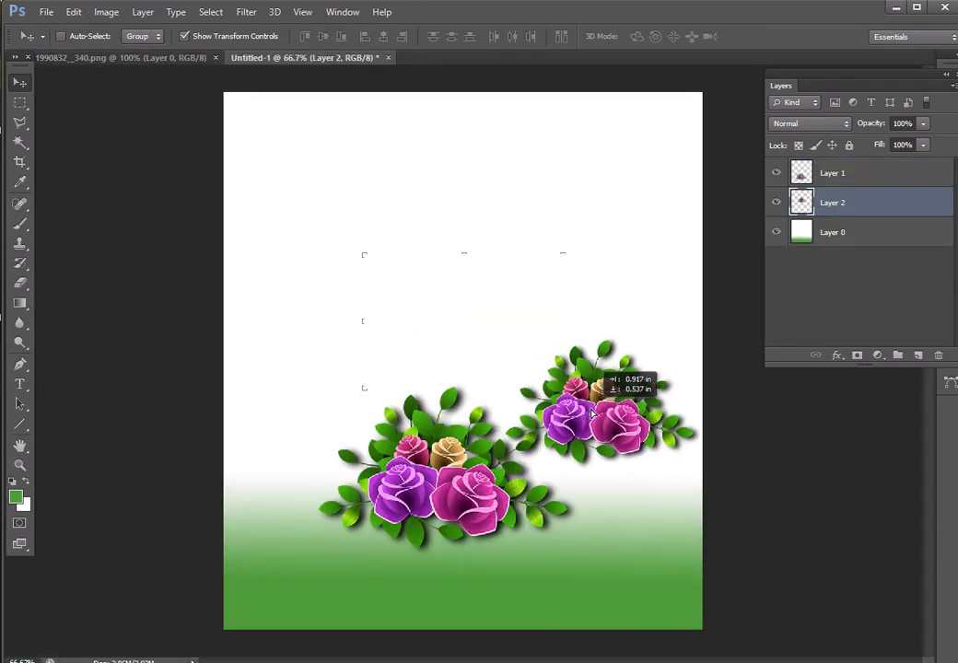
drag(504, 334, 545, 381)
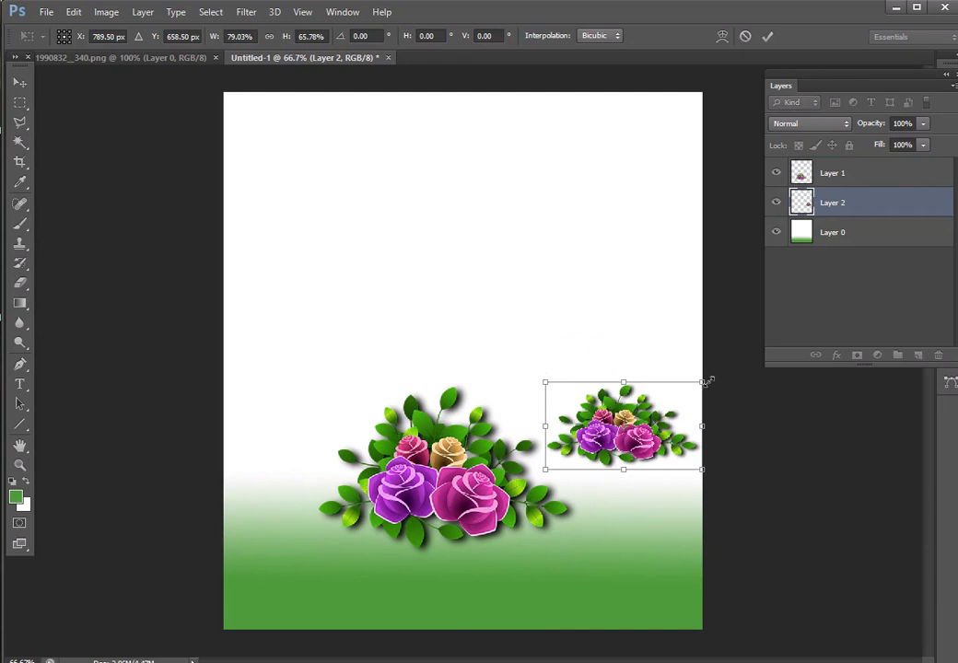
drag(707, 380, 687, 379)
key(Return)
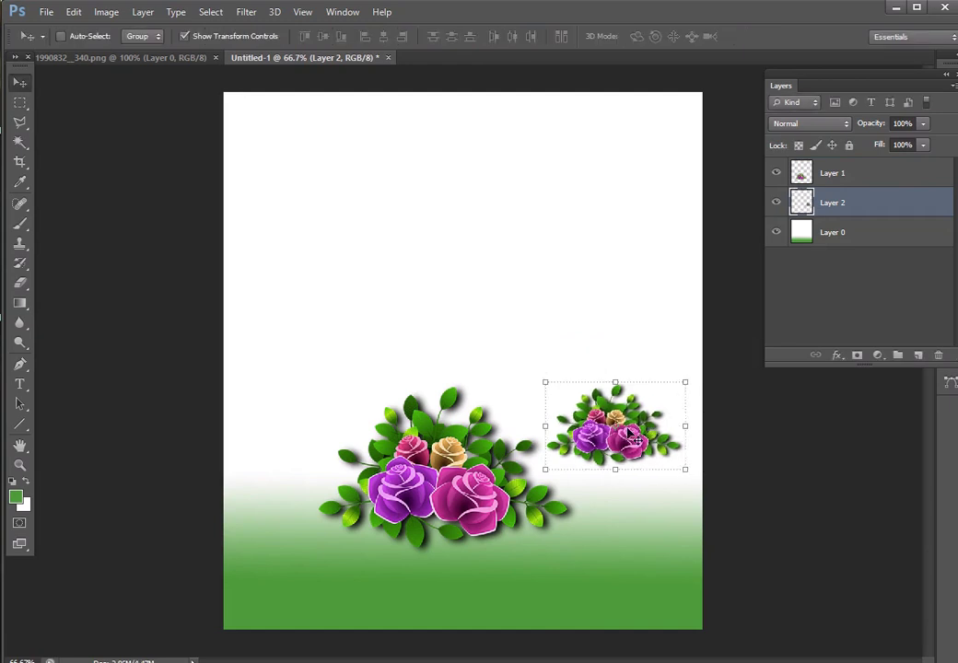
drag(632, 437, 626, 428)
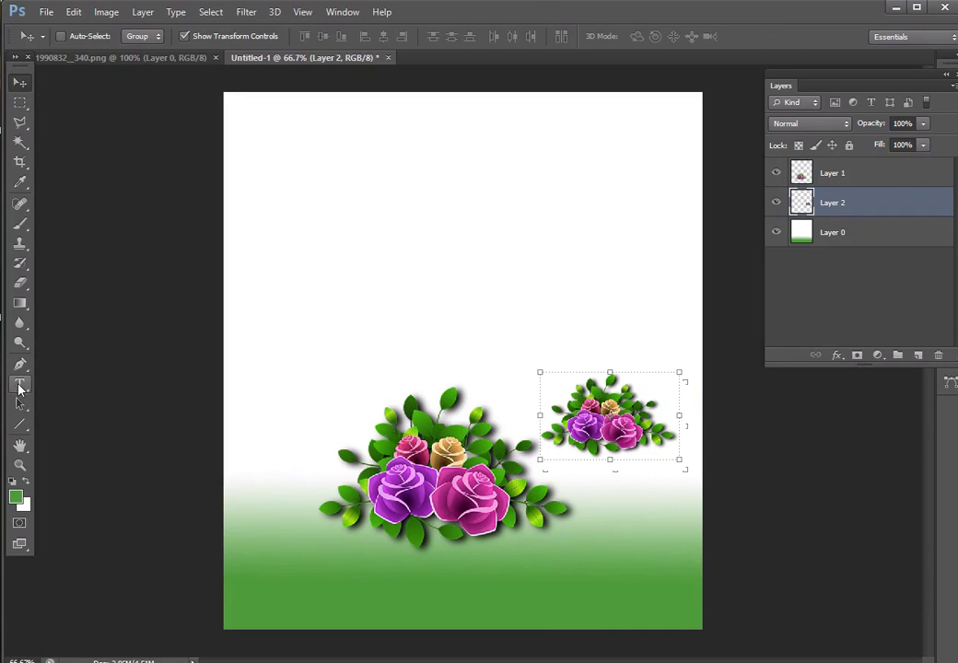
click(20, 385)
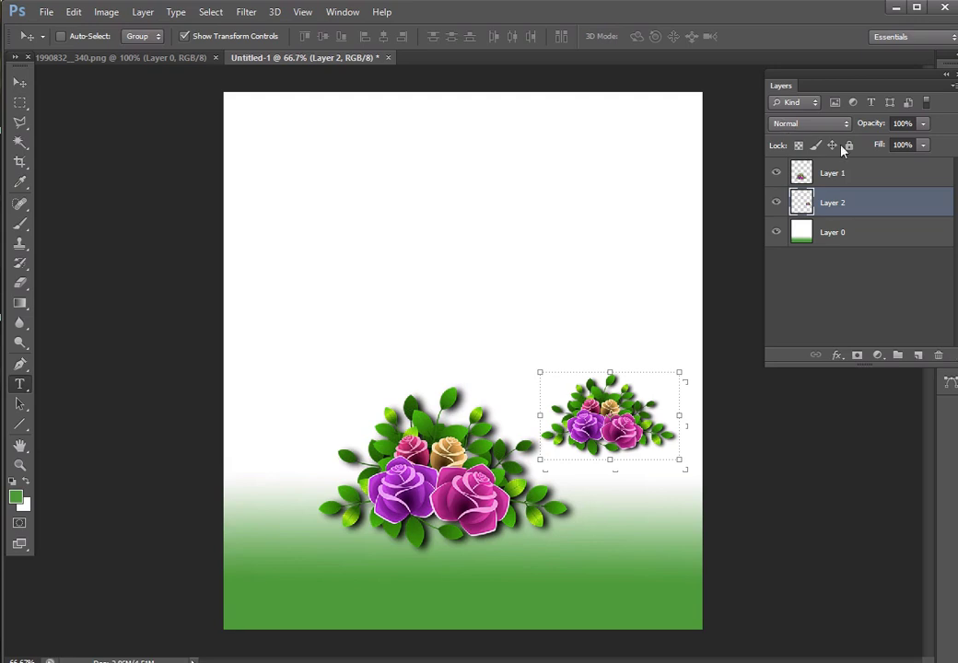
- Start text near the card's top-left in 30 pt blue 2c2cb1 Lucida Handwriting
click(292, 189)
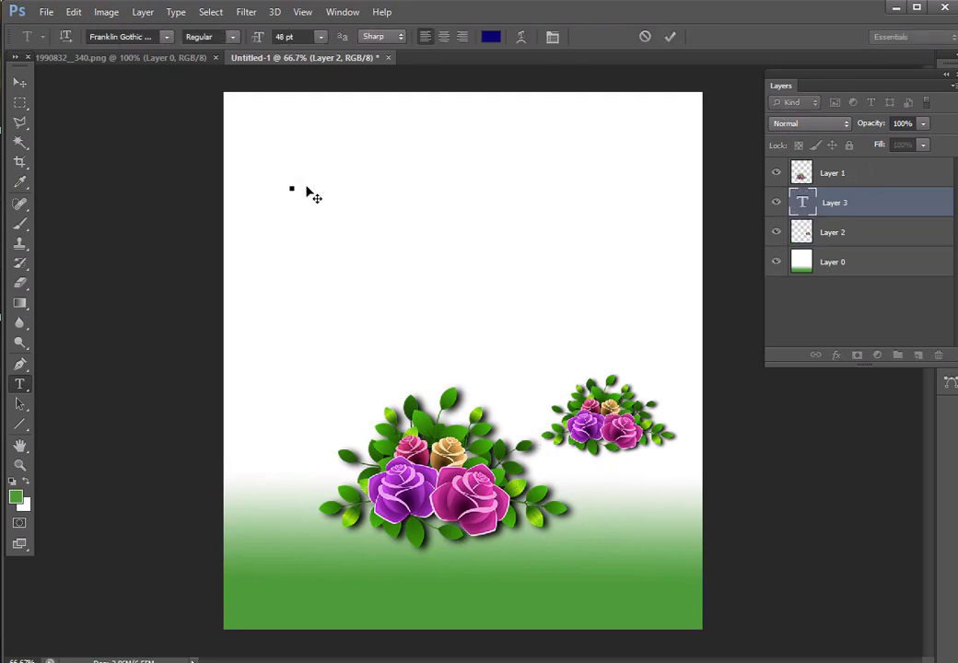
click(321, 37)
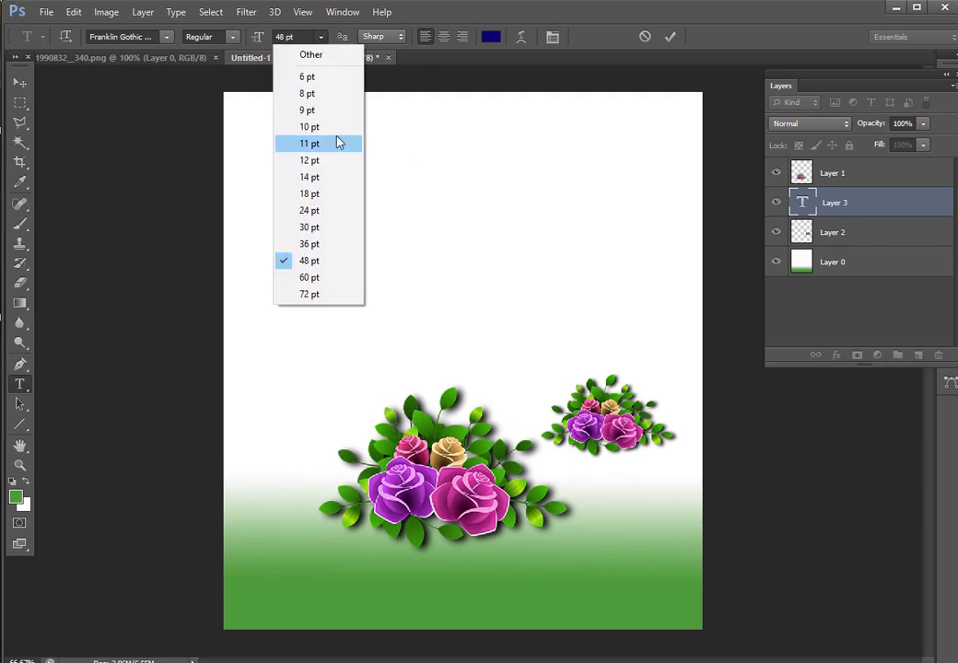
click(310, 226)
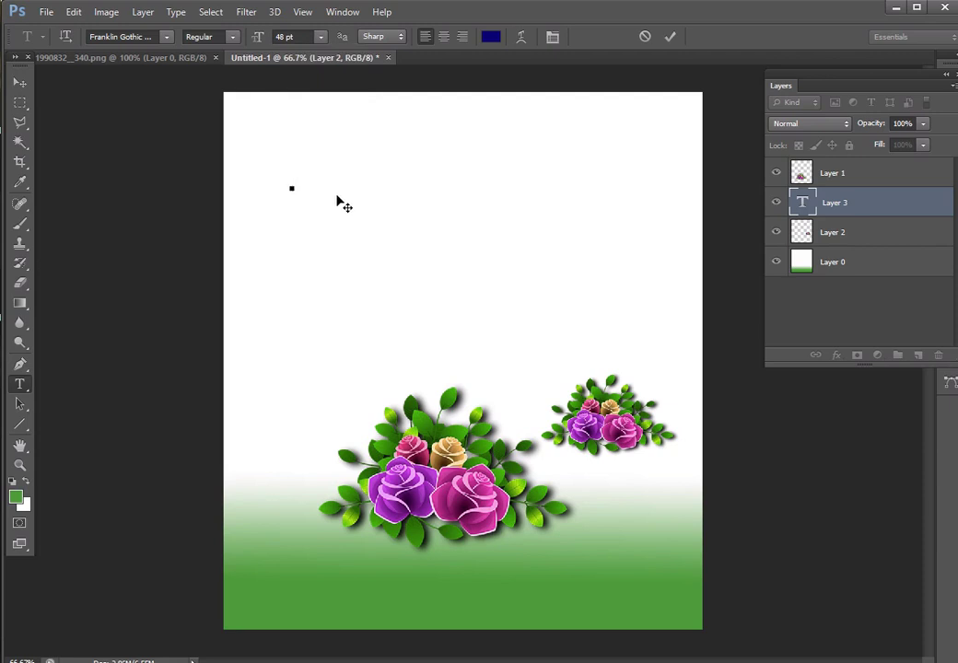
click(498, 38)
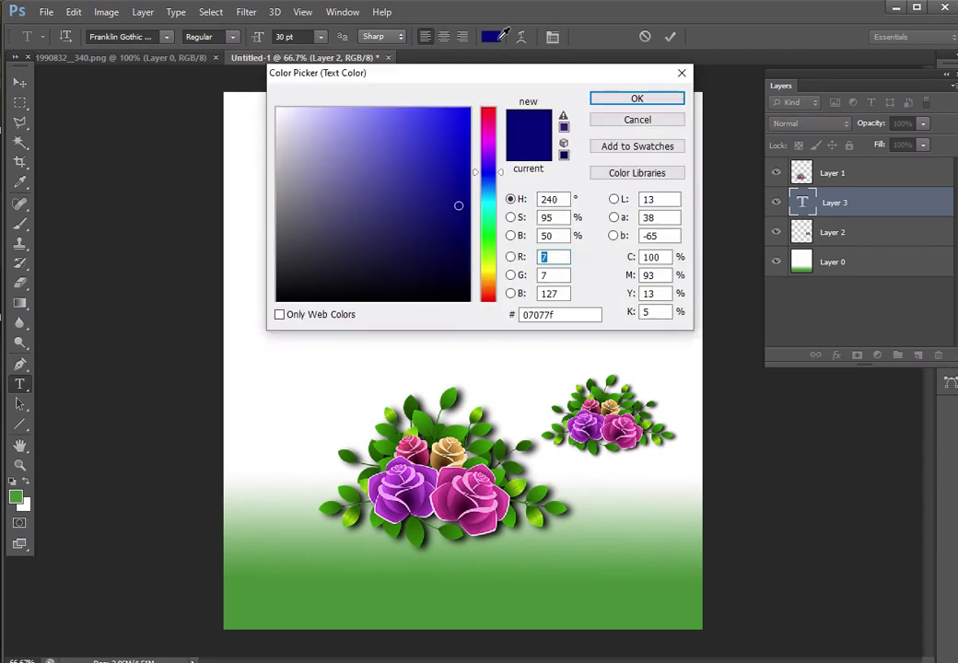
click(421, 167)
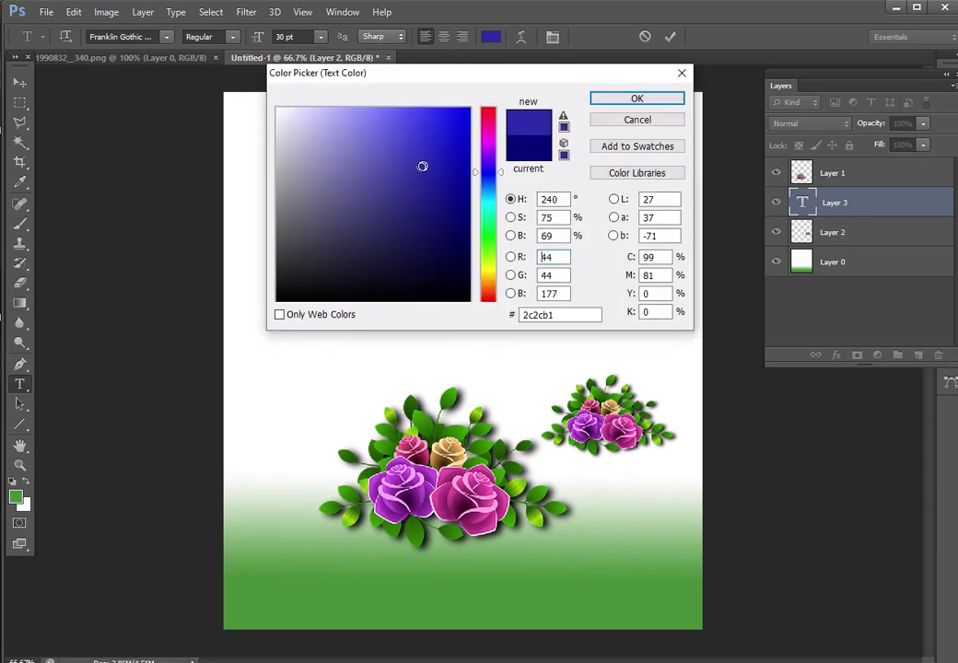
click(671, 99)
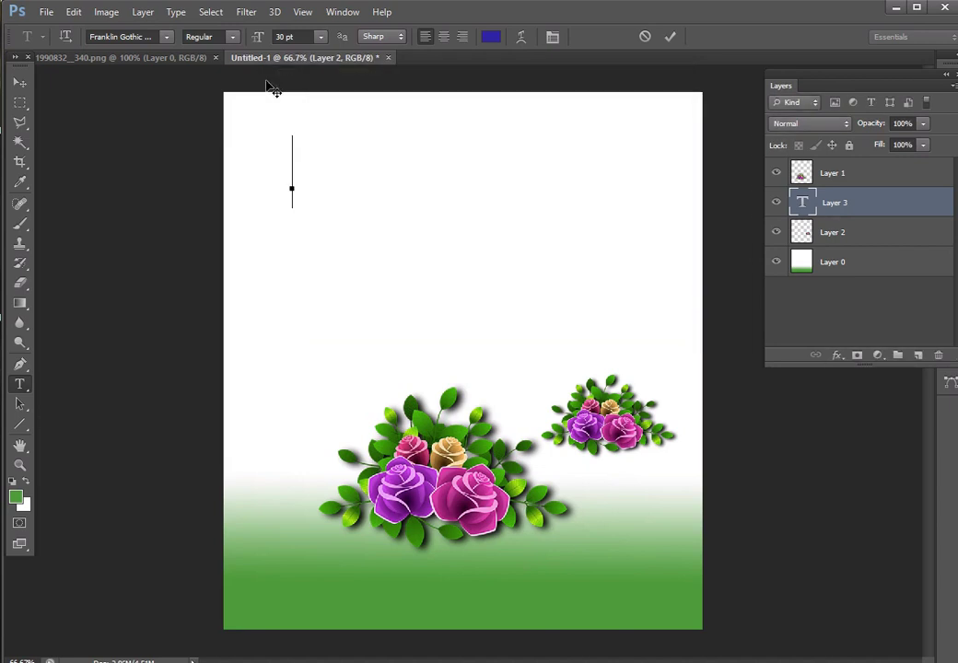
click(168, 38)
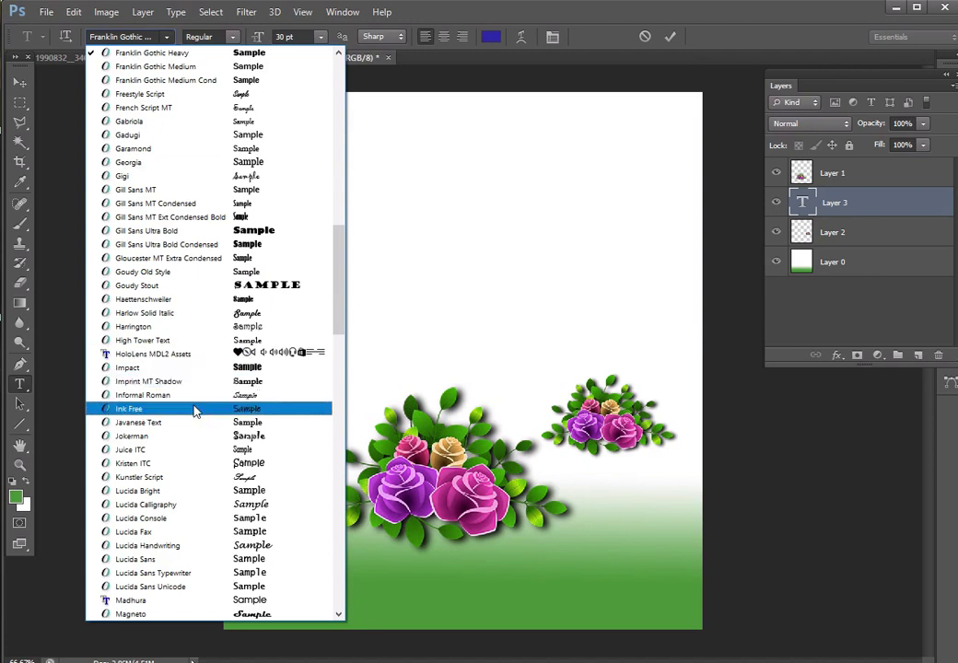
click(267, 545)
- Type the two-line greeting 'Happy B'day' / 'my dear' and select all of it
text(Happy B'day)
key(Return)
text(my dear)
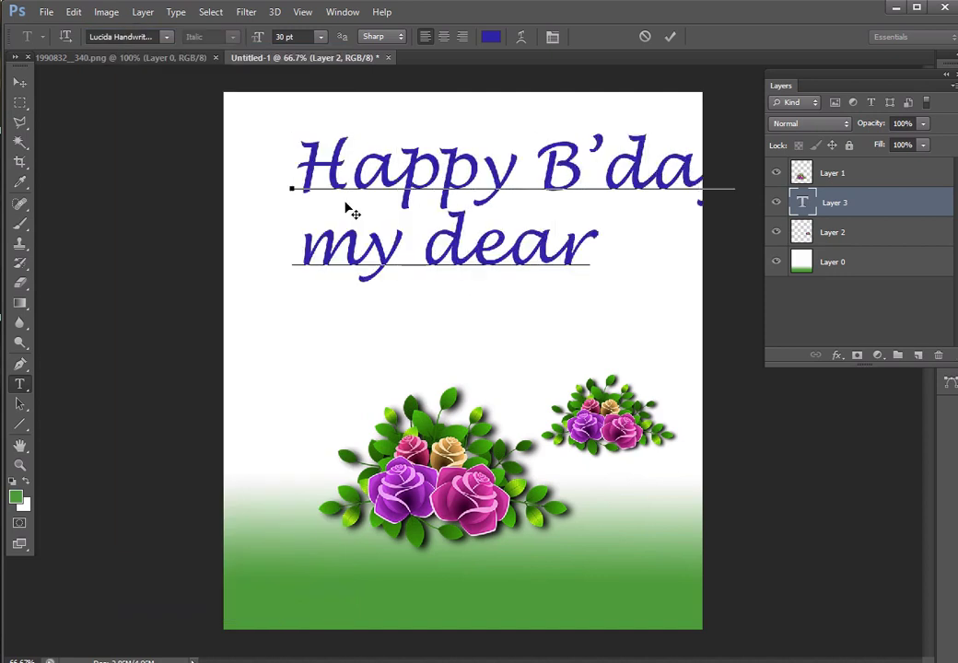
key(ctrl+a)
- Try Matura MT Script and Showcard Gothic, then set the greeting font to Pristina
click(167, 37)
click(272, 167)
click(167, 37)
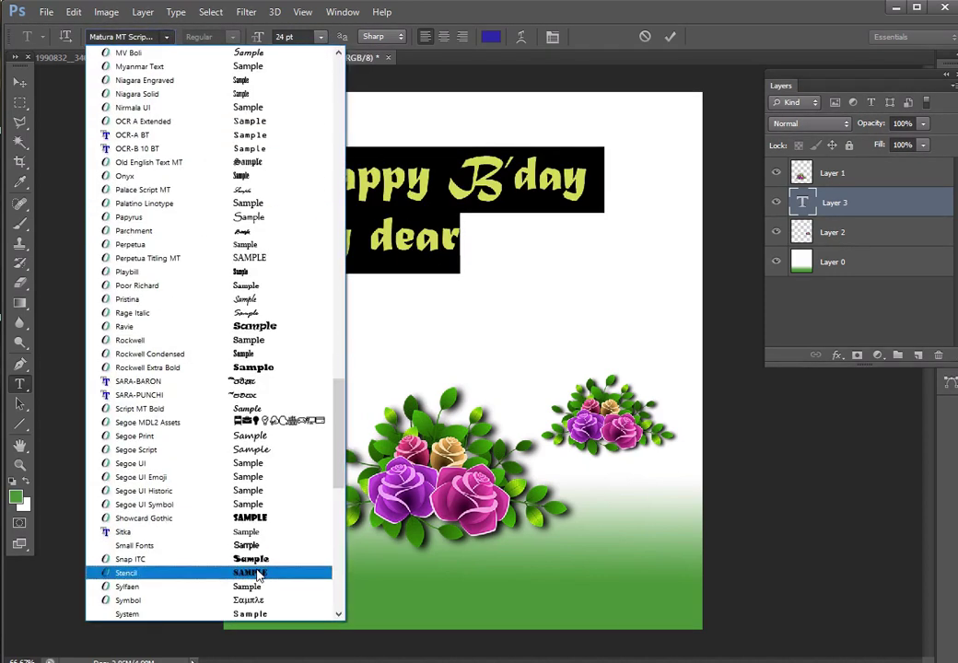
click(246, 516)
click(166, 37)
scroll(258, 359, down, 2)
scroll(268, 313, up, 10)
click(202, 67)
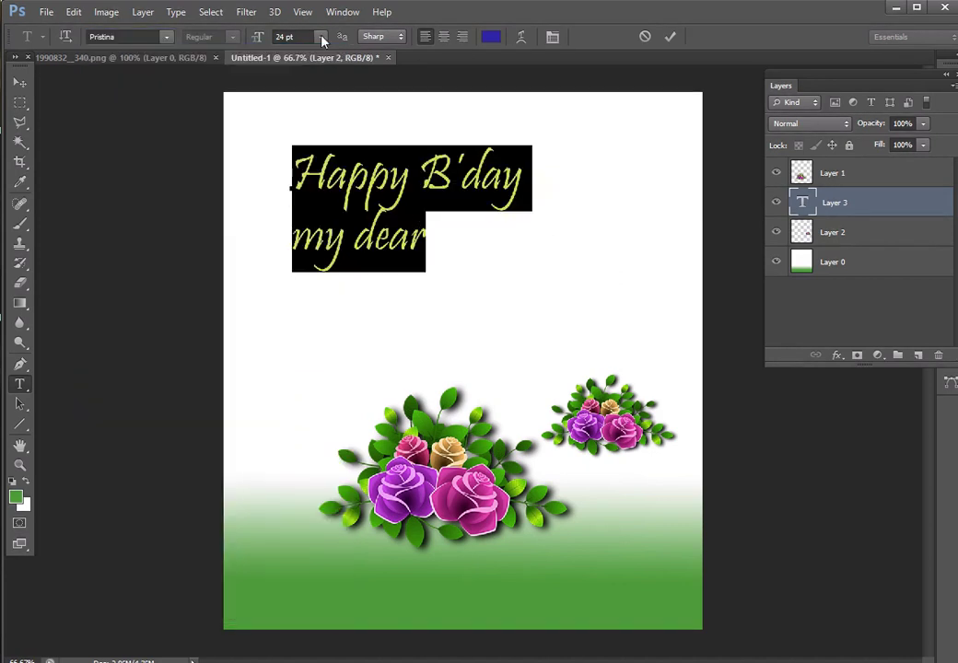
- Colour the greeting dark blue and commit the text
click(490, 37)
click(635, 96)
click(19, 82)
- Save the card as JPEG 'bday' in the created folder, accepting the quality settings
click(46, 12)
click(67, 194)
double_click(318, 139)
text(bday)
click(495, 336)
click(387, 395)
click(665, 313)
click(570, 110)
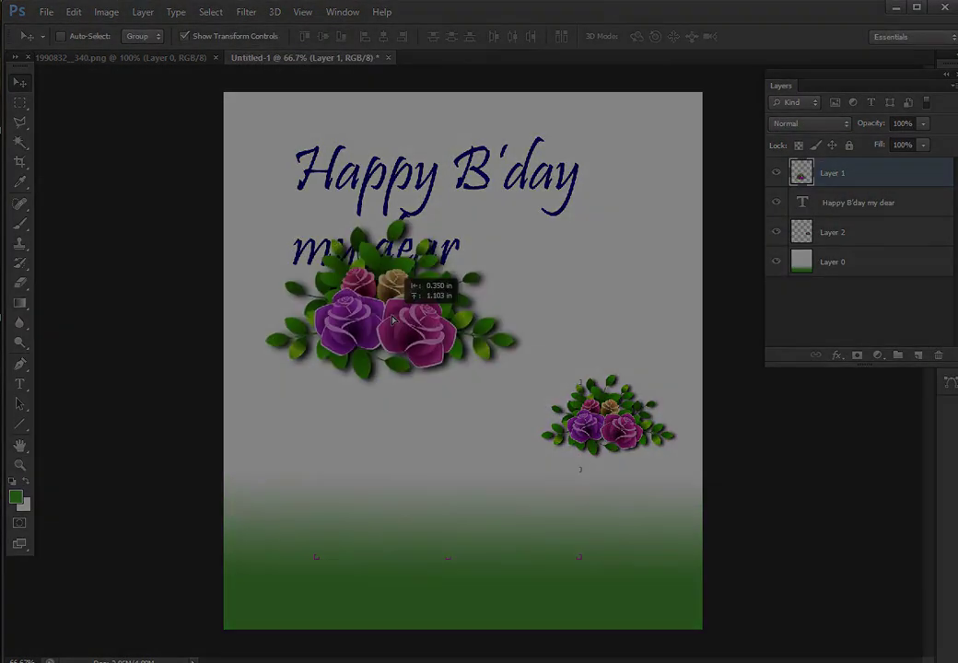